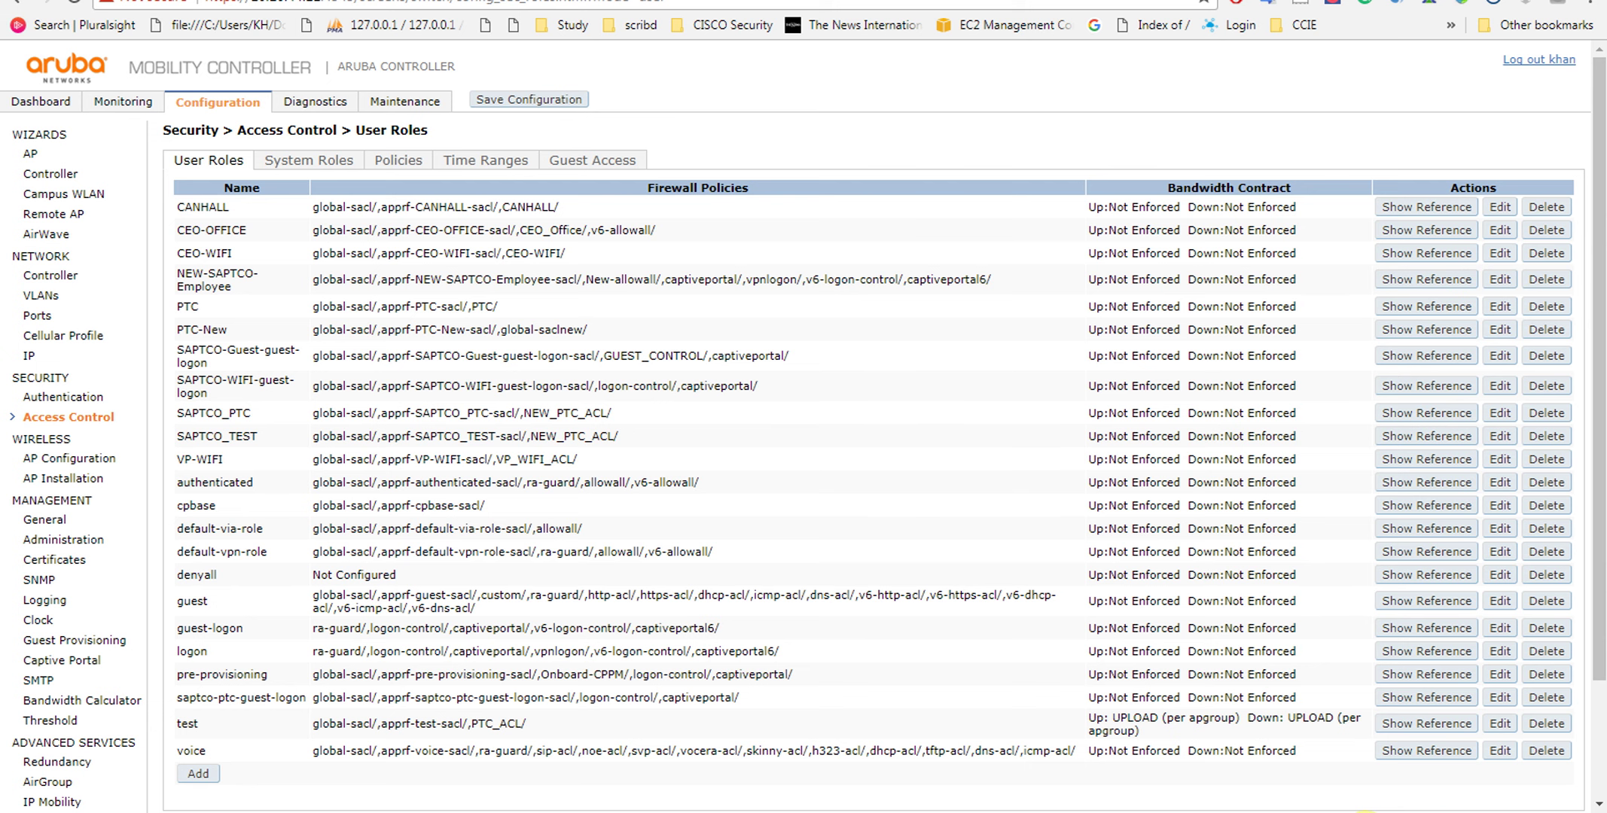
View the roles offered as the initial role in the conference-hall-aaa_prof profile, without choosing another one
left_click(1391, 812)
left_click(1348, 667)
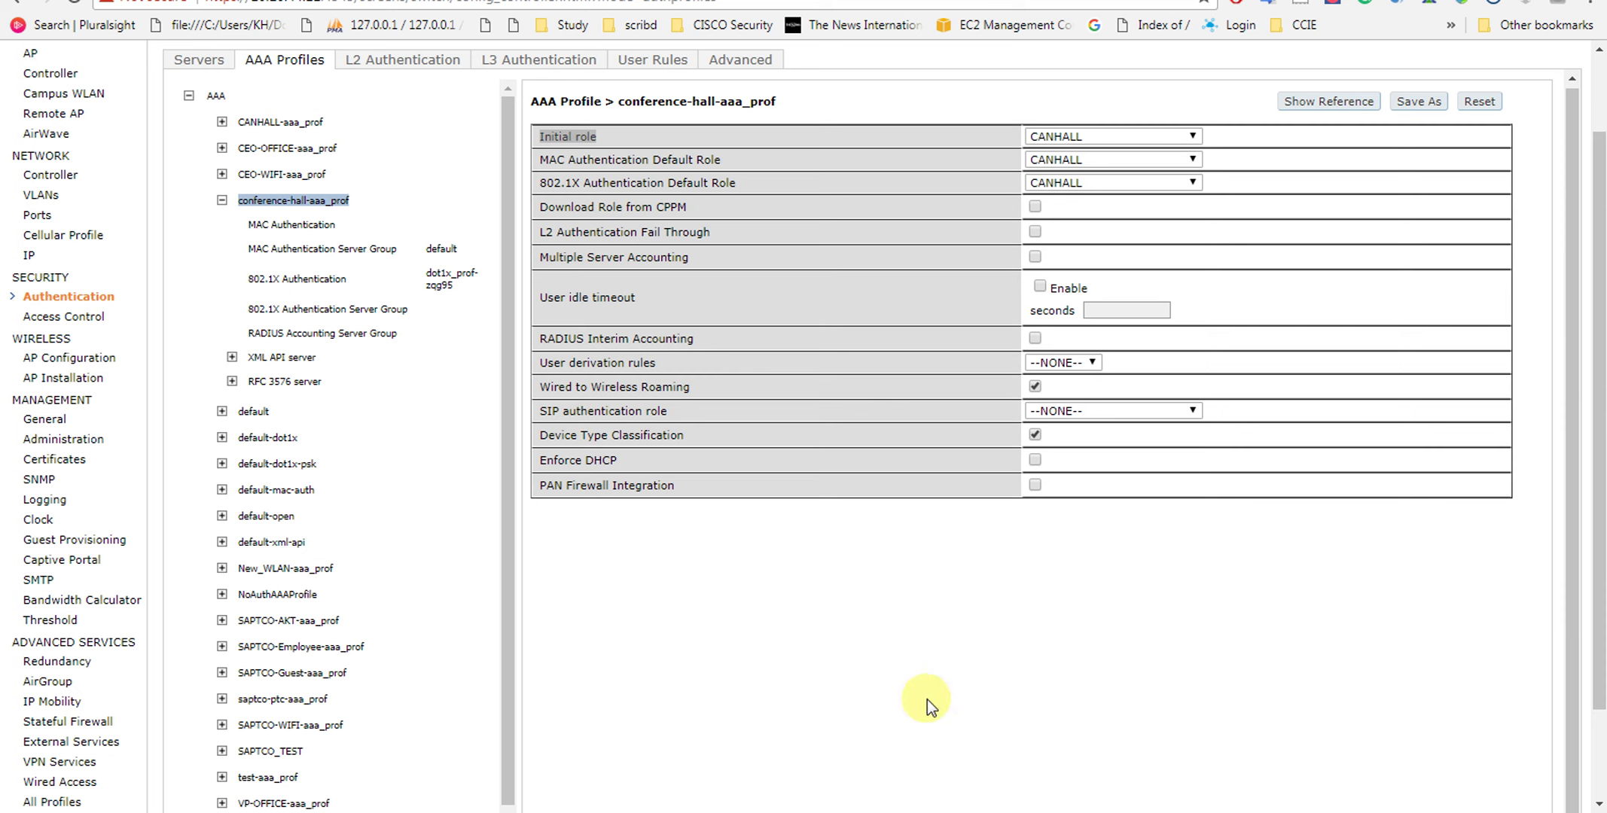
left_click(926, 699)
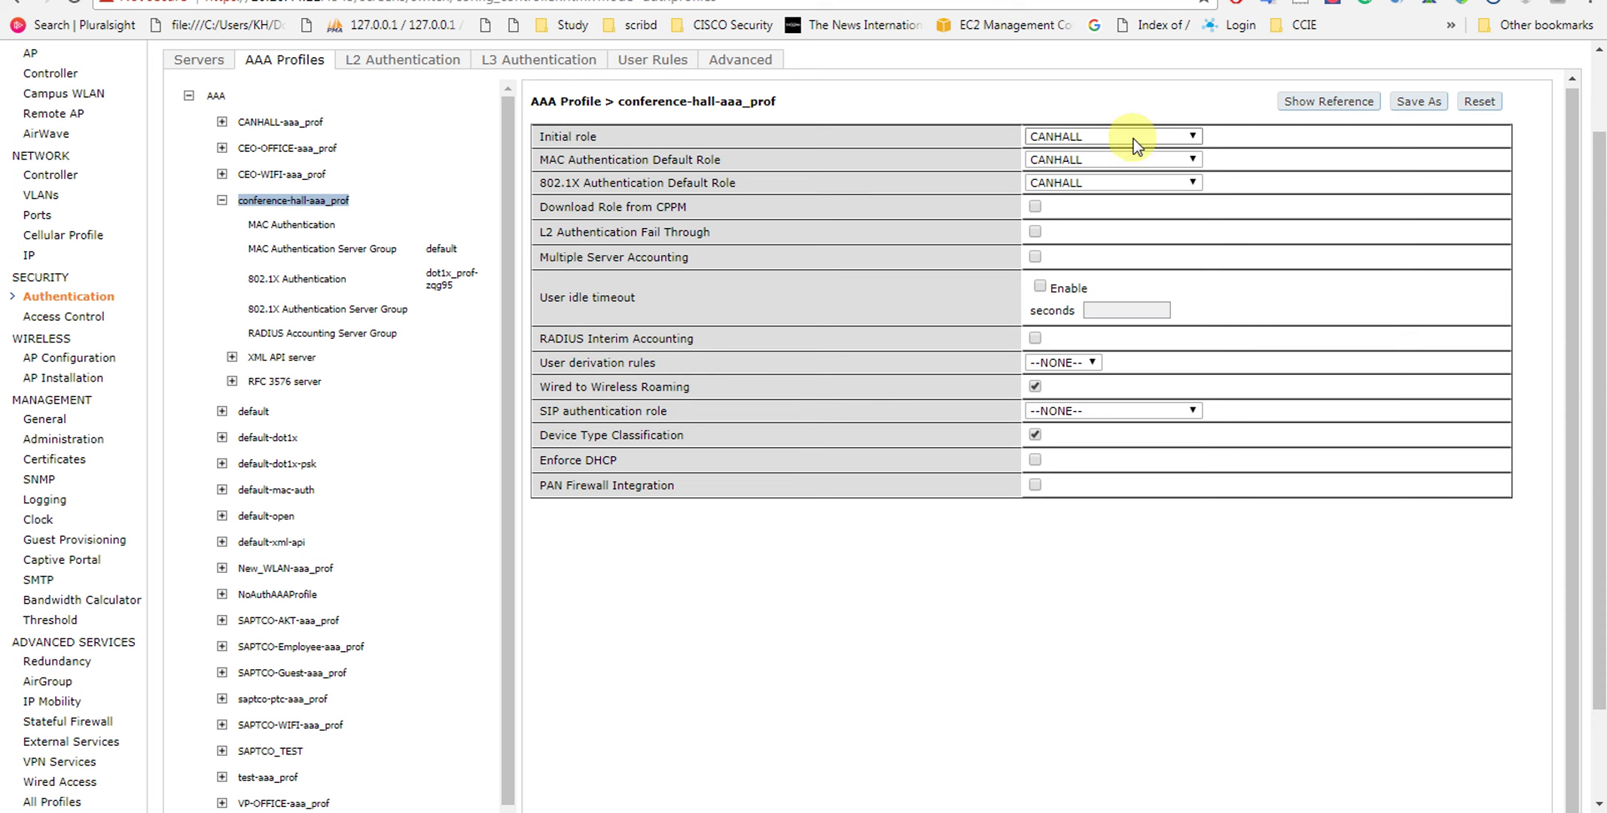
left_click(1051, 138)
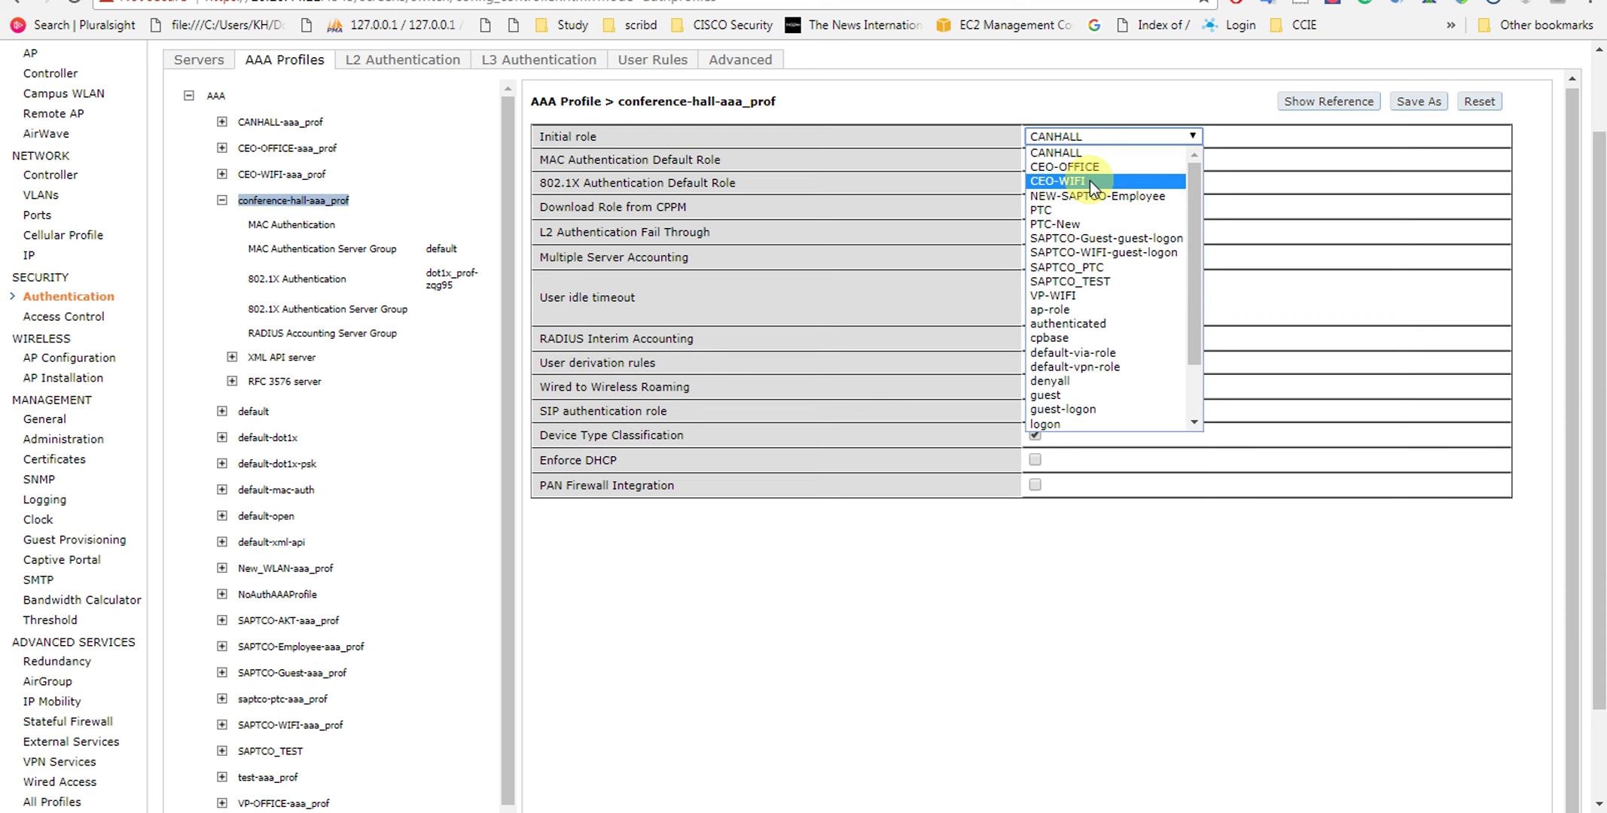
left_click(1094, 83)
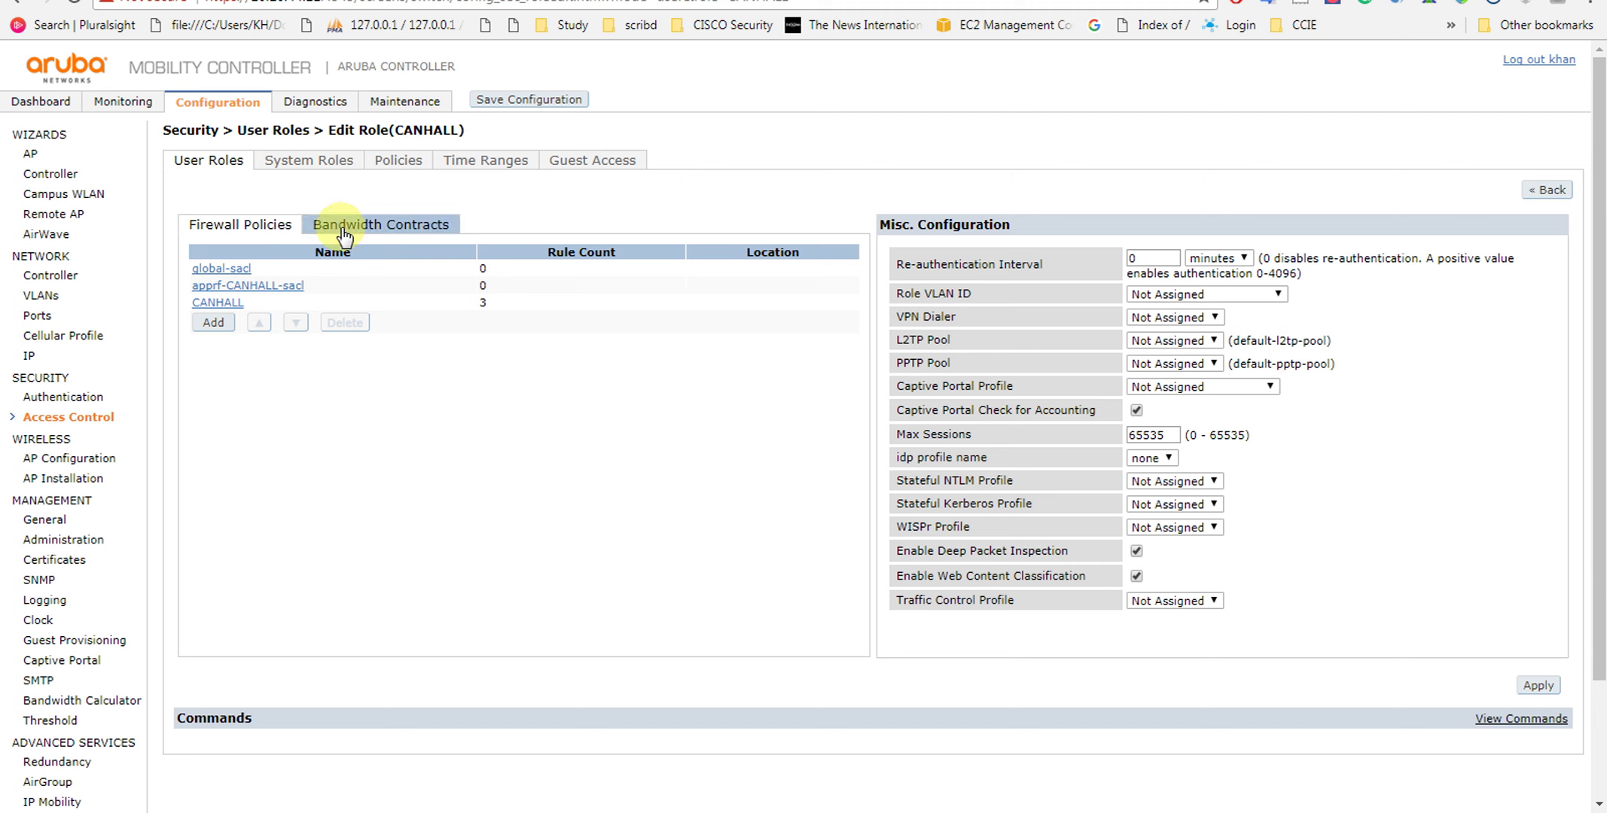
Show the references to the CEO-WIFI user role and look up CEO-WIFI-aaa_prof among the AAA profiles
left_click(54, 417)
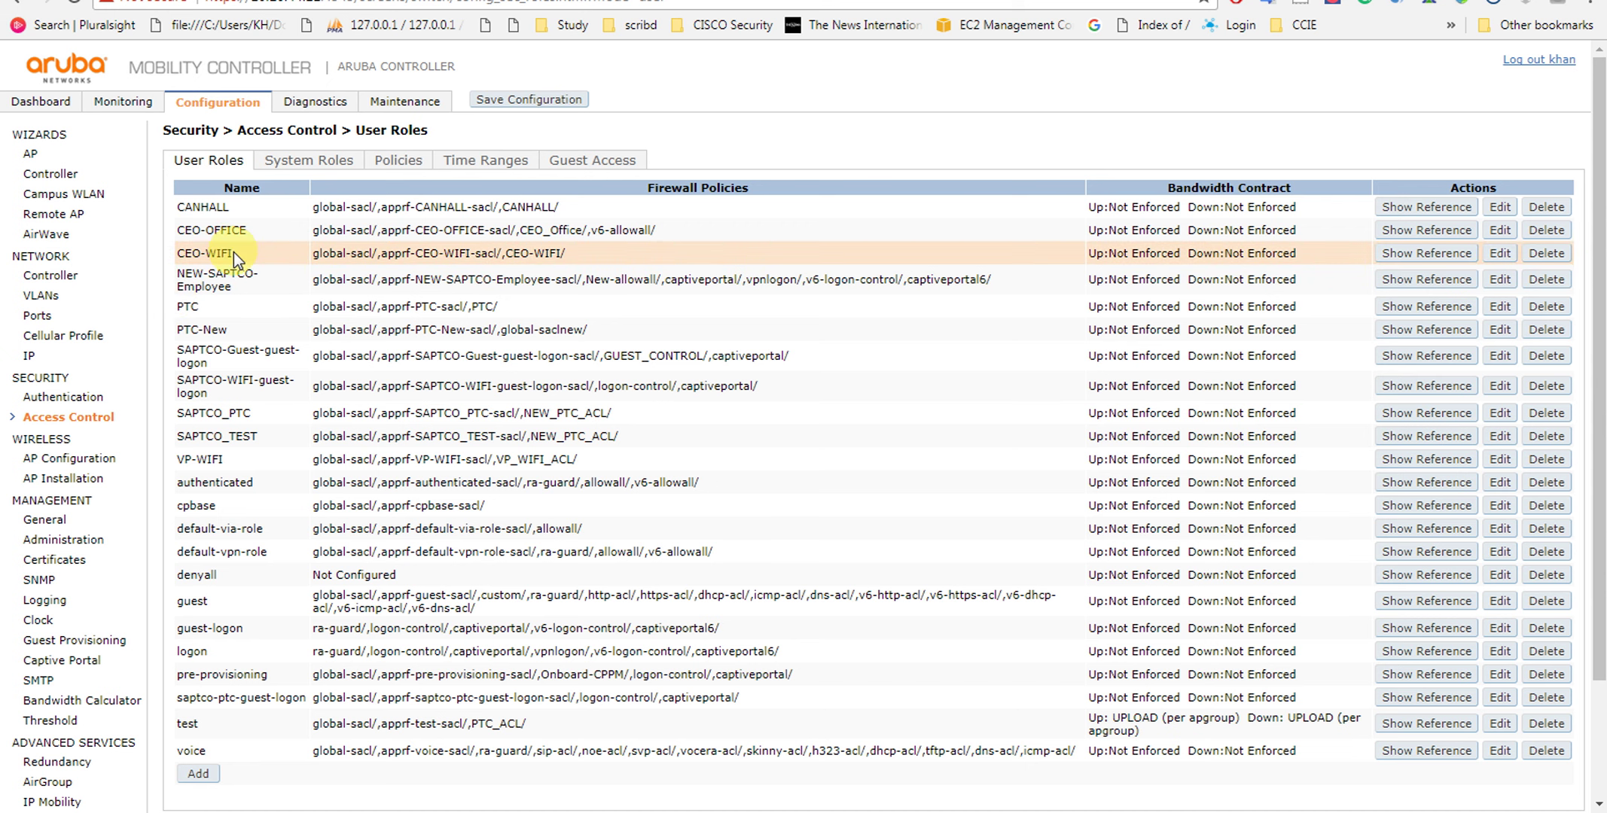
left_click(1426, 256)
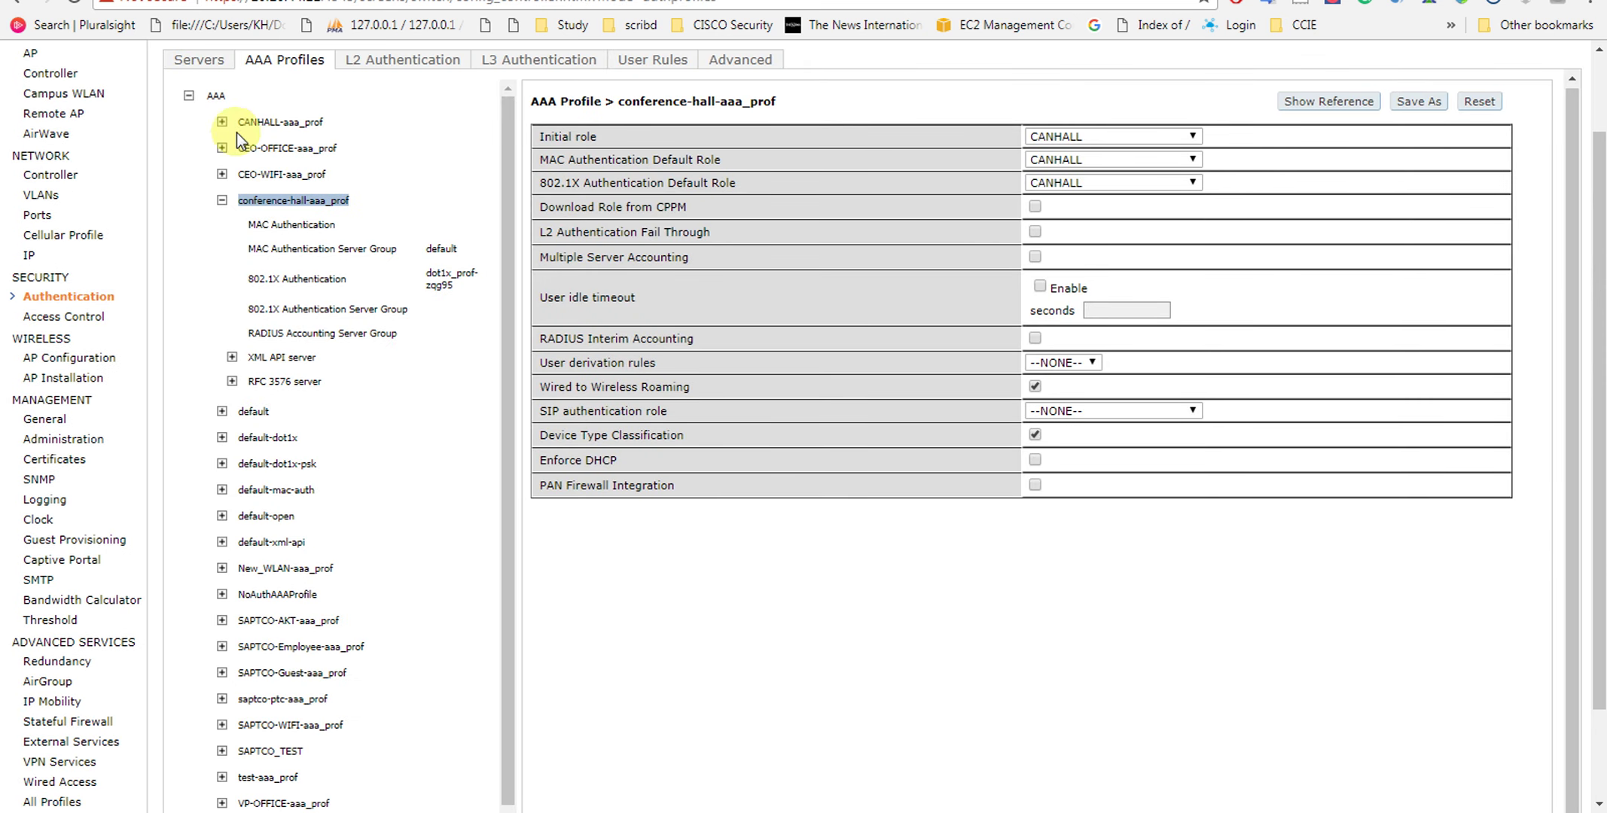
left_click(266, 63)
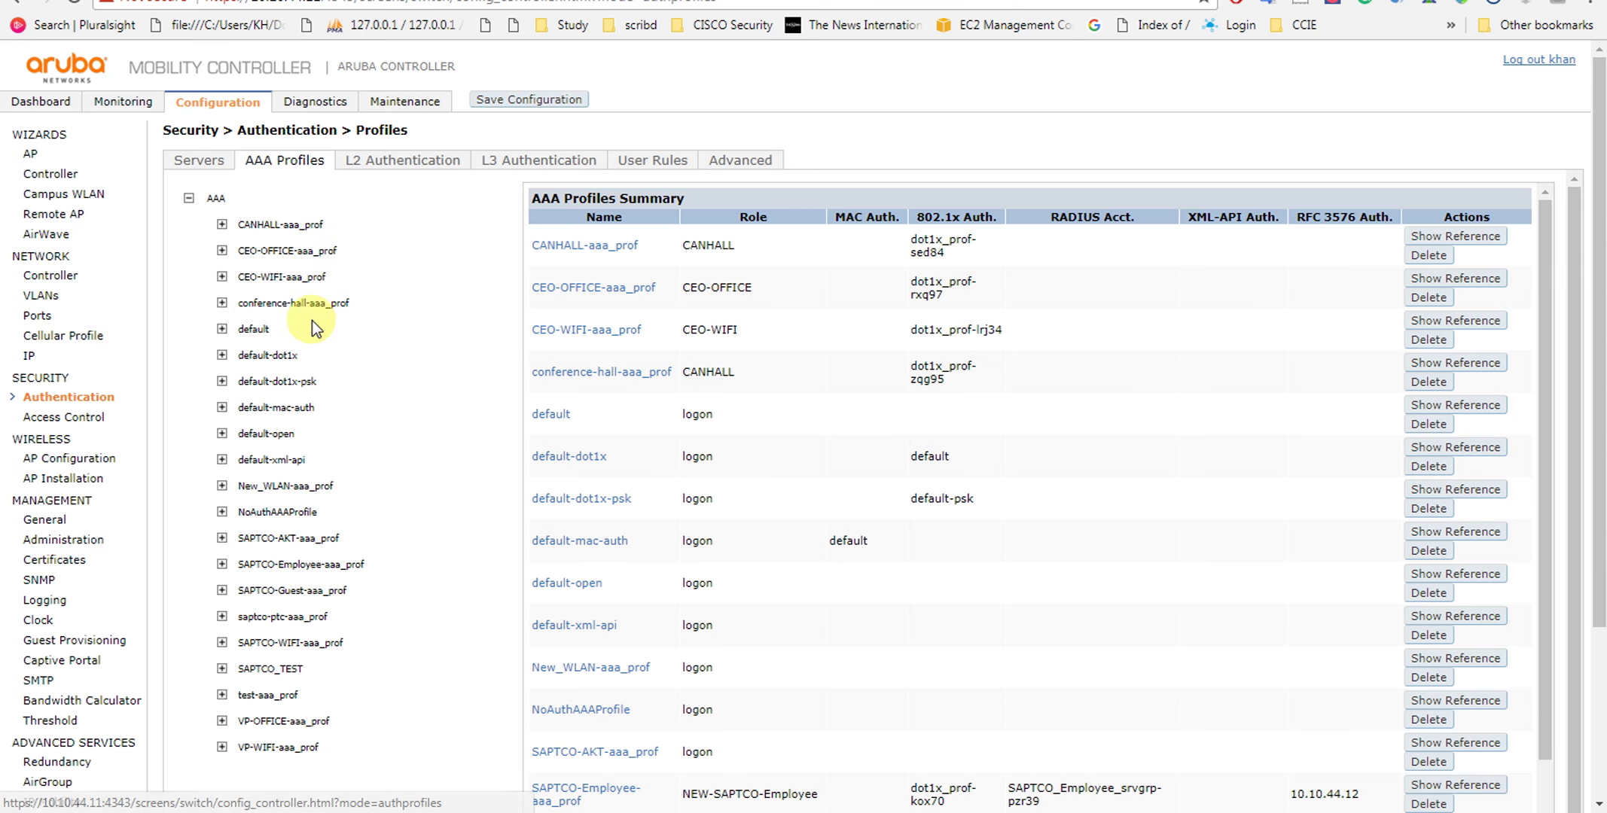
left_click(257, 226)
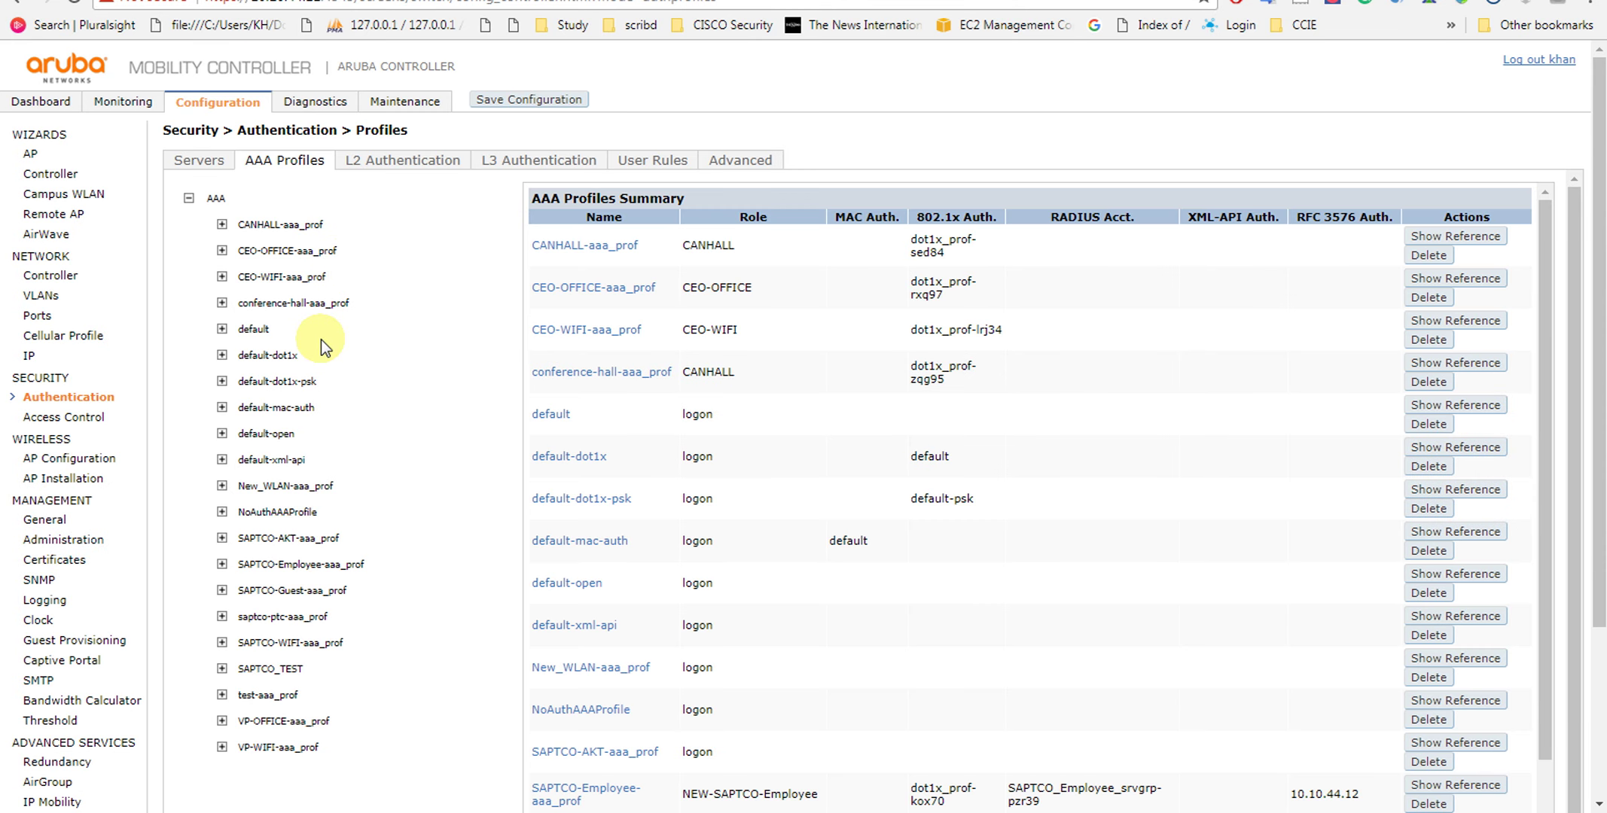
left_click(272, 281)
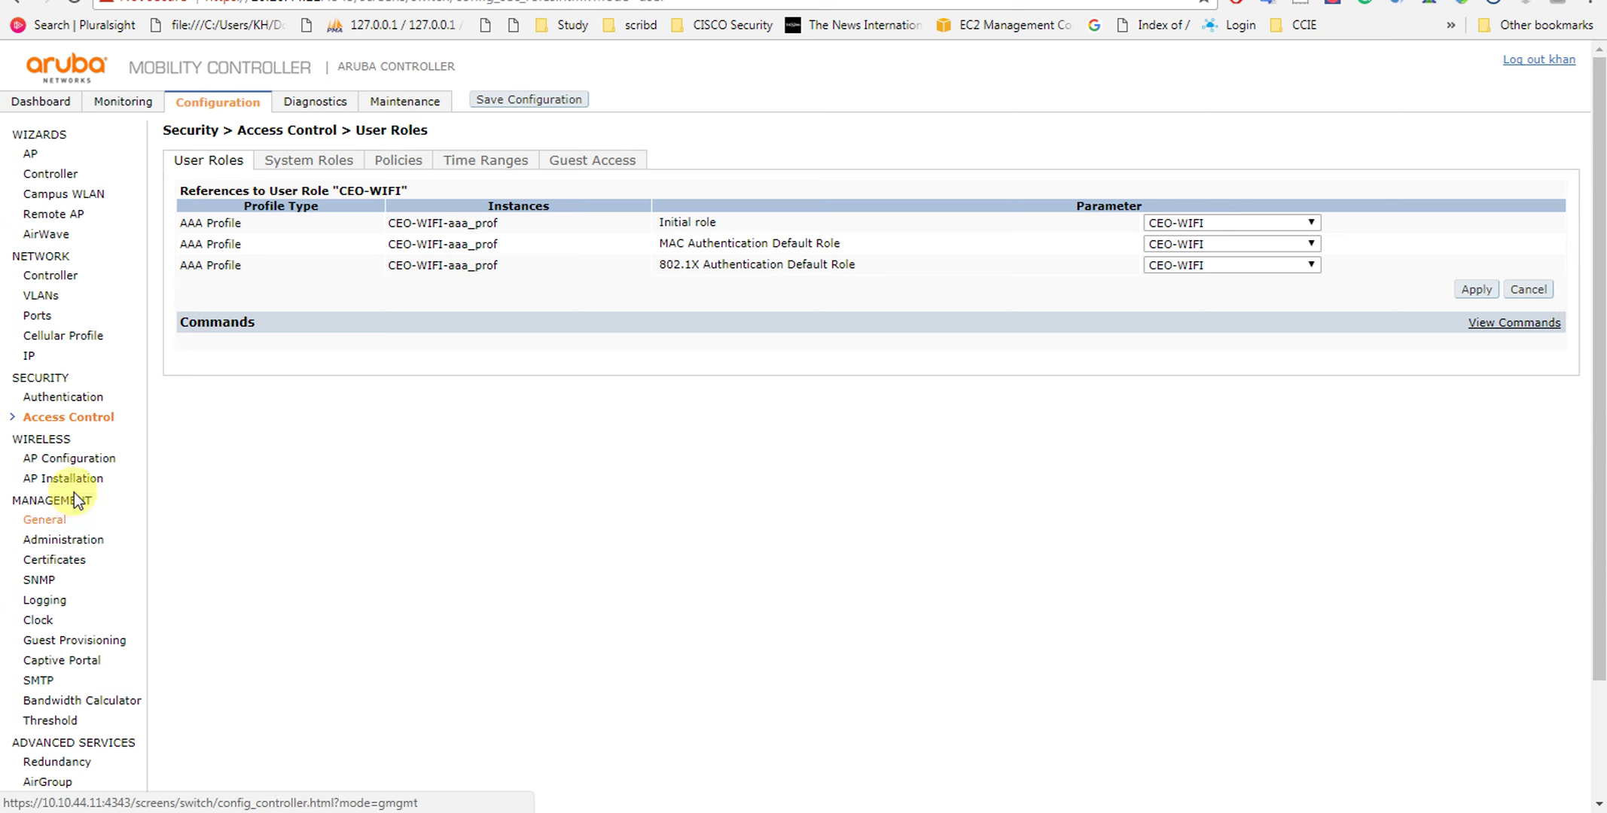
left_click(73, 399)
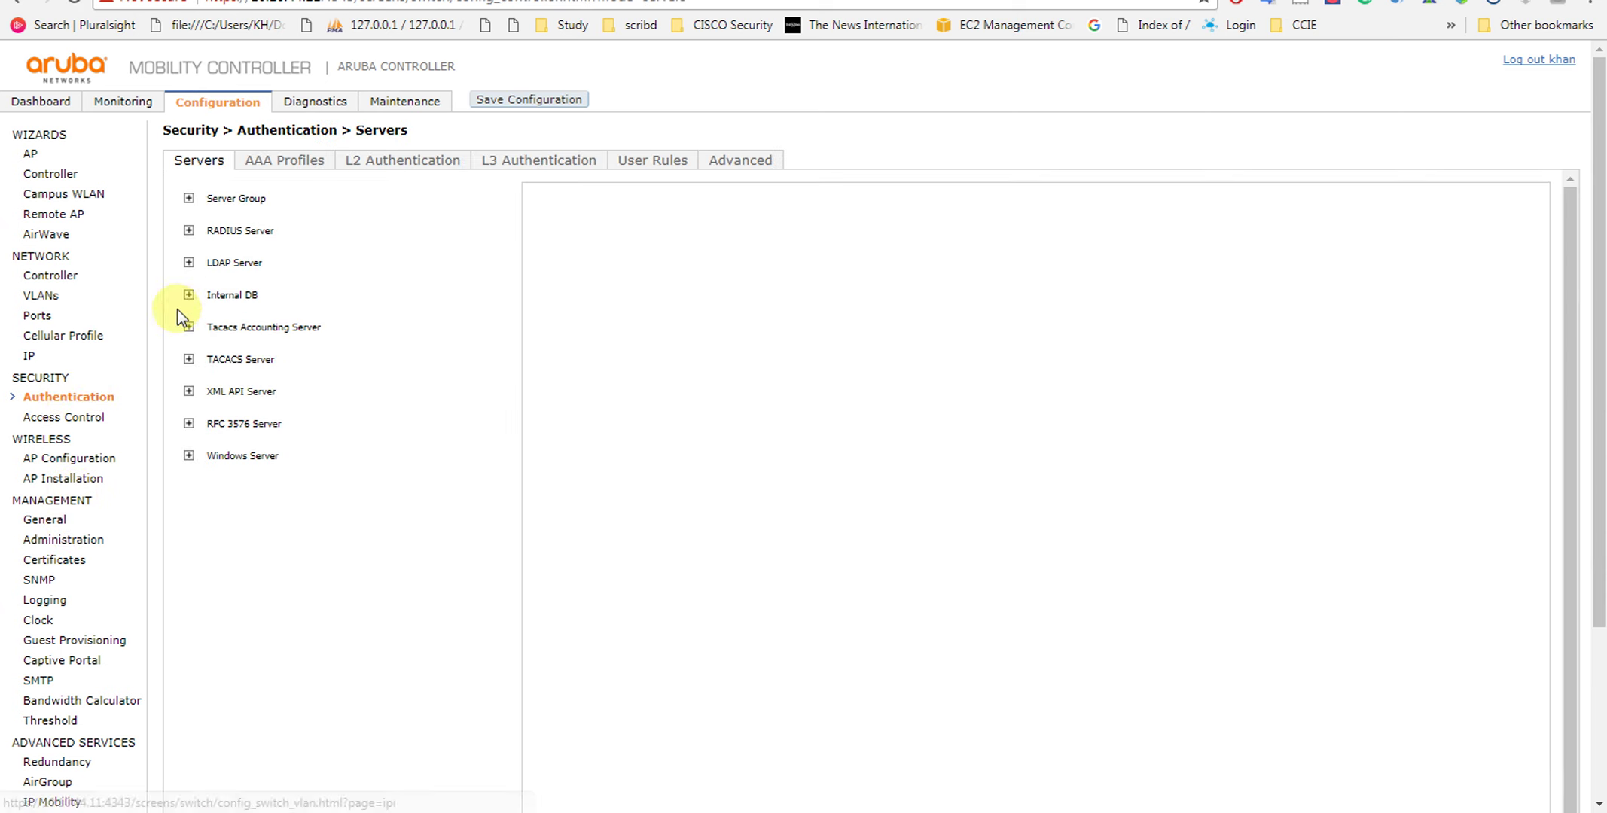
left_click(281, 160)
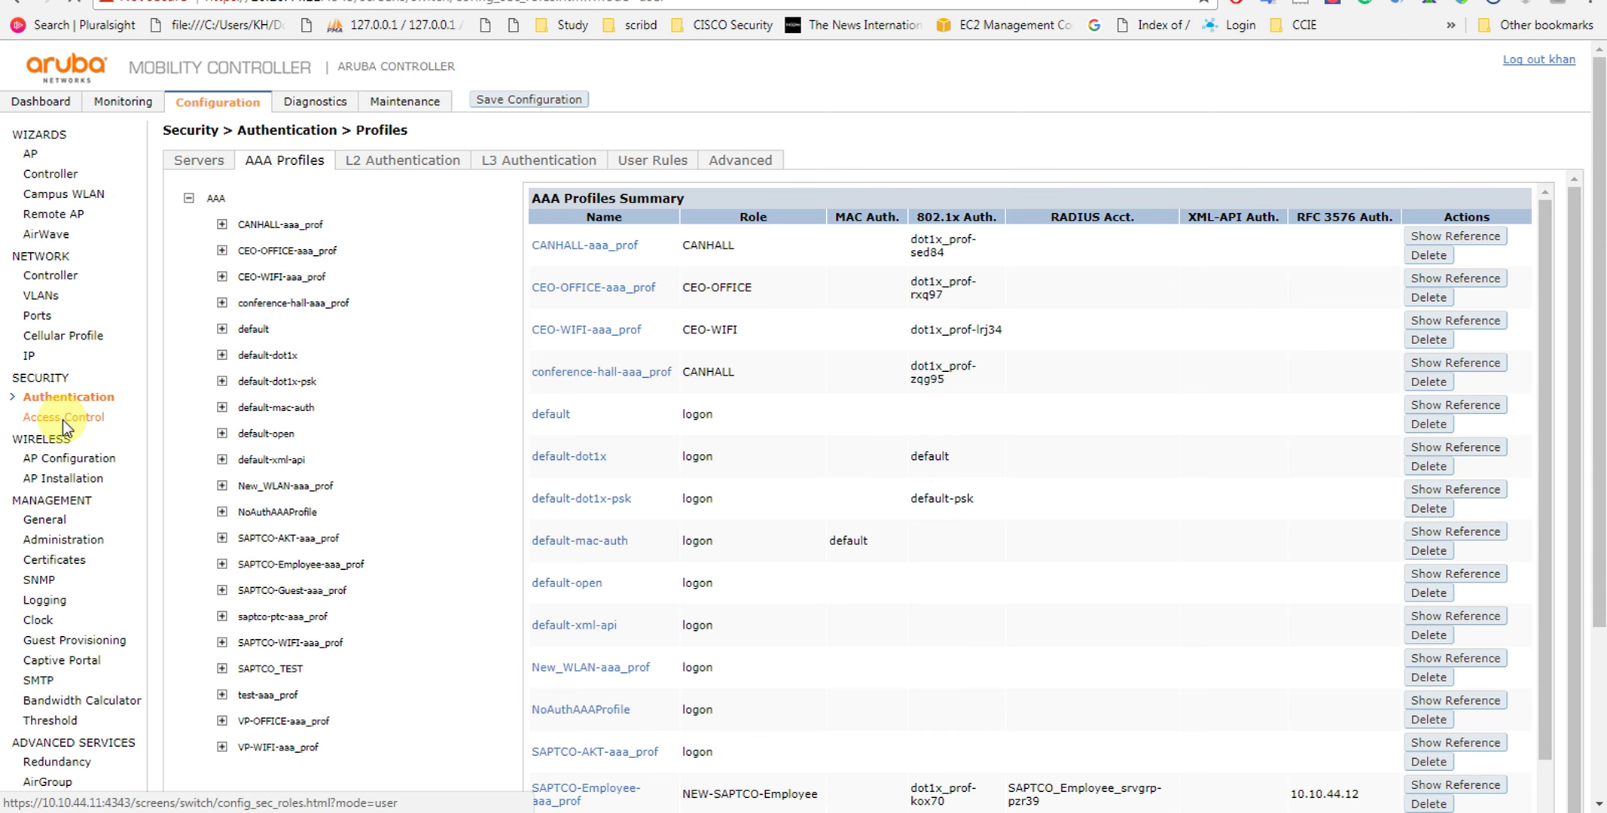
Open the CEO-WIFI firewall policy within the CEO-WIFI user role for editing
left_click(64, 419)
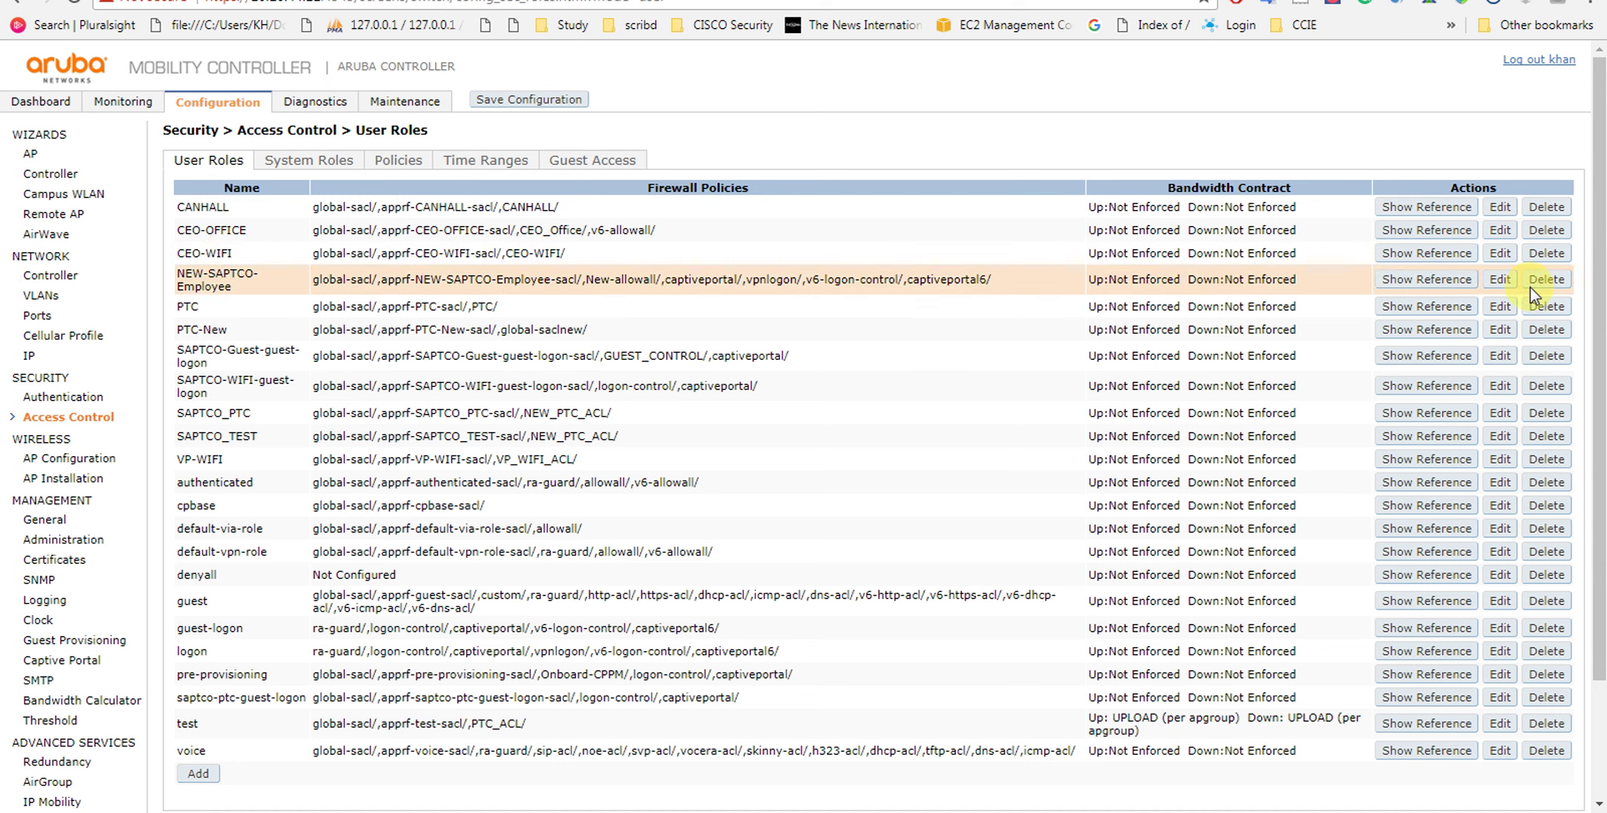
left_click(1492, 258)
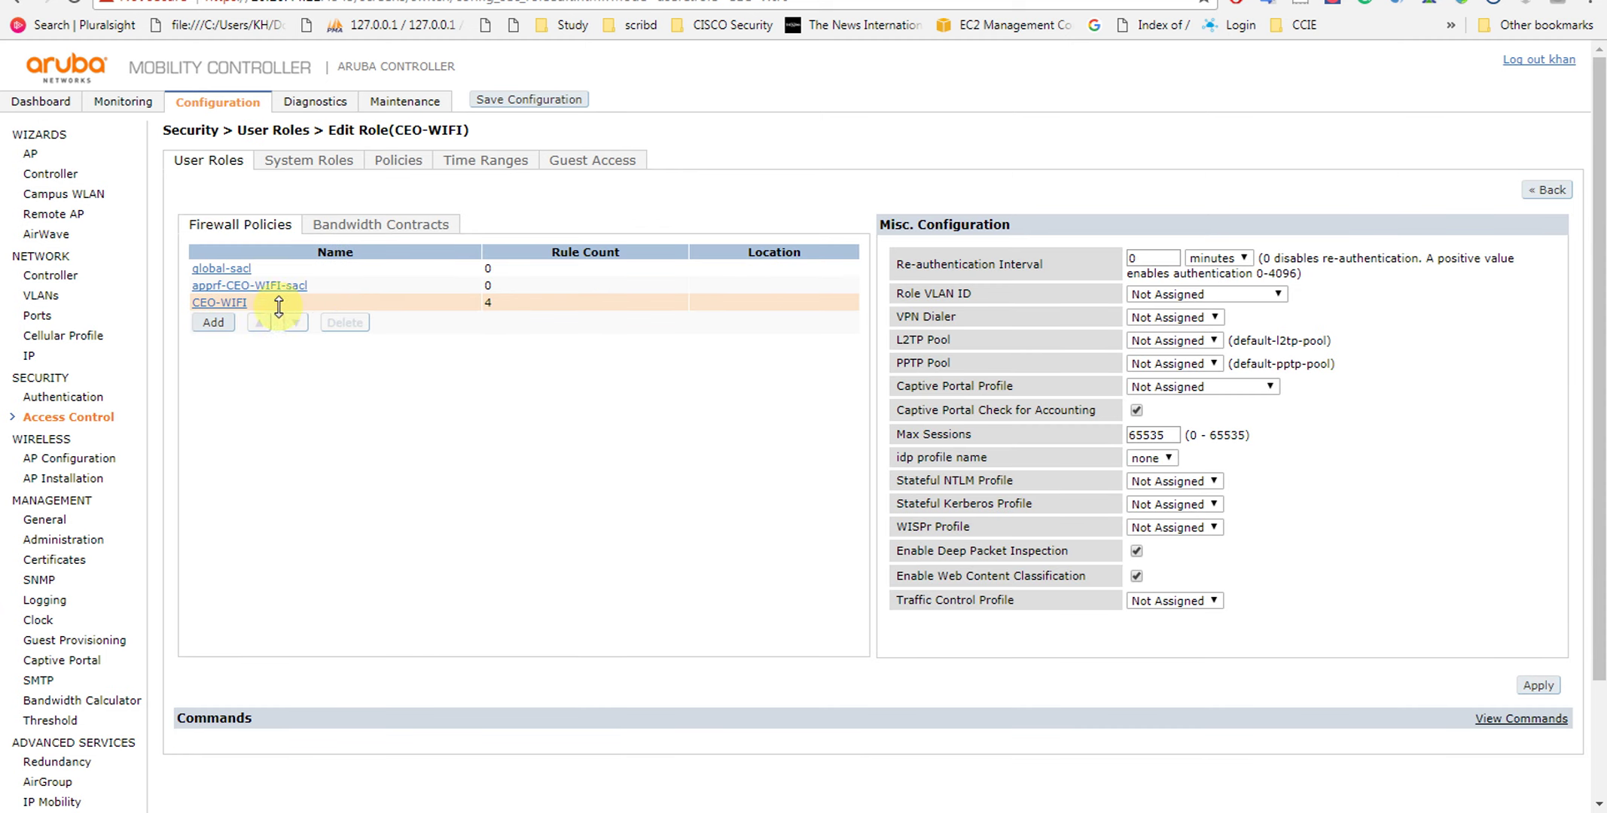
left_click(219, 304)
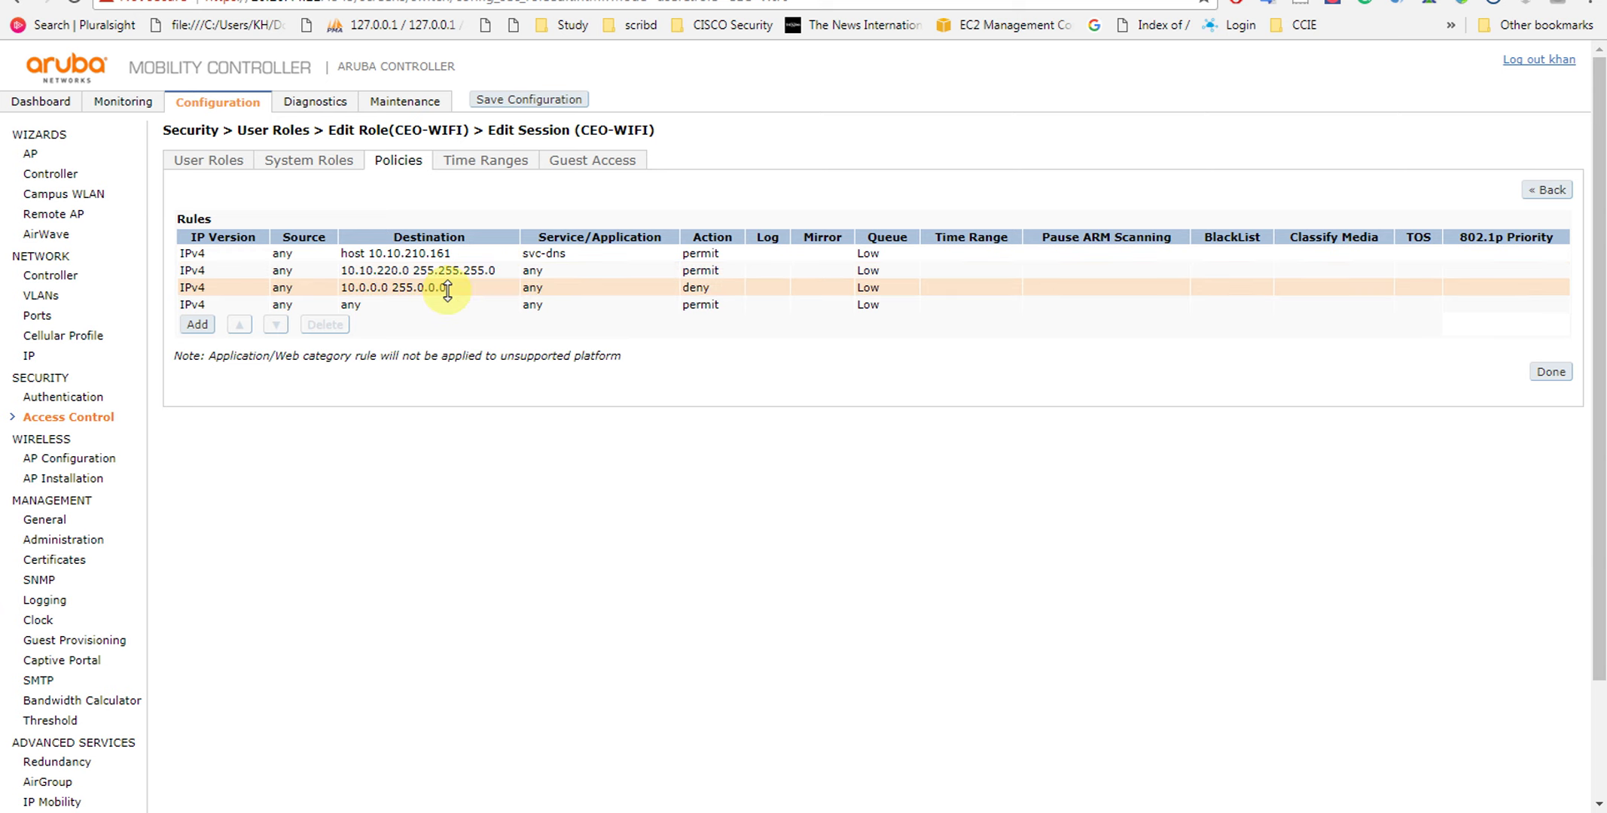
Add an IPv4 rule to the policy that drops svc-https (tcp 443) from any source to host 10.10.210.30
left_click(197, 325)
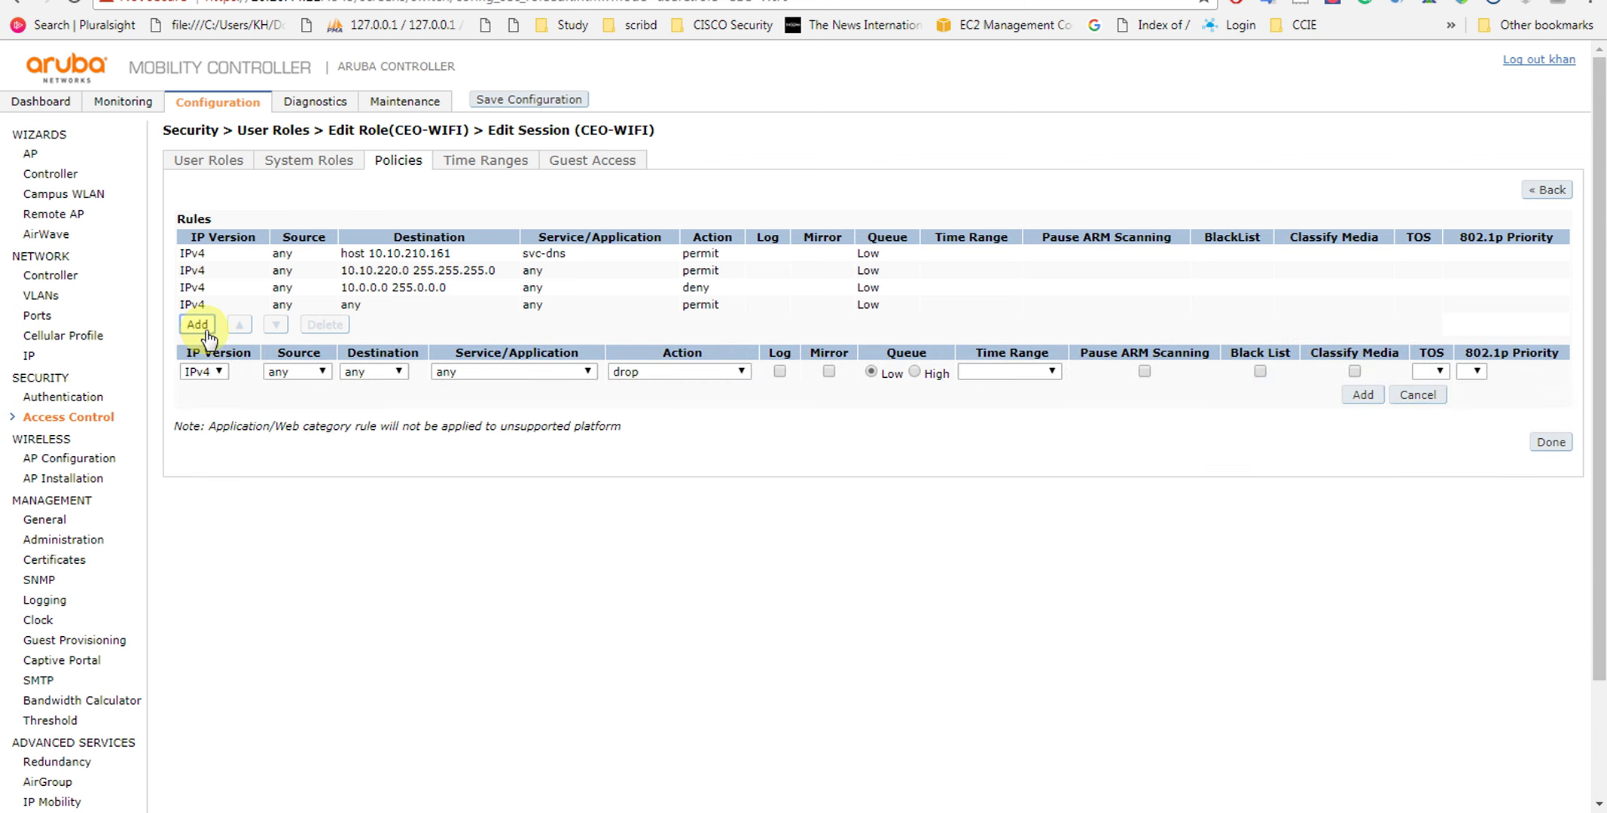
left_click(360, 372)
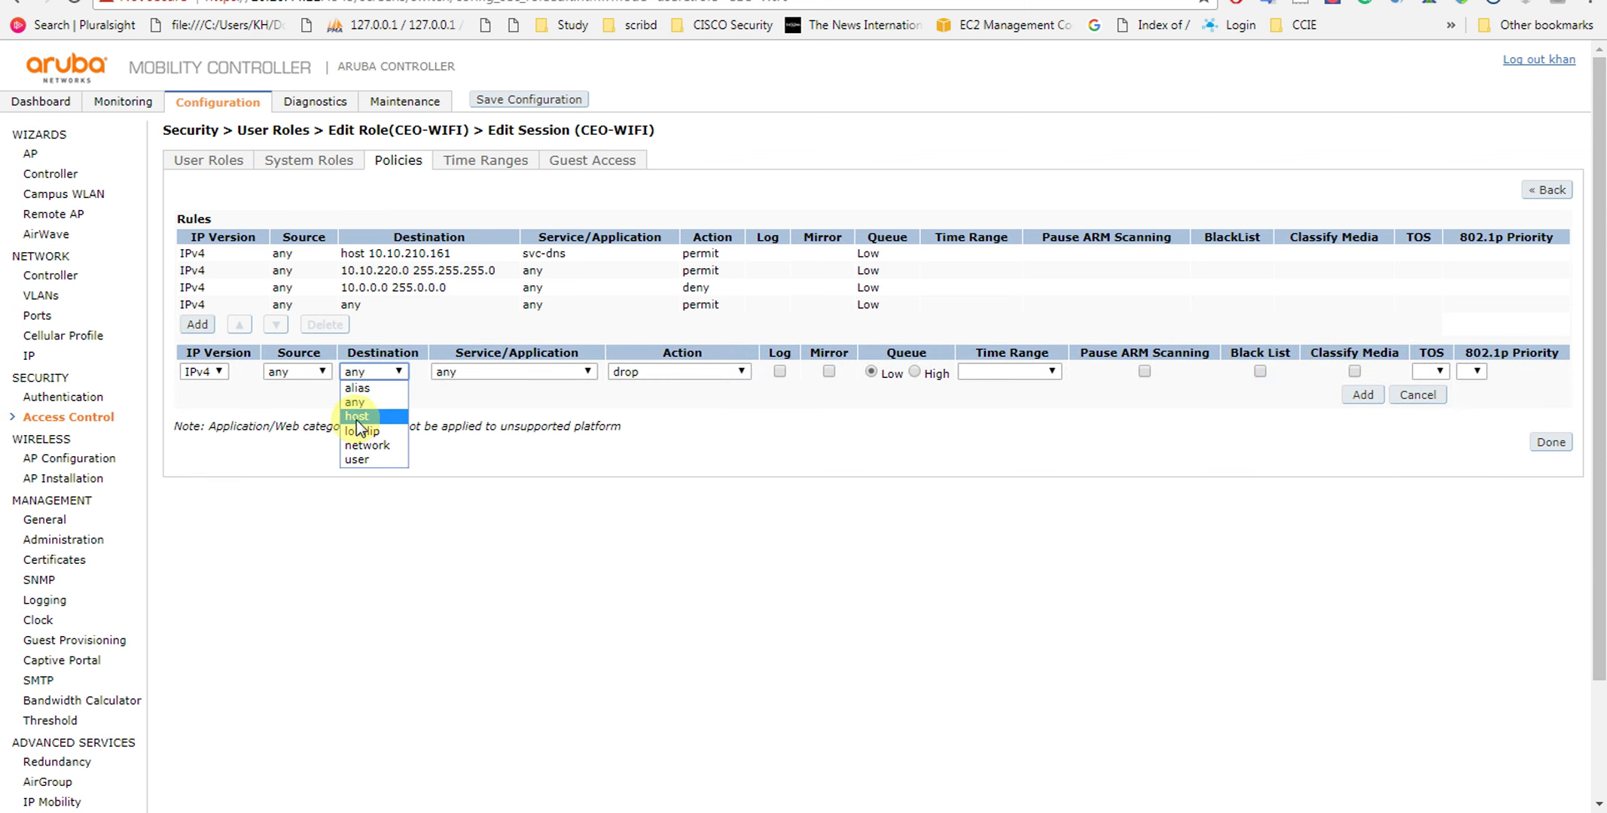
left_click(360, 410)
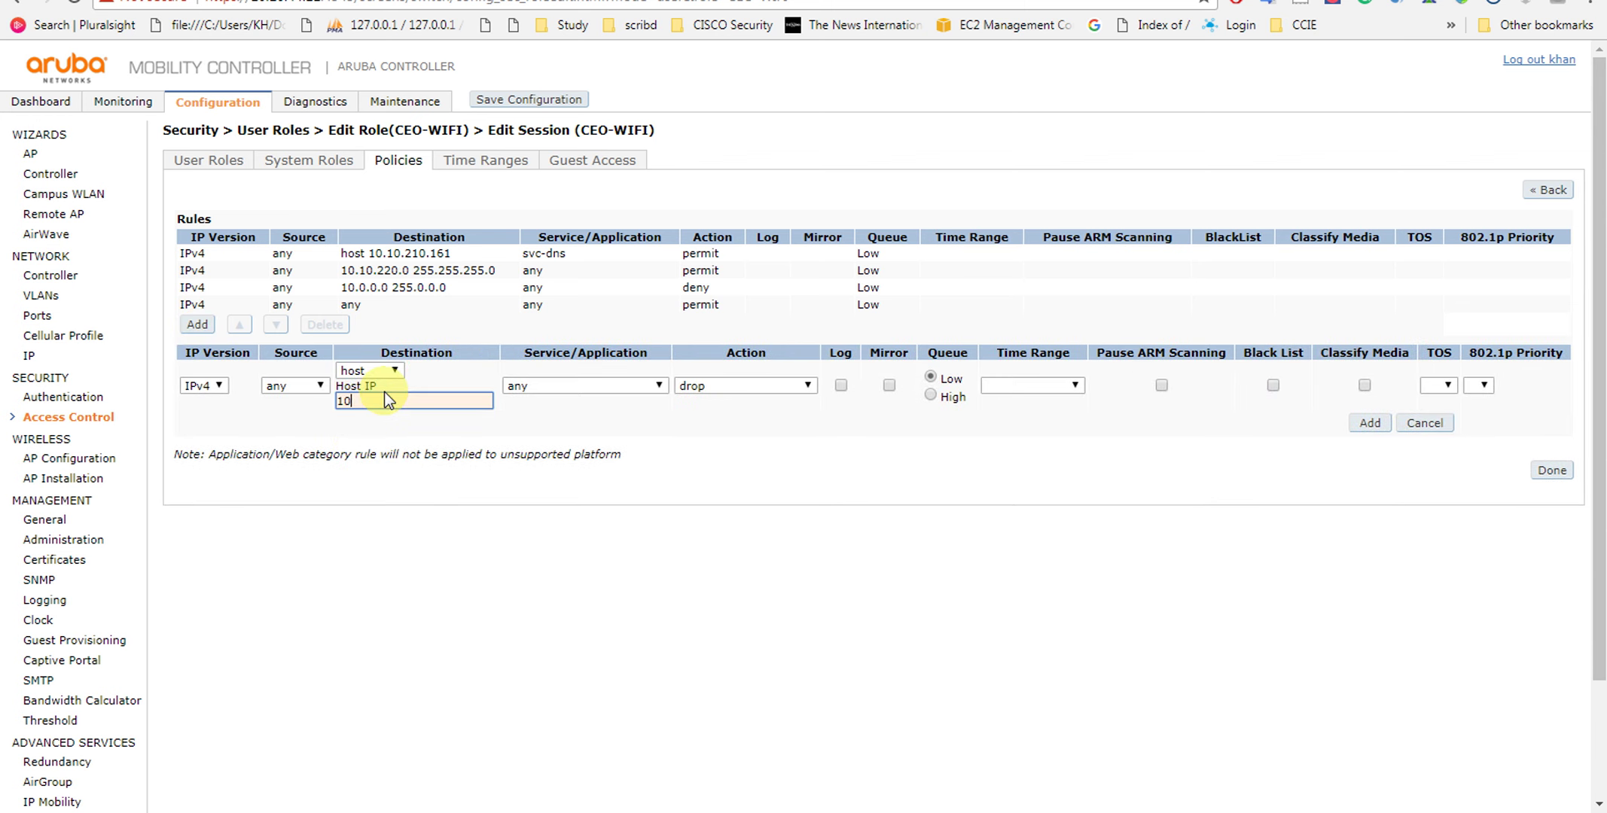
type("10.10.210.30")
left_click(530, 385)
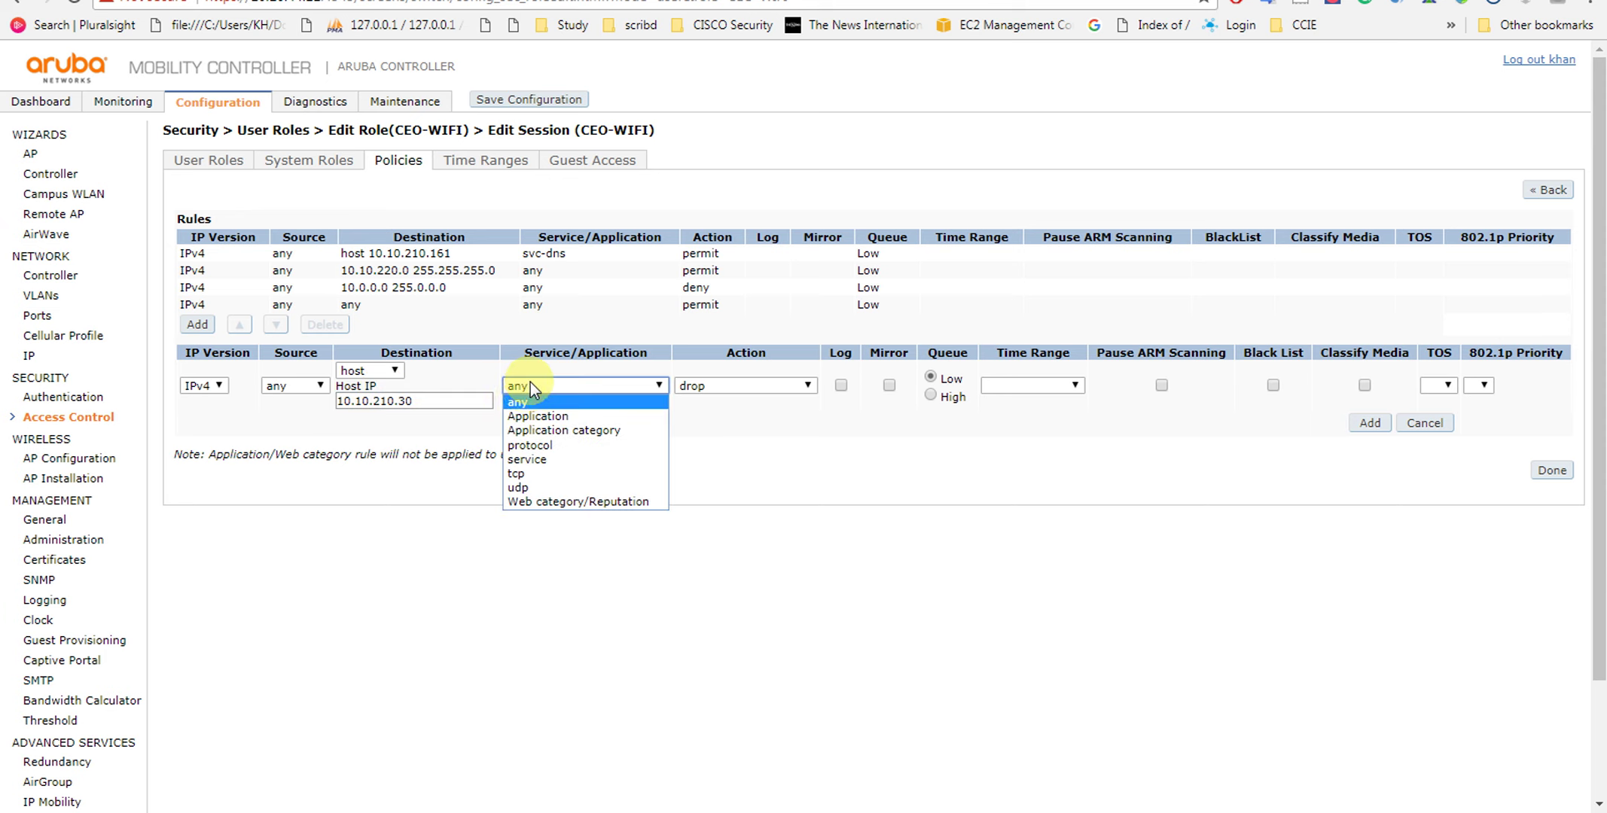
left_click(527, 459)
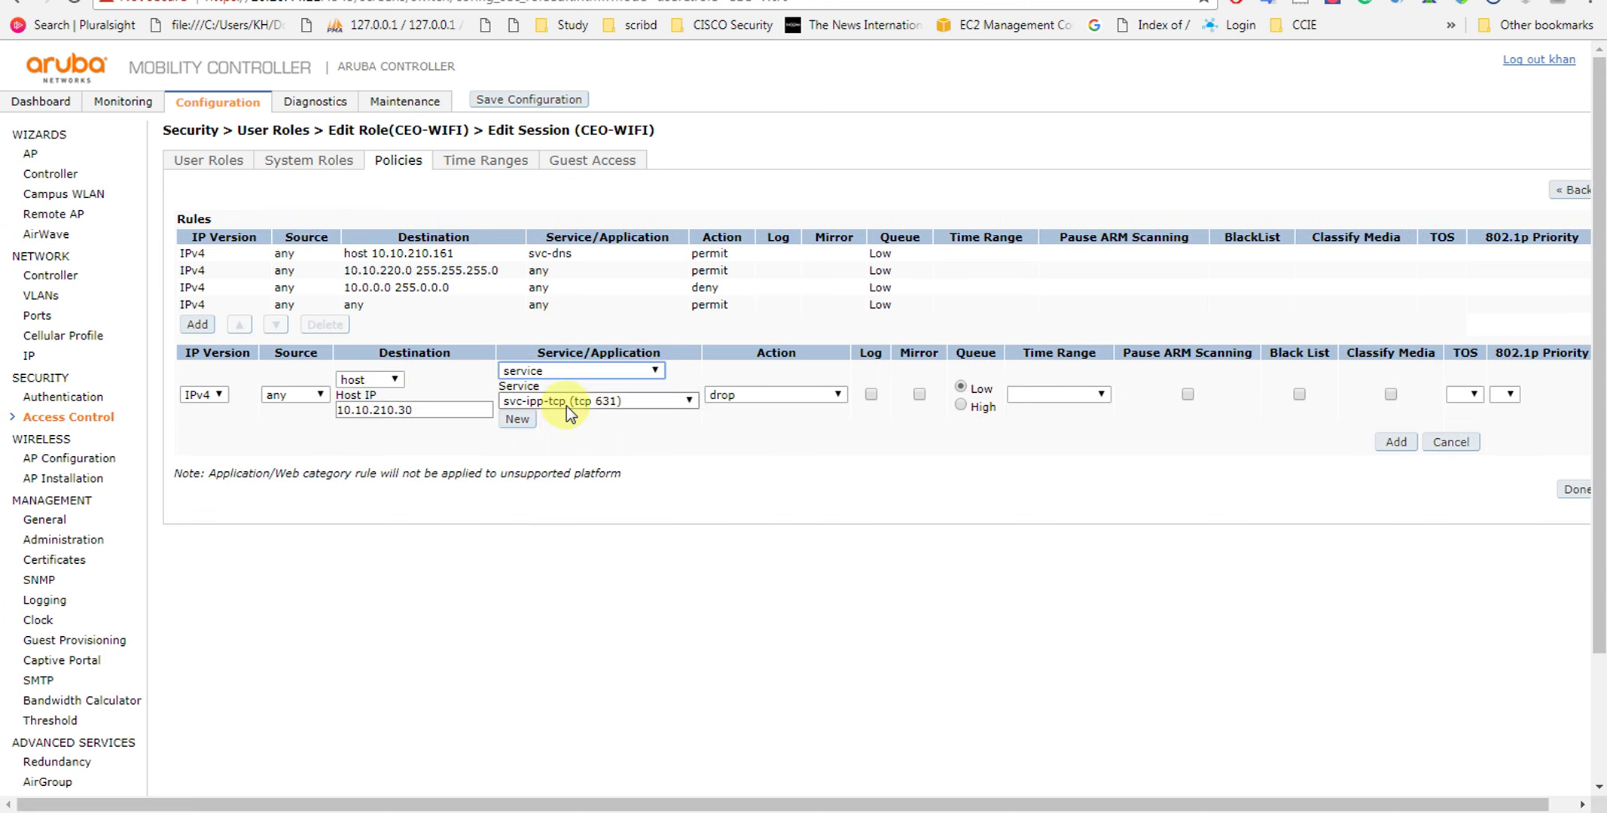
left_click(566, 401)
left_click(611, 646)
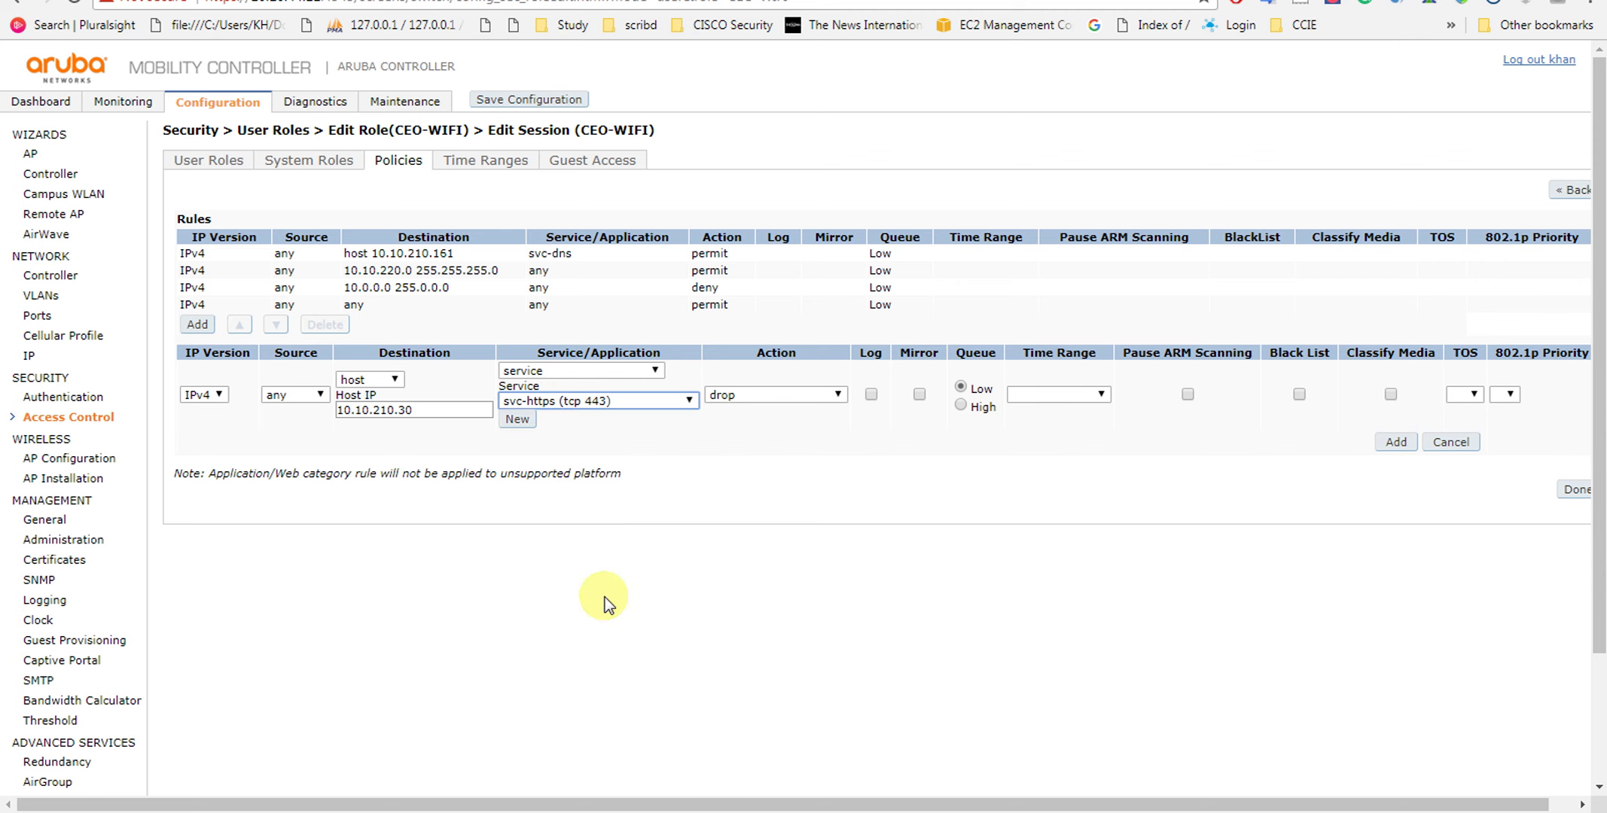
left_click(1398, 444)
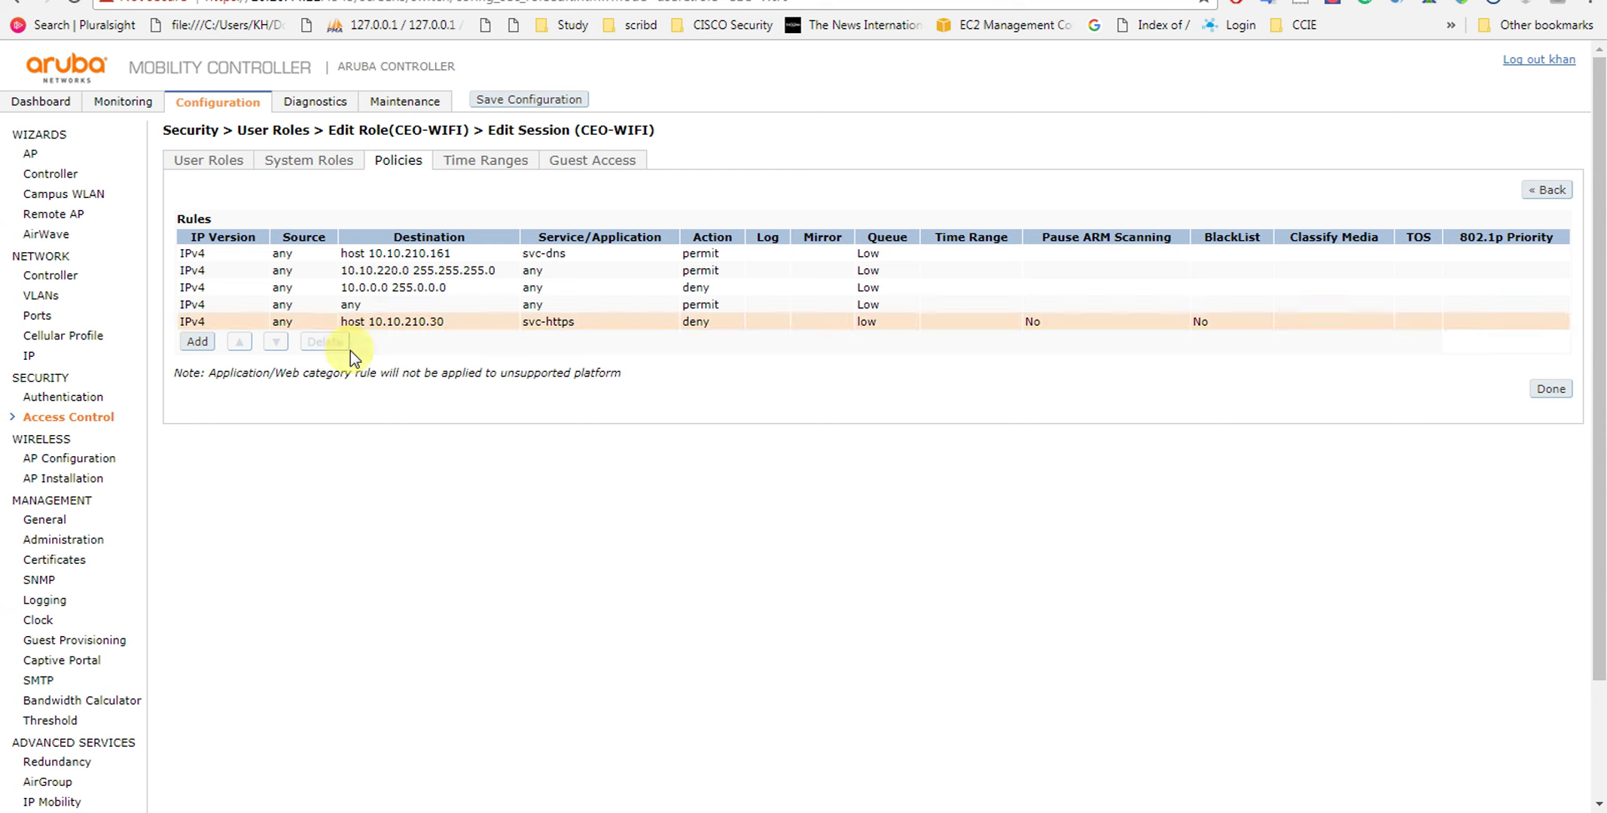
Move the host 10.10.210.30 rule to the top of the policy and apply the CEO-WIFI role changes
left_click(393, 321)
left_click(238, 343)
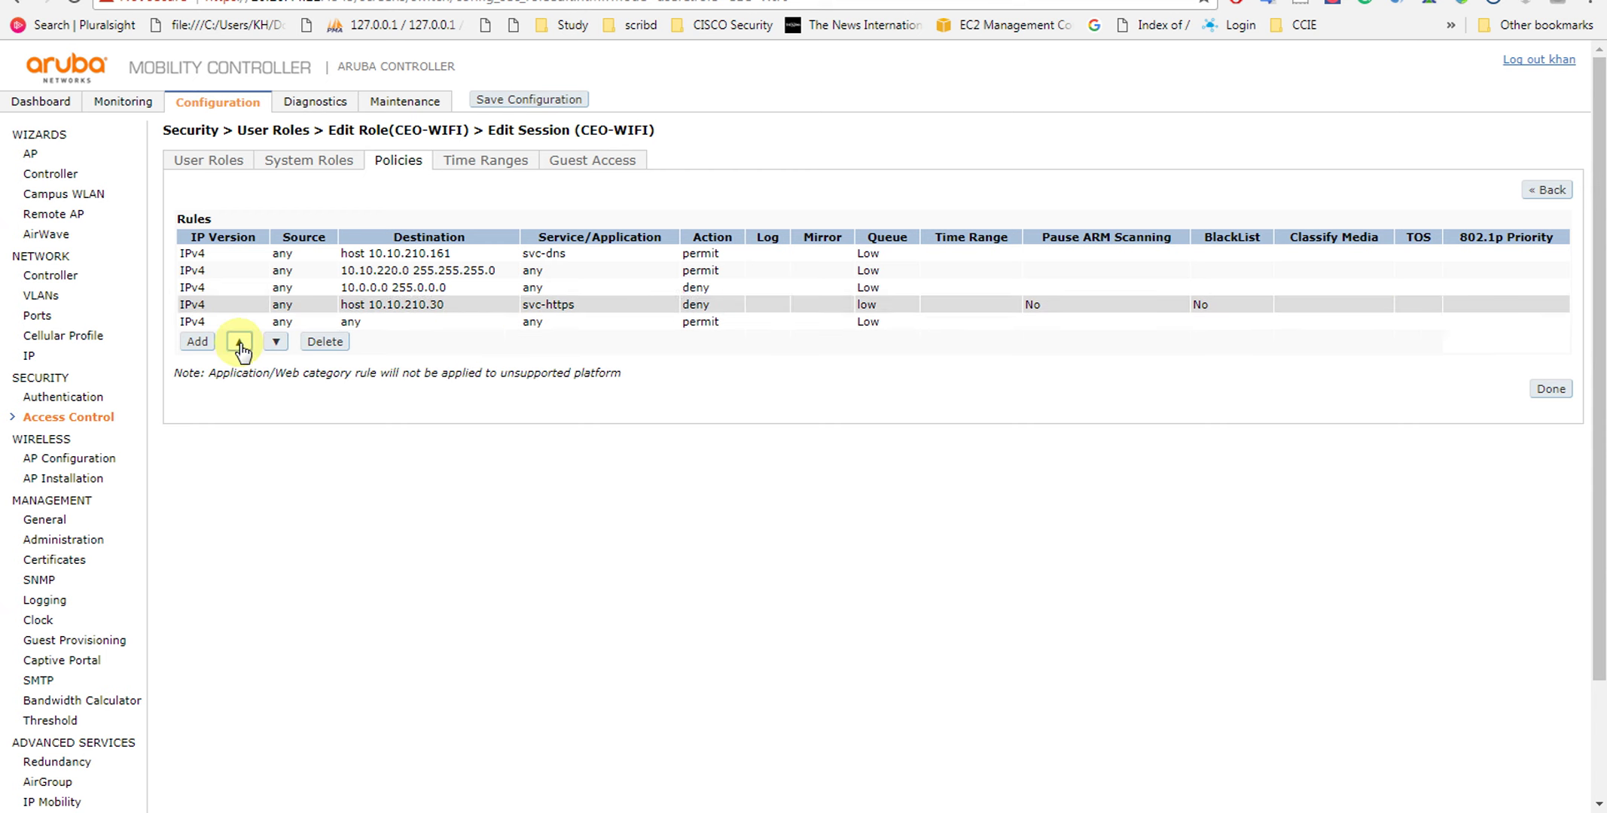
left_click(238, 343)
left_click(238, 343)
left_click(238, 343)
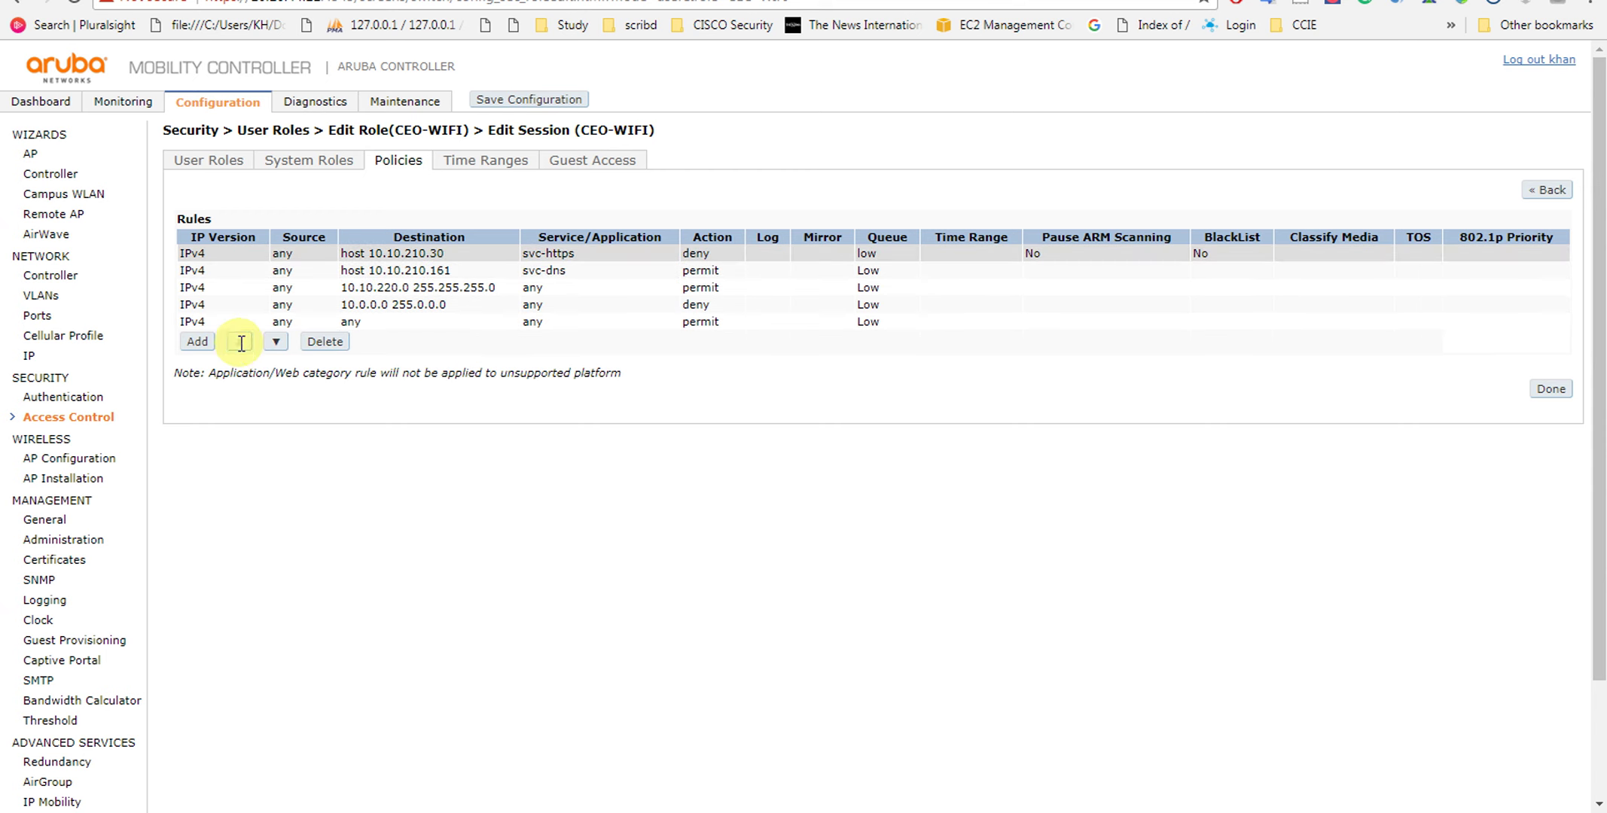
left_click(1554, 390)
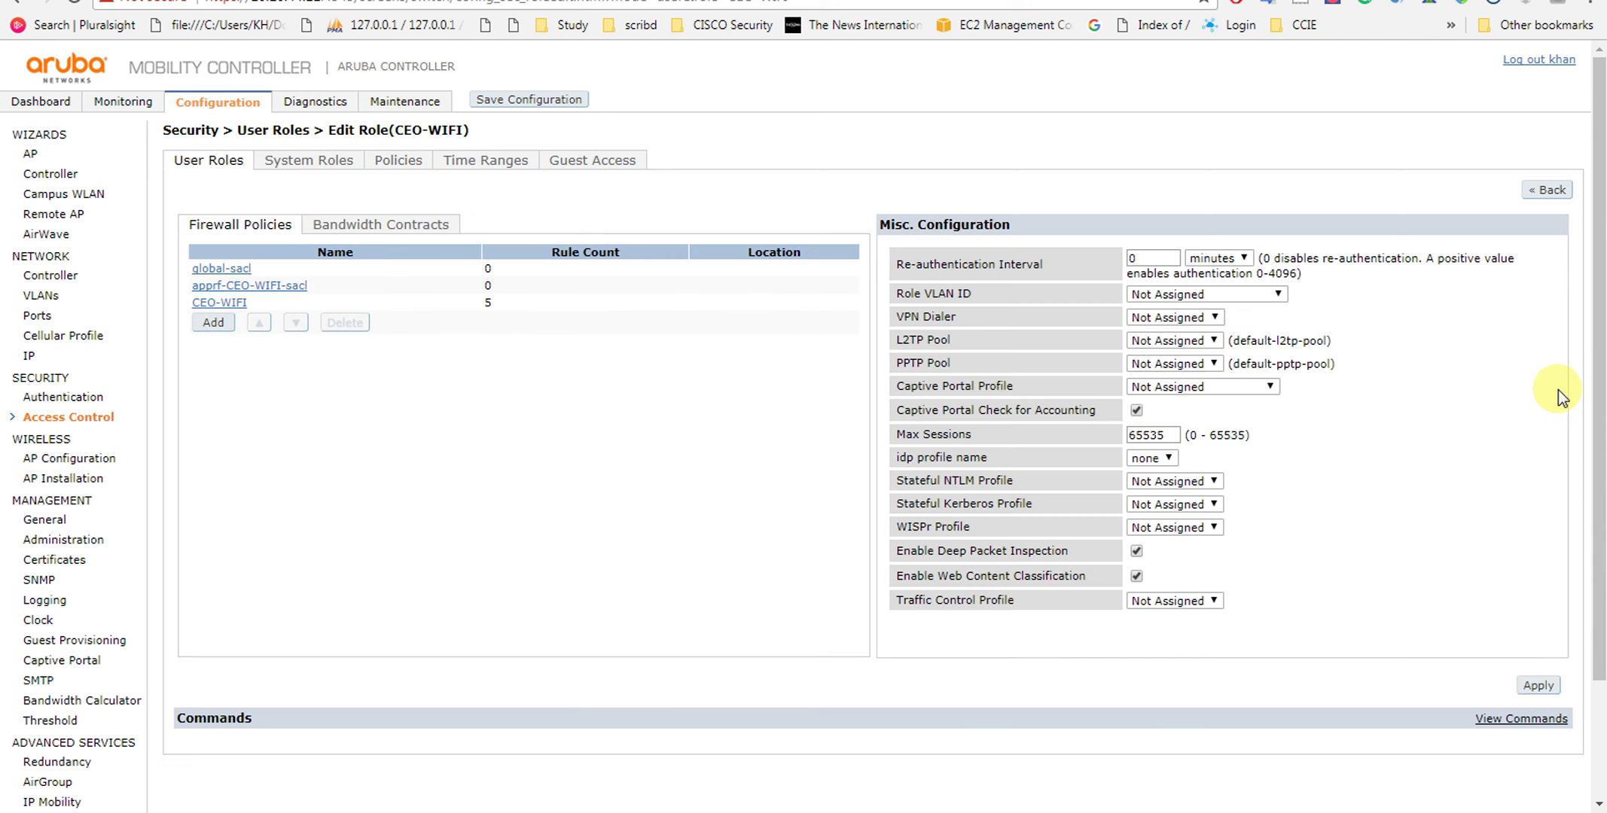
left_click(1538, 687)
left_click(1538, 687)
Compare the initial role and the MAC and 802.1X default roles of SAPTCO-Guest-aaa_prof with those of CEO-WIFI-aaa_prof
left_click(58, 417)
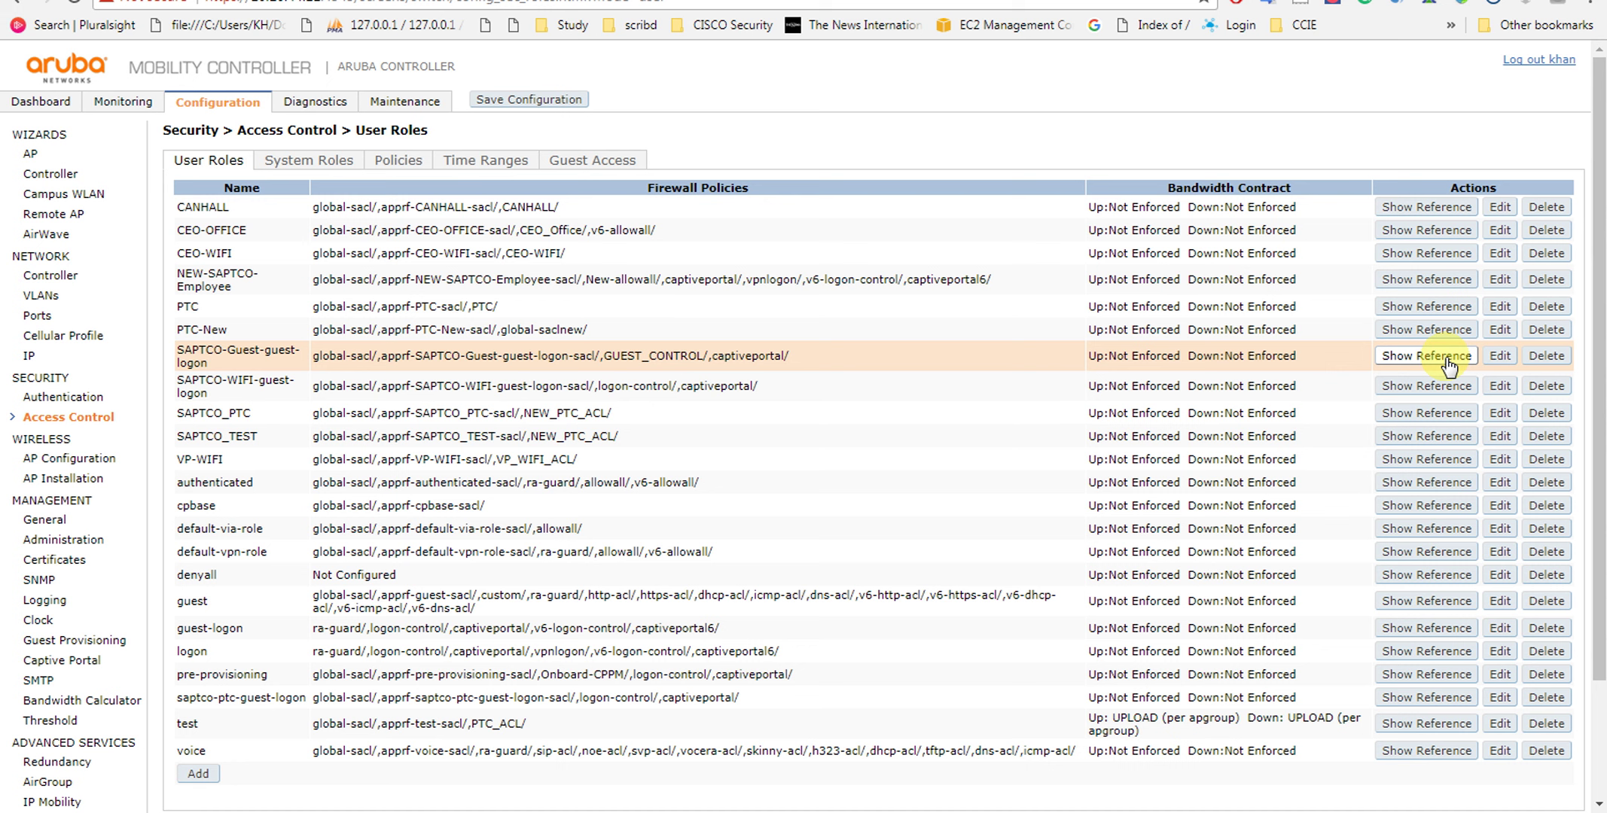
left_click(70, 397)
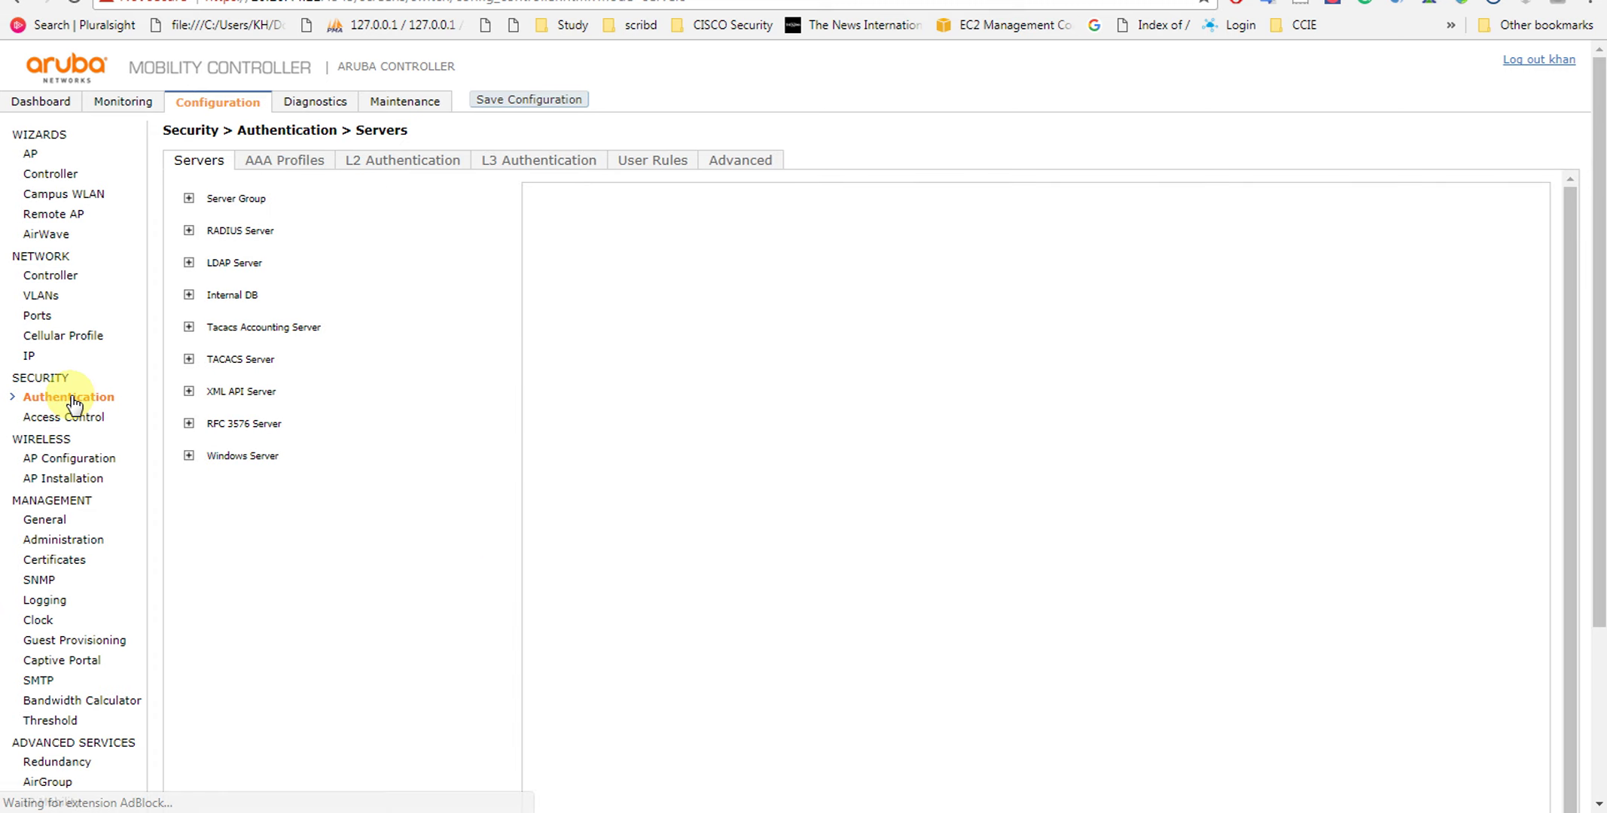
left_click(287, 165)
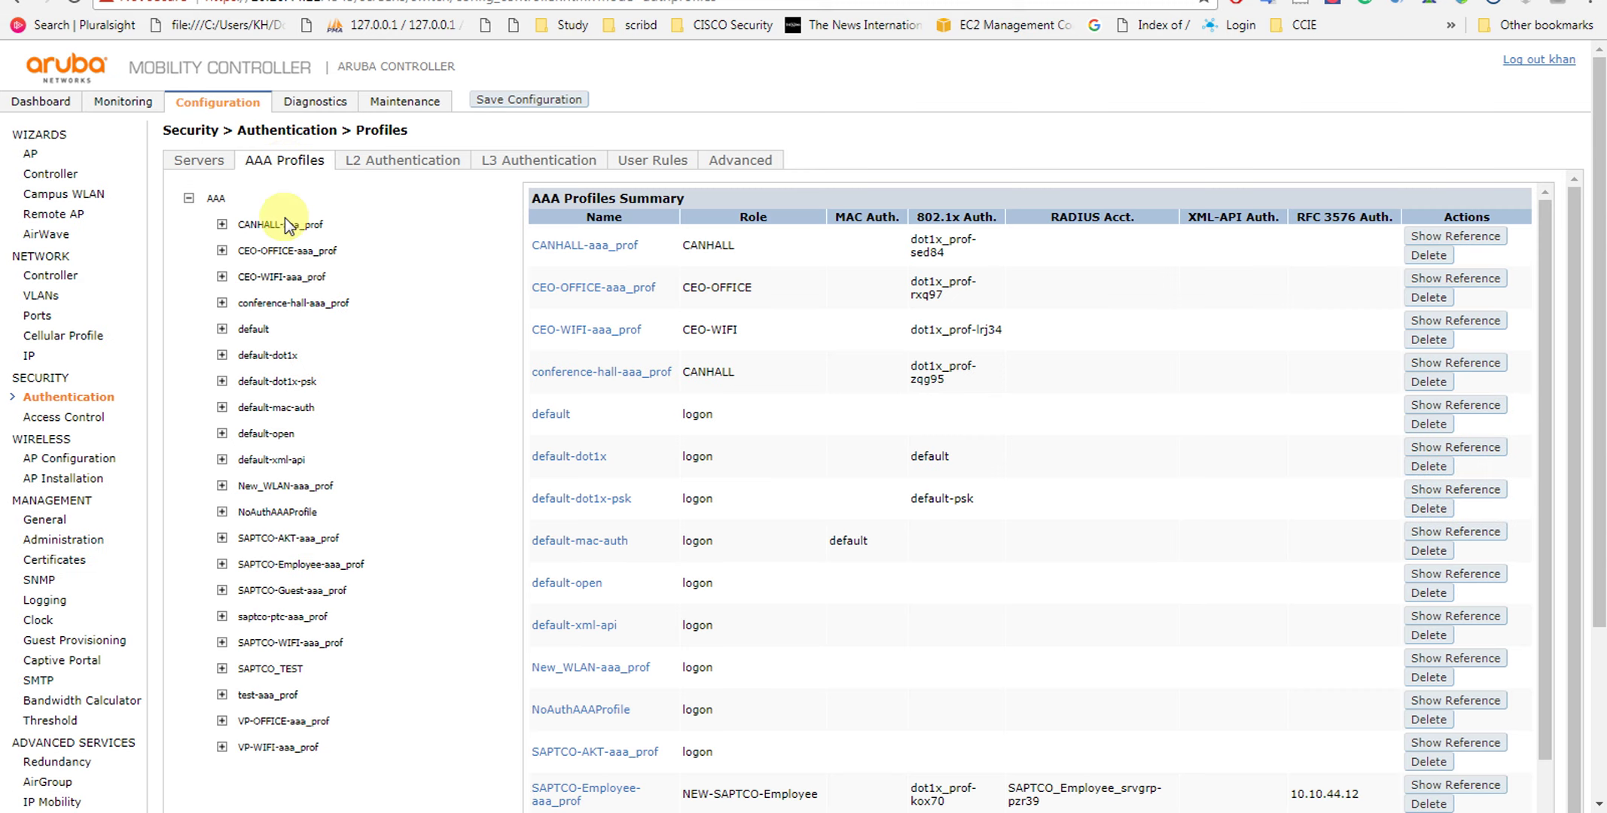
left_click(292, 591)
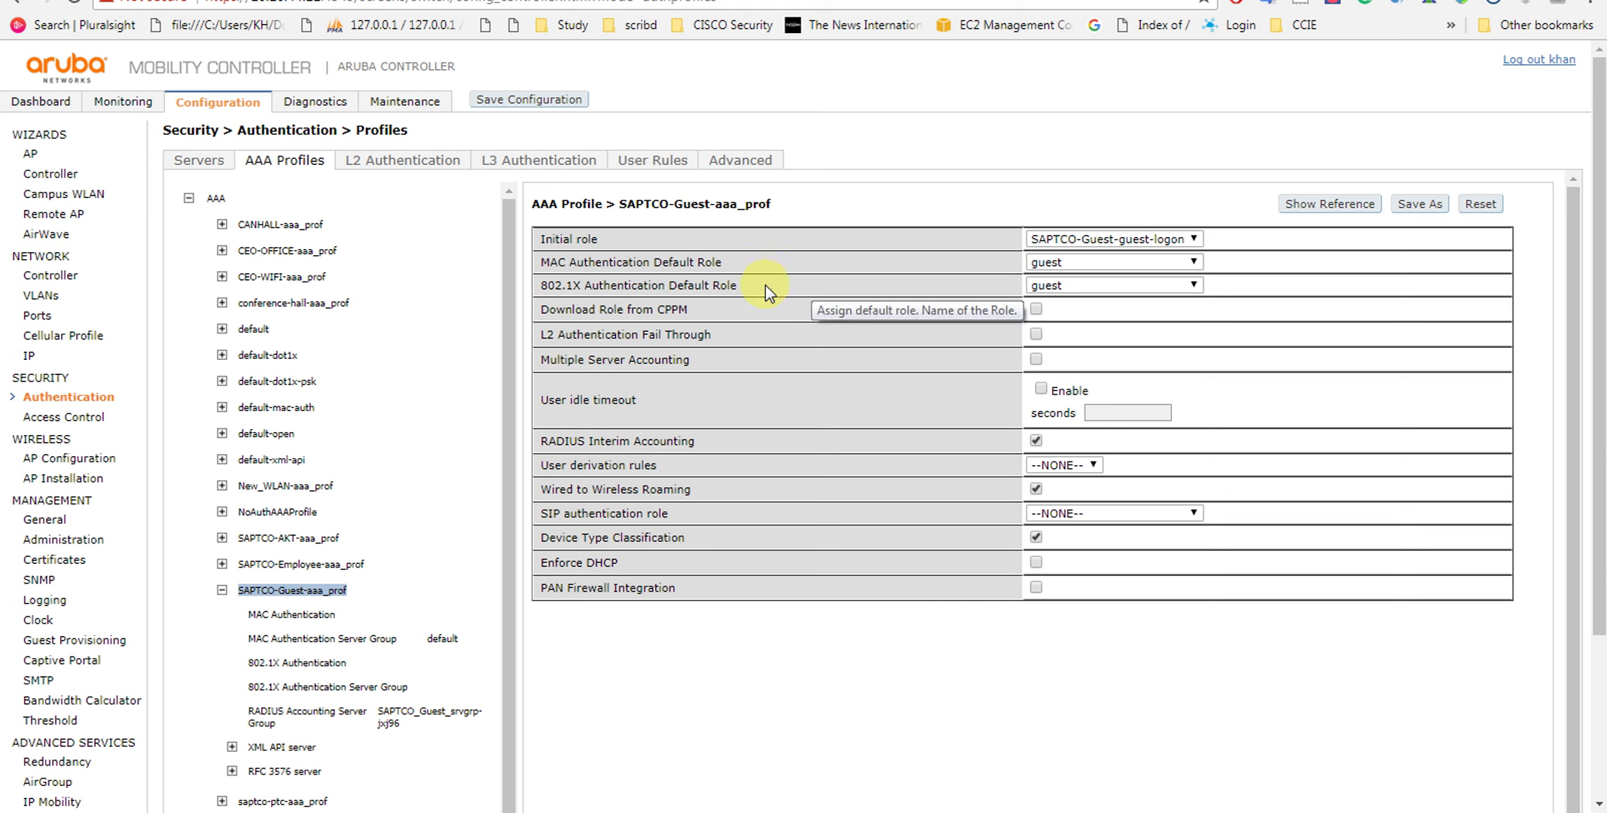
left_click_drag(765, 290, 539, 268)
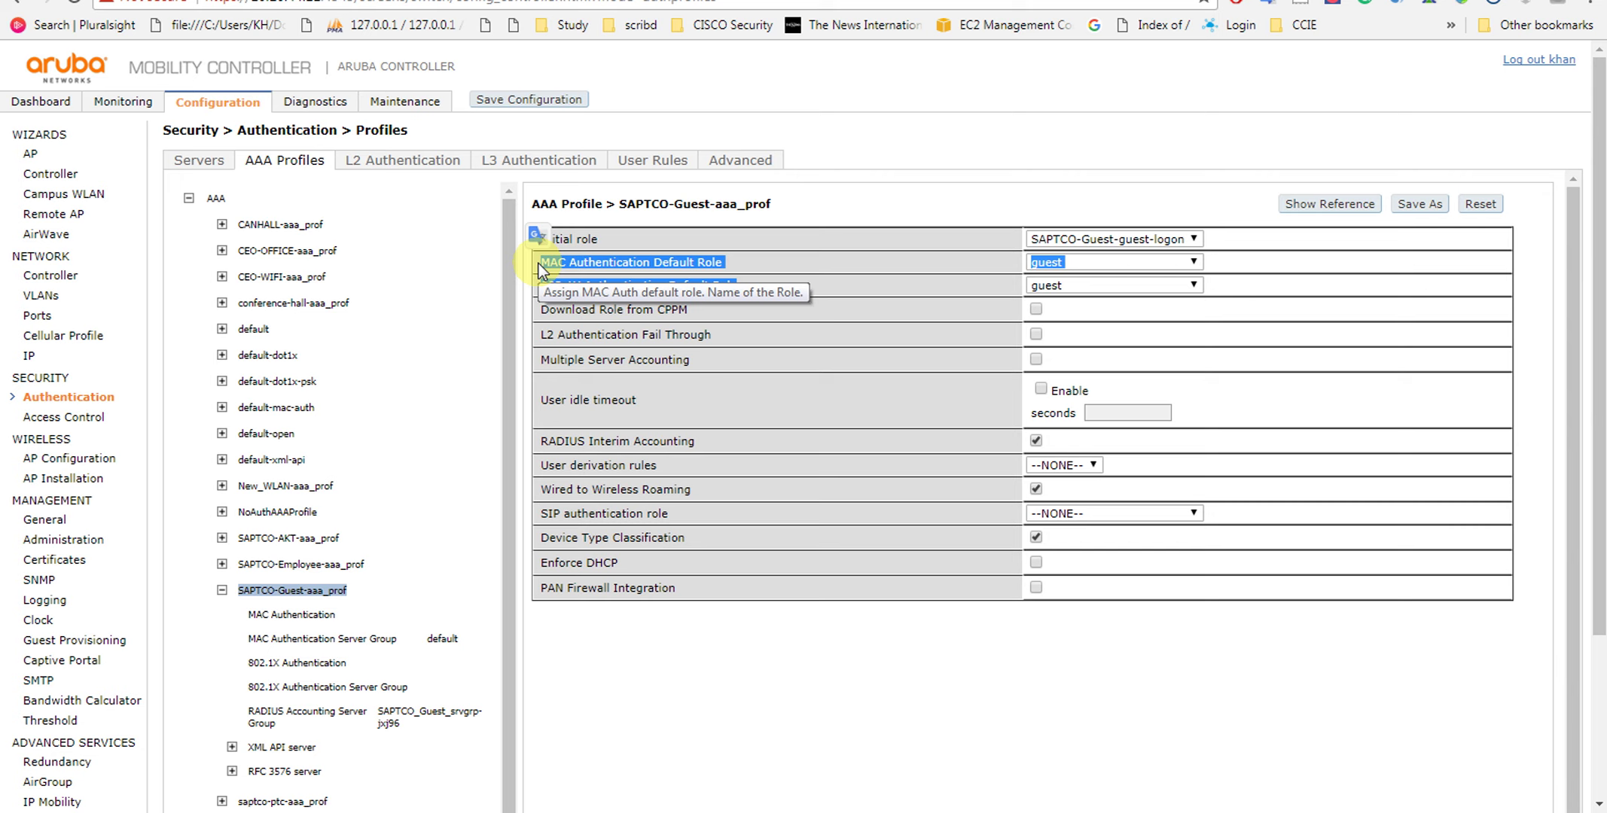
left_click(947, 153)
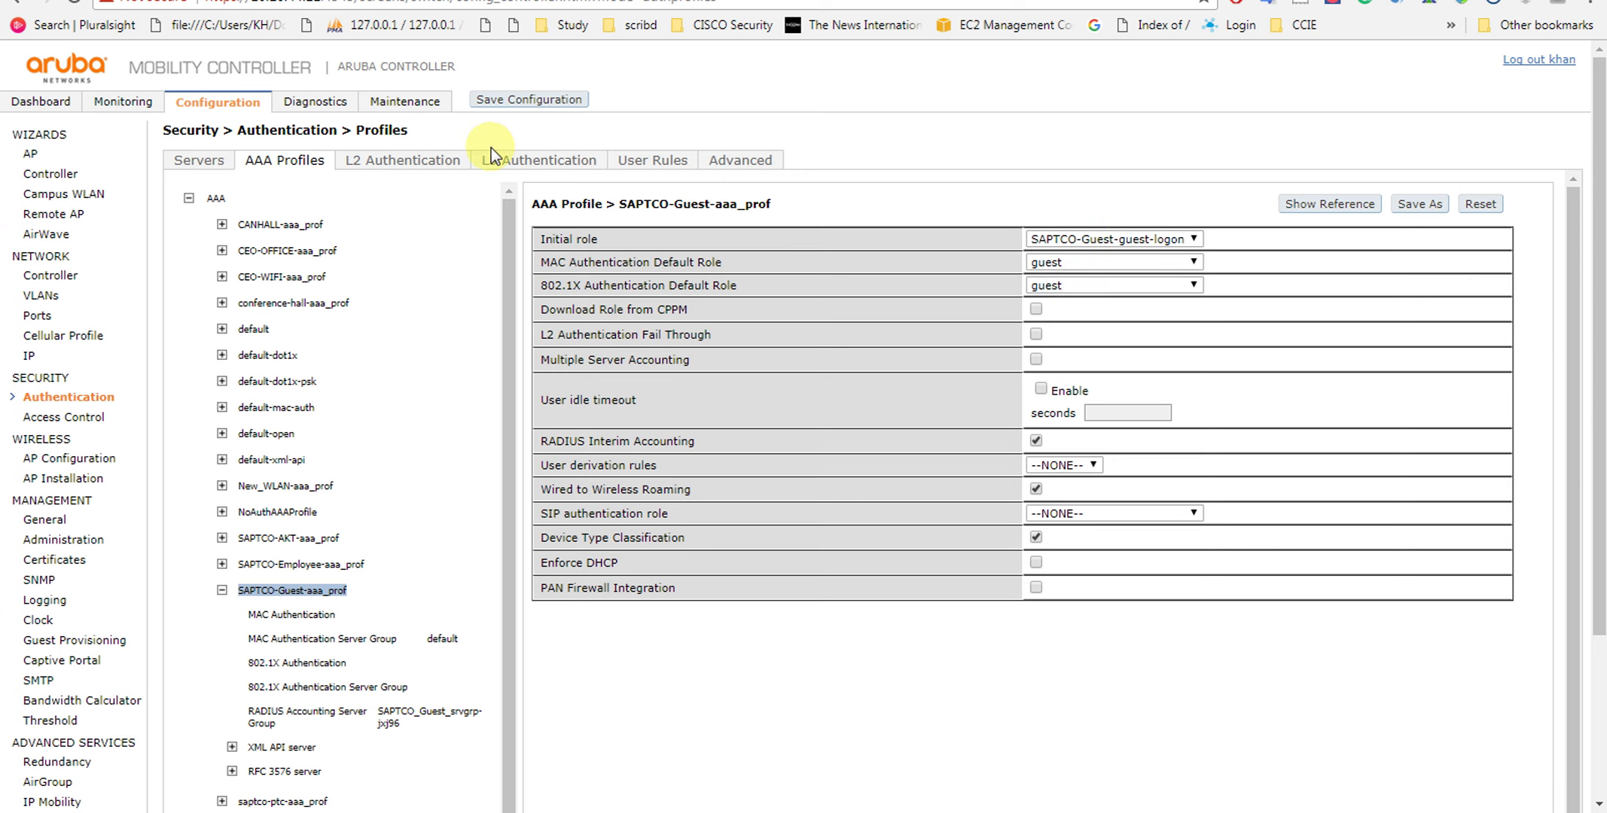
left_click(281, 277)
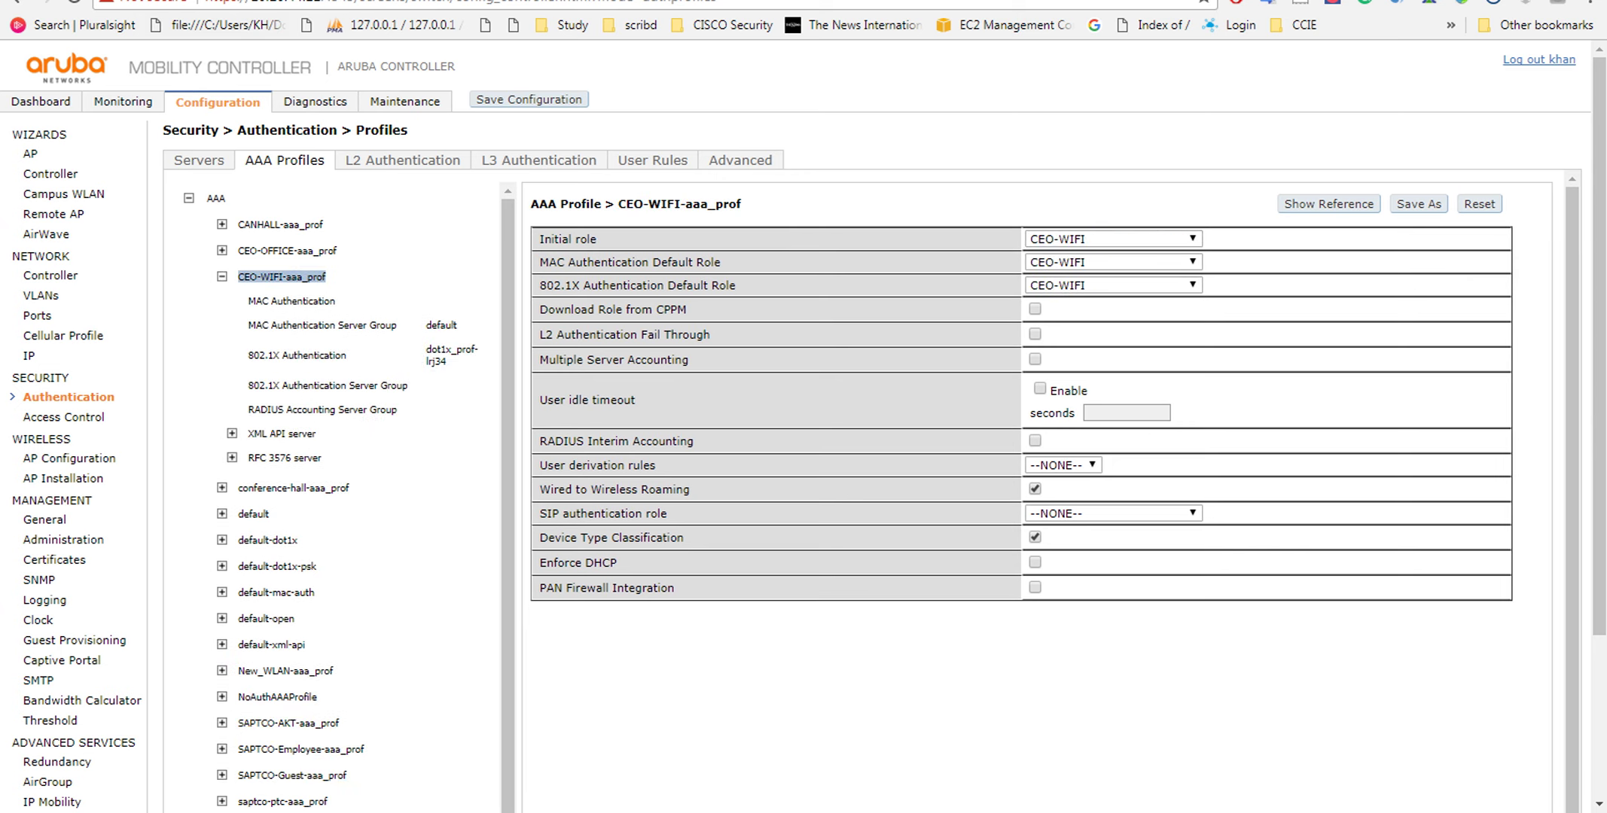
left_click(55, 418)
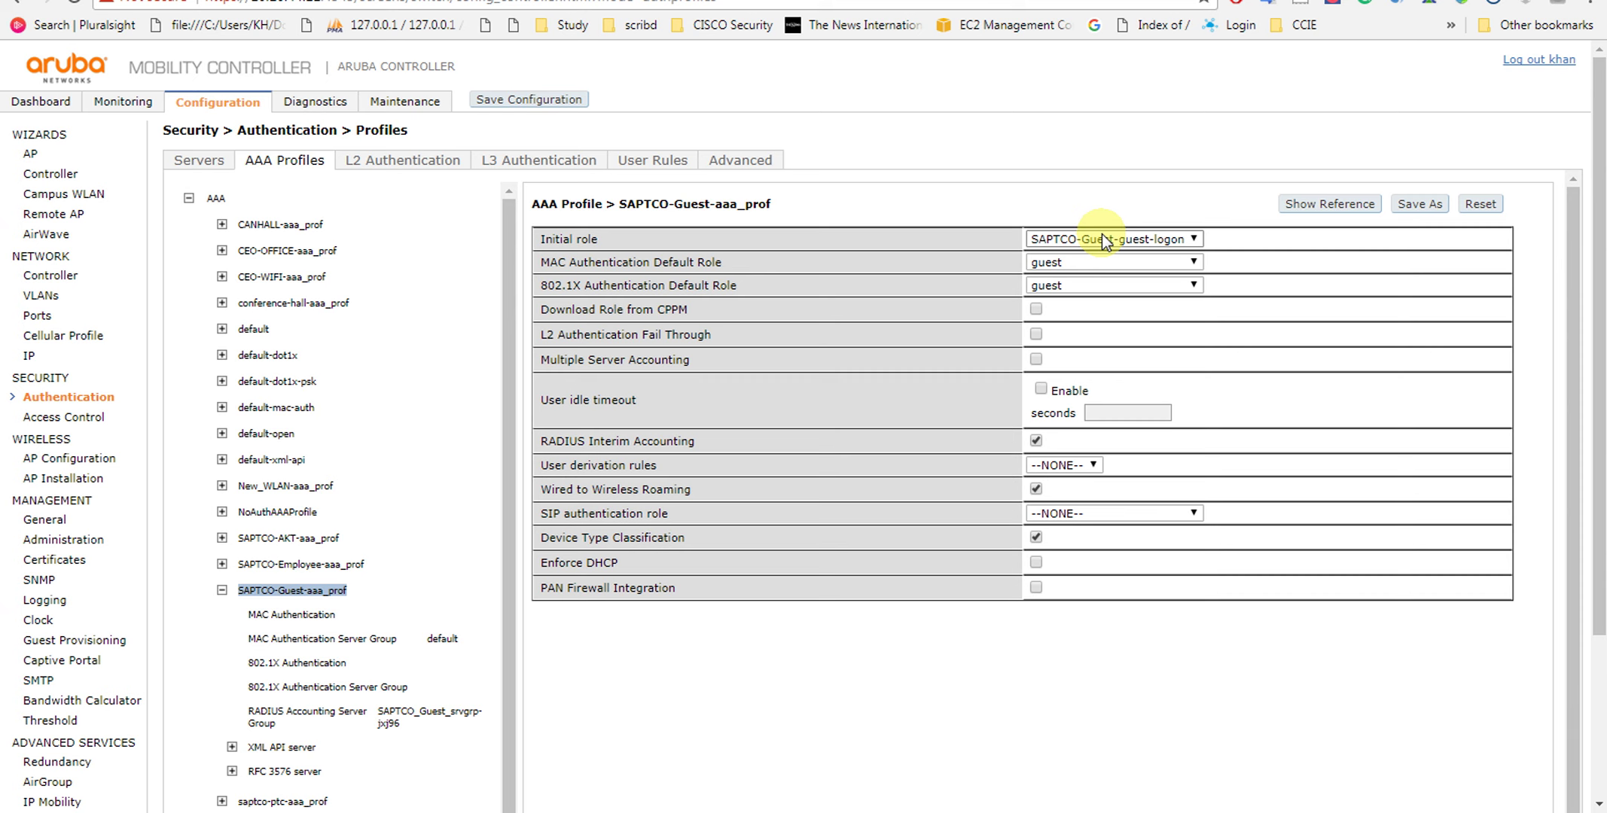
Examine the rules of the GUEST_CONTROL policy in the SAPTCO-Guest-guest-logon user role
left_click(68, 417)
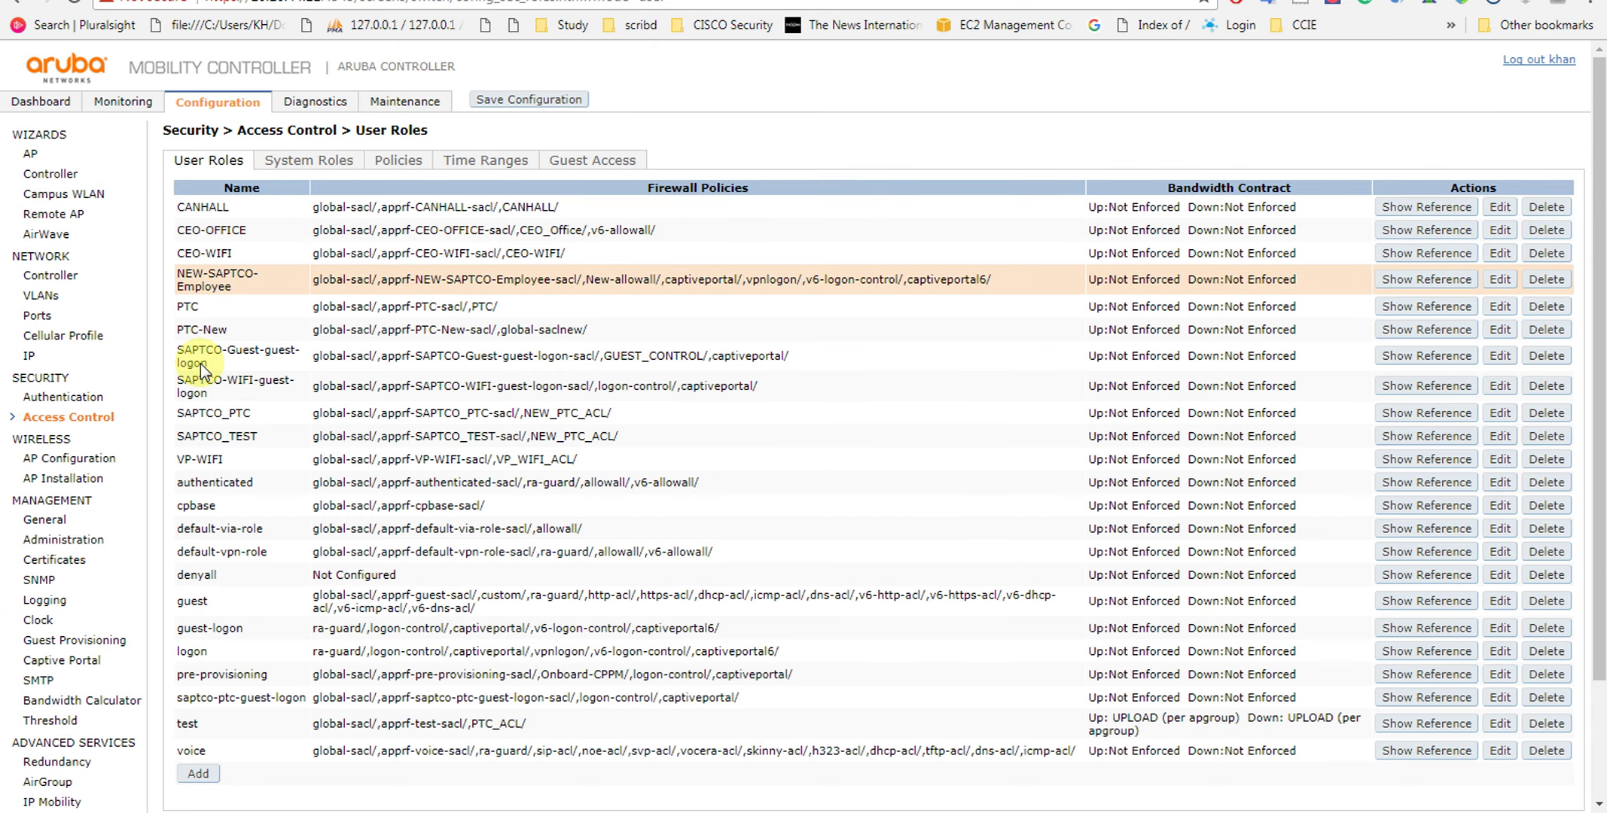
left_click(1473, 357)
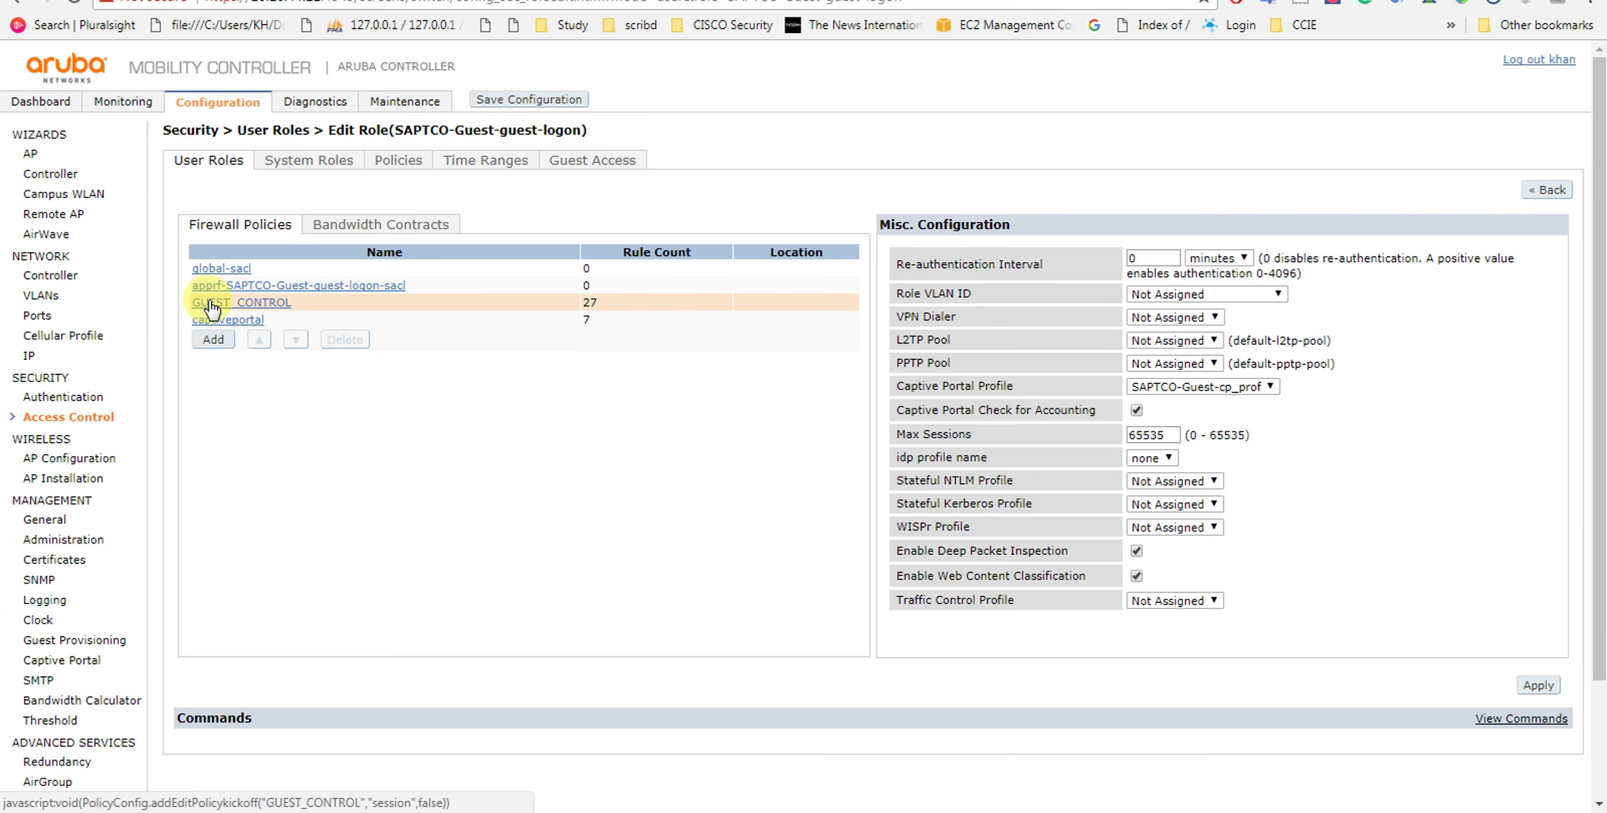
left_click(215, 305)
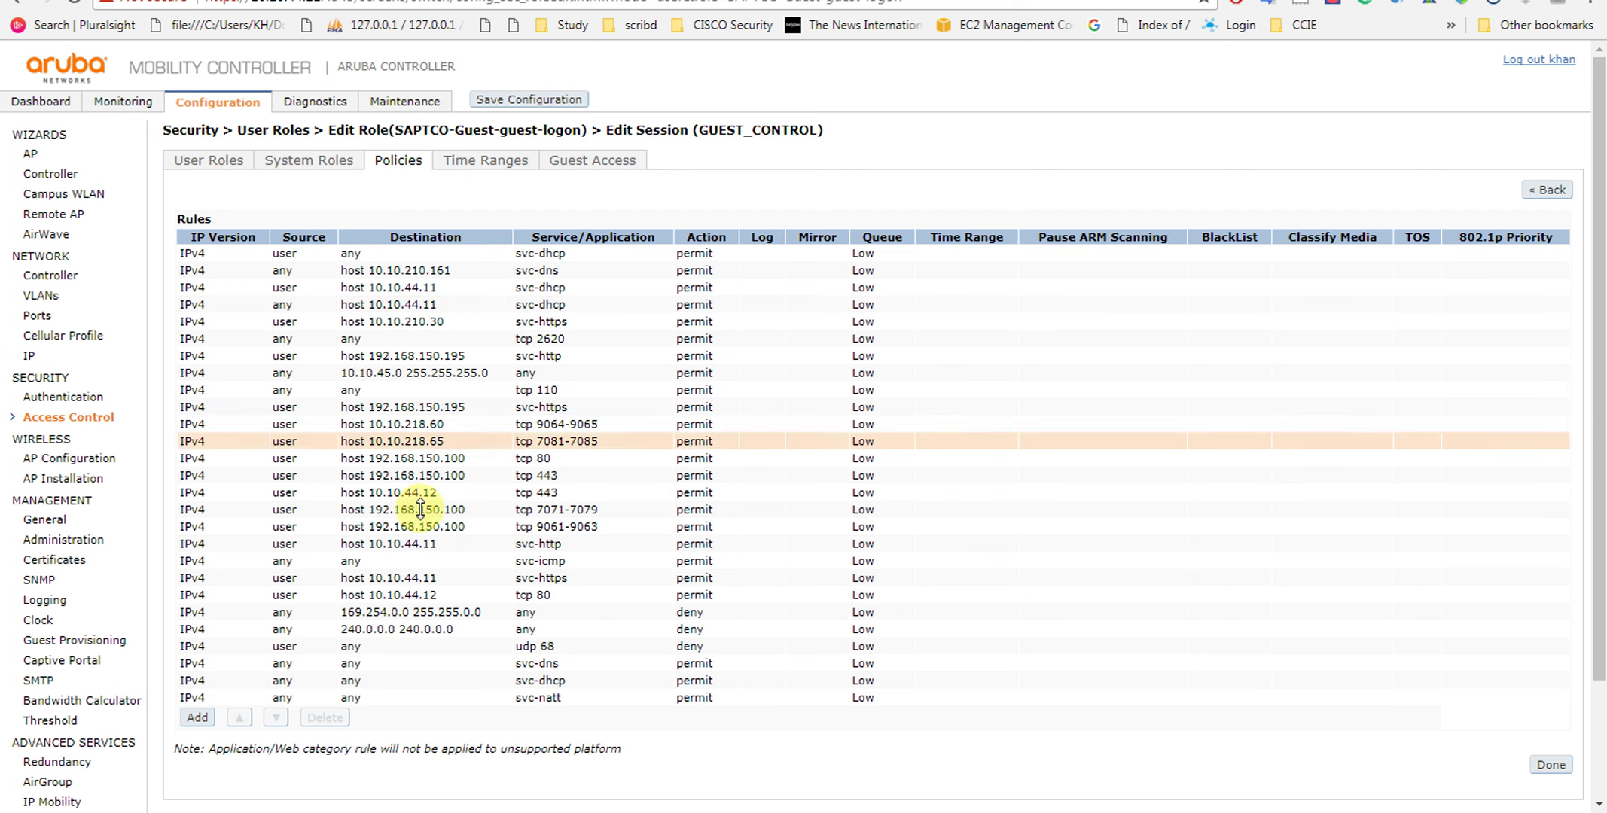
Return to the user roles list, reopen the SAPTCO-Guest-guest-logon role and review the rules of its GUEST_CONTROL policy
left_click(1548, 190)
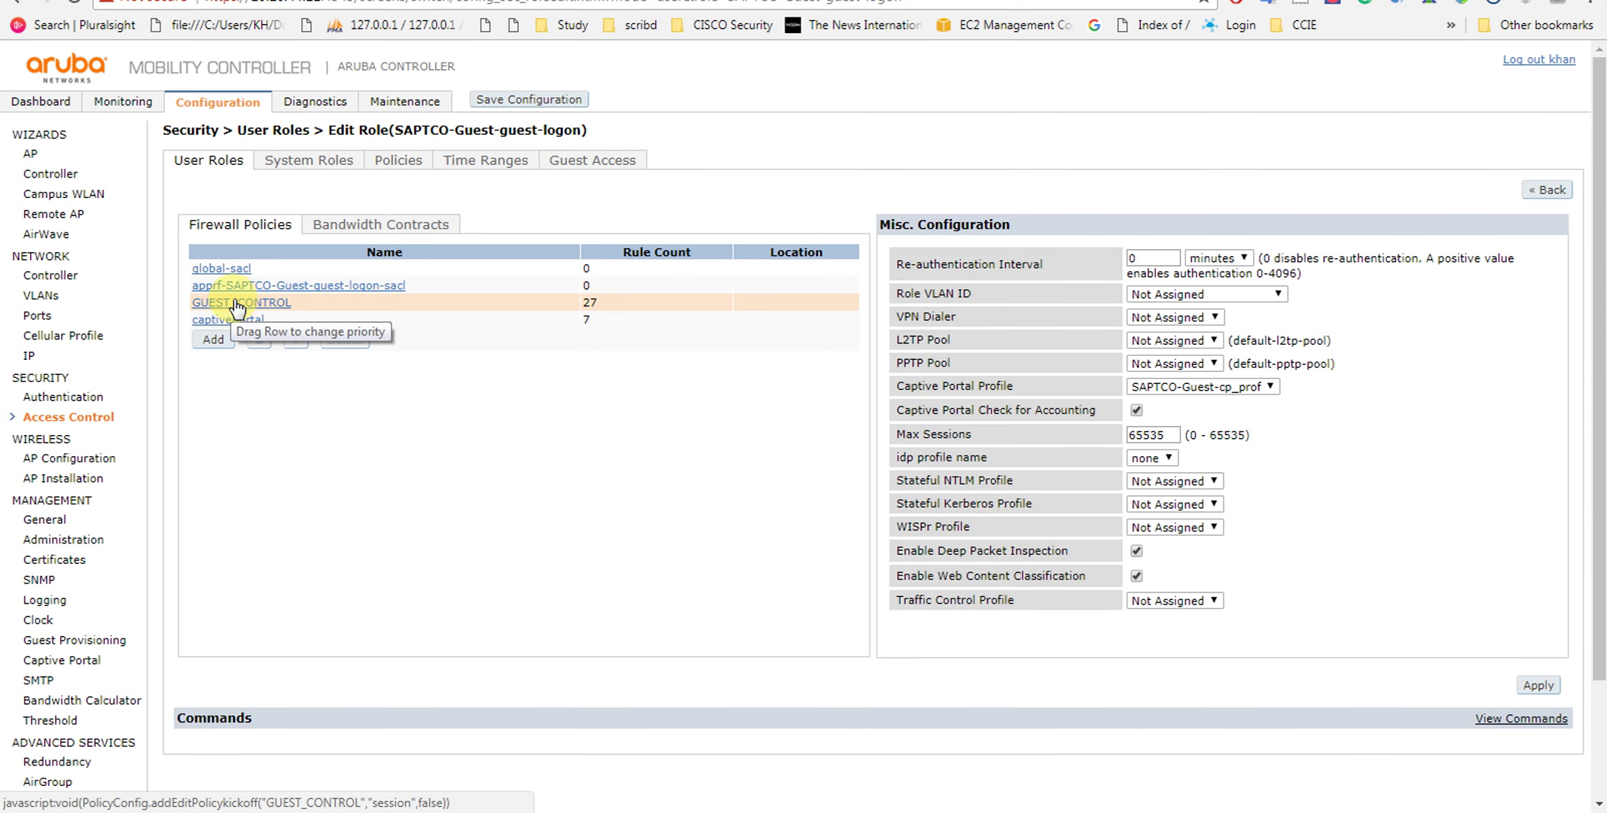
left_click(1566, 200)
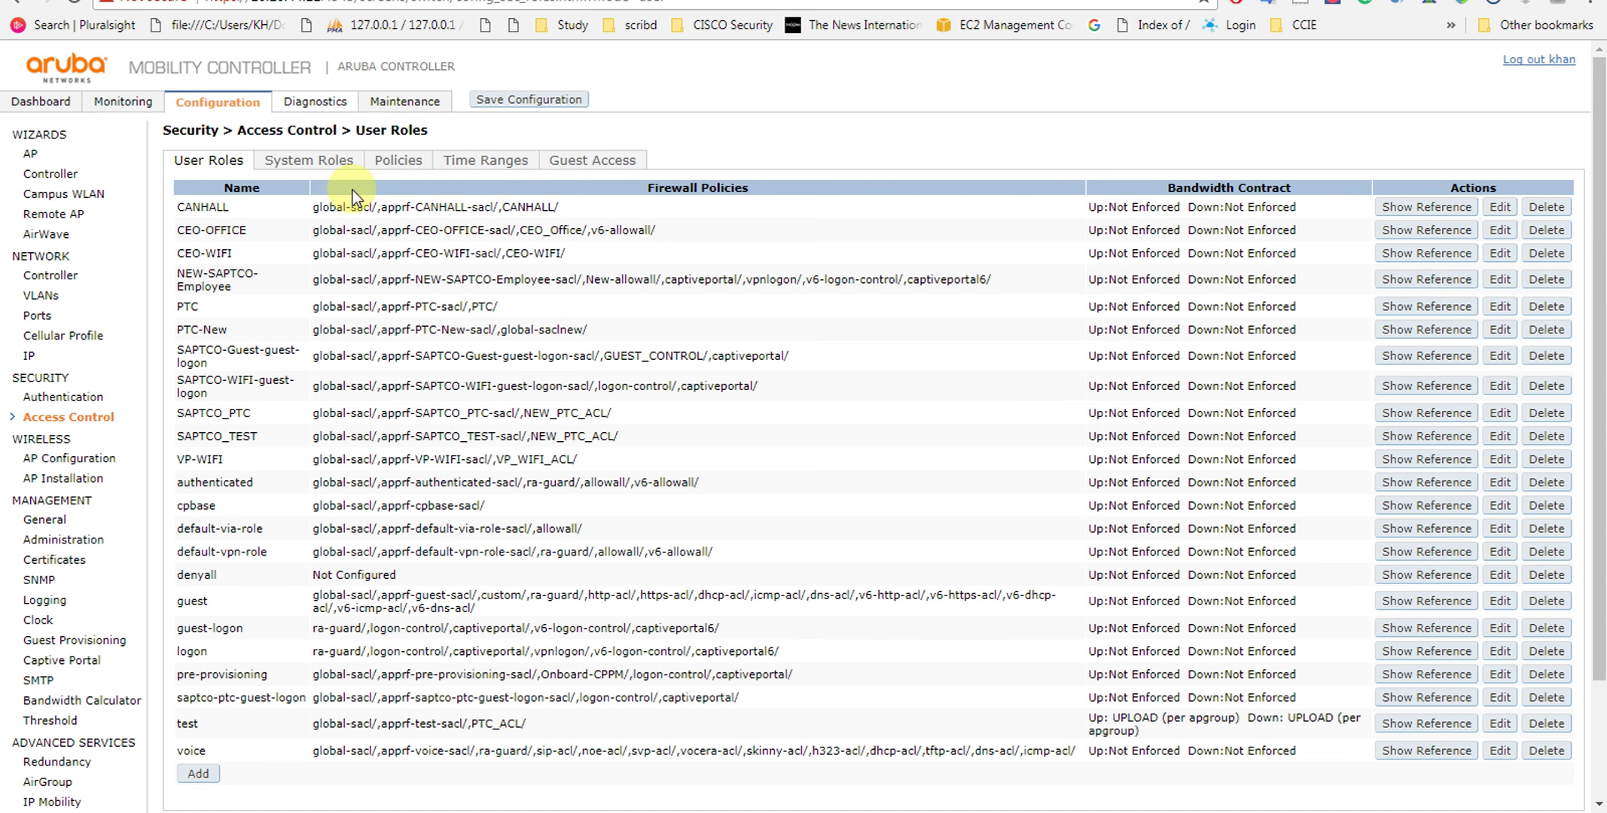
left_click(1496, 358)
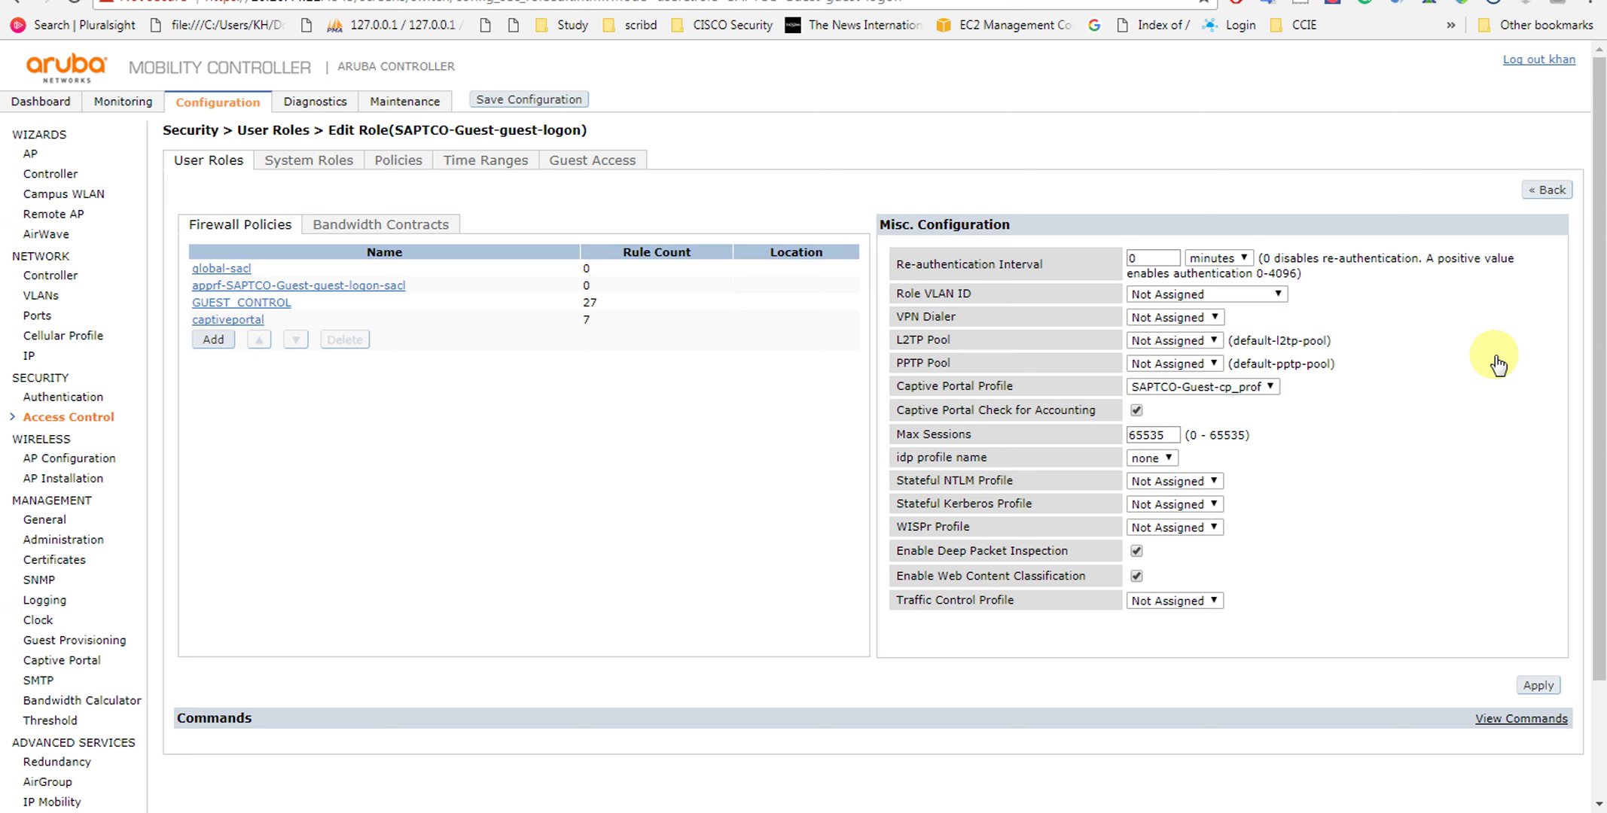
left_click(238, 304)
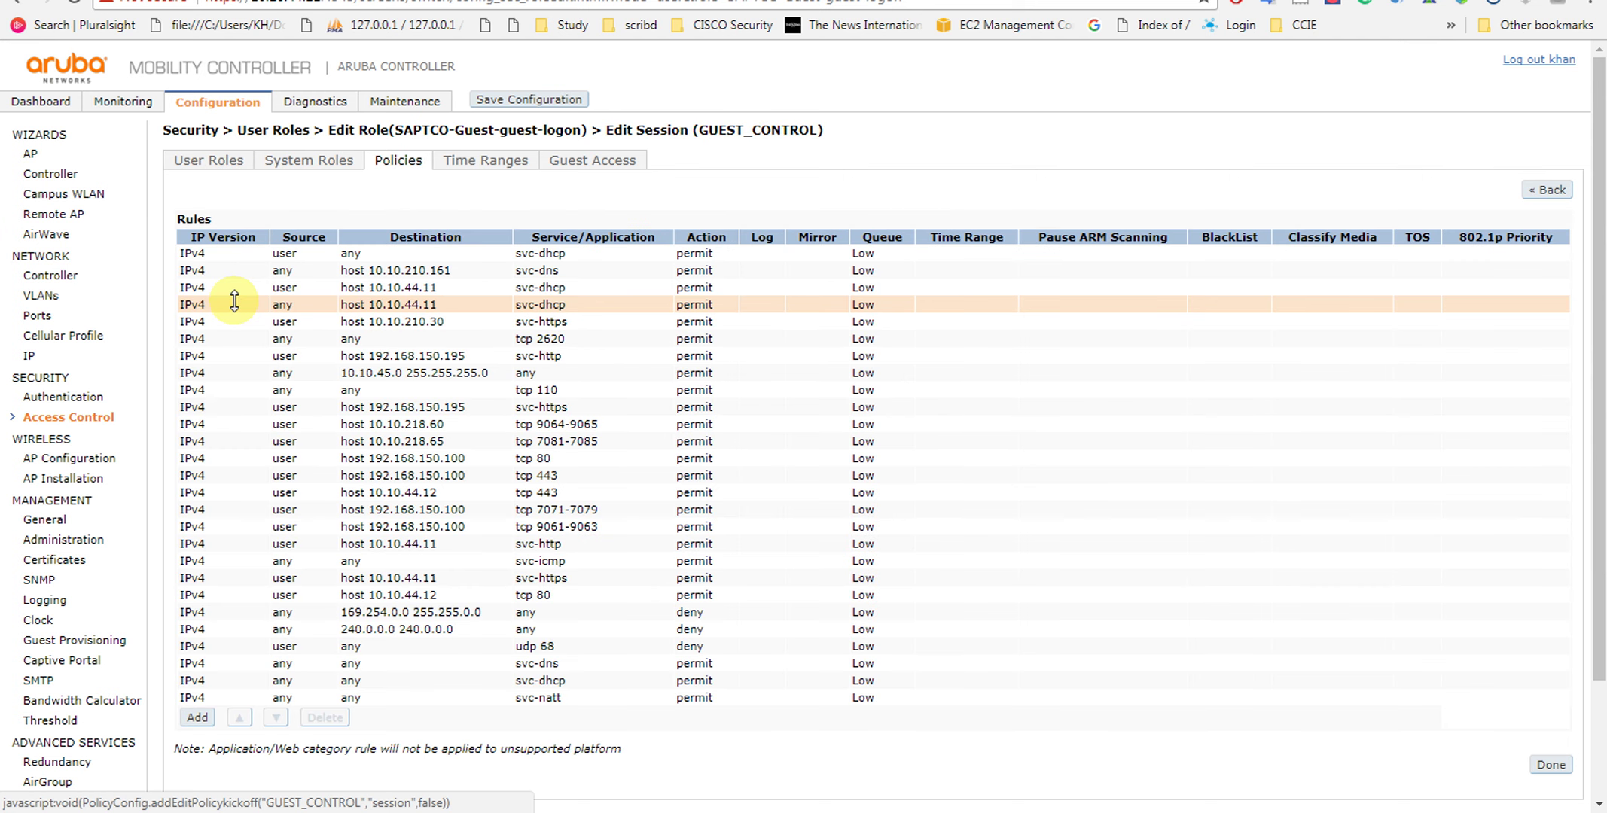
scroll(362, 399, "down", 1)
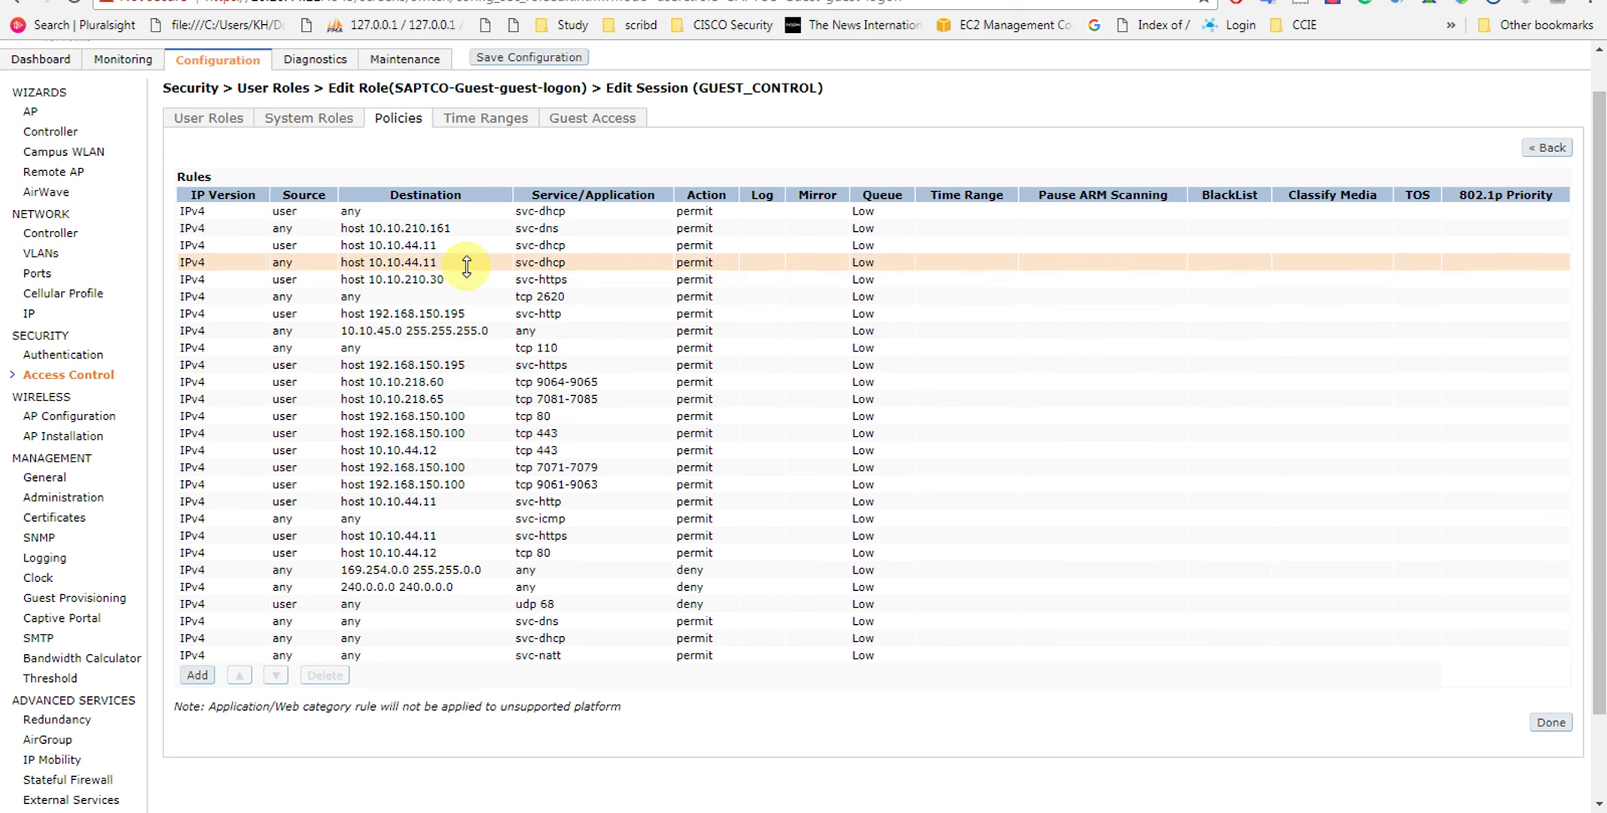
left_click(1566, 150)
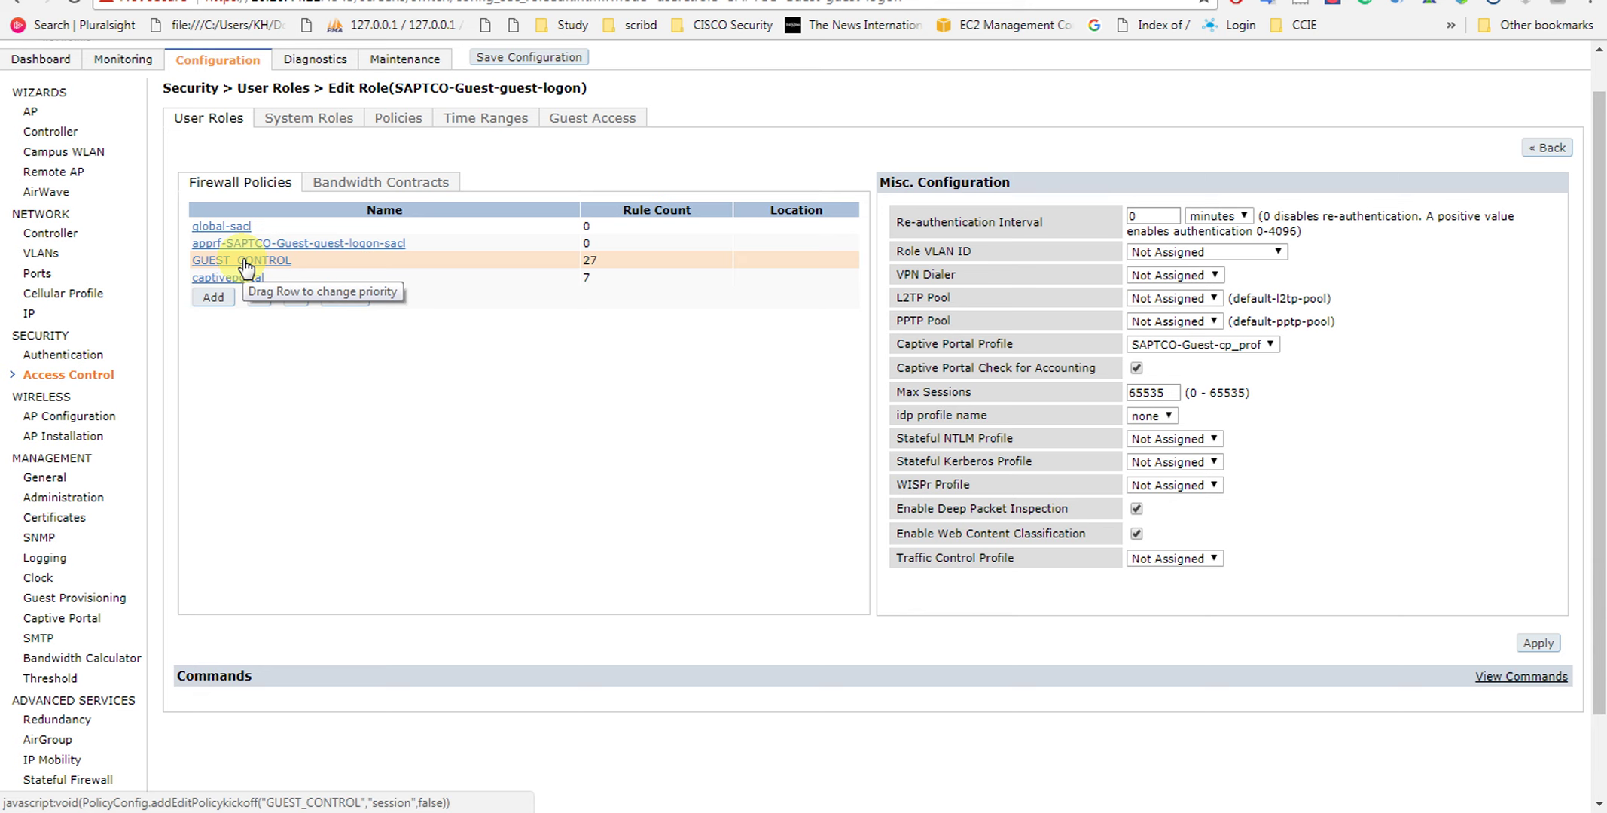
Review the rules of the captiveportal policy in the SAPTCO-Guest-guest-logon role and return to the role
left_click(222, 278)
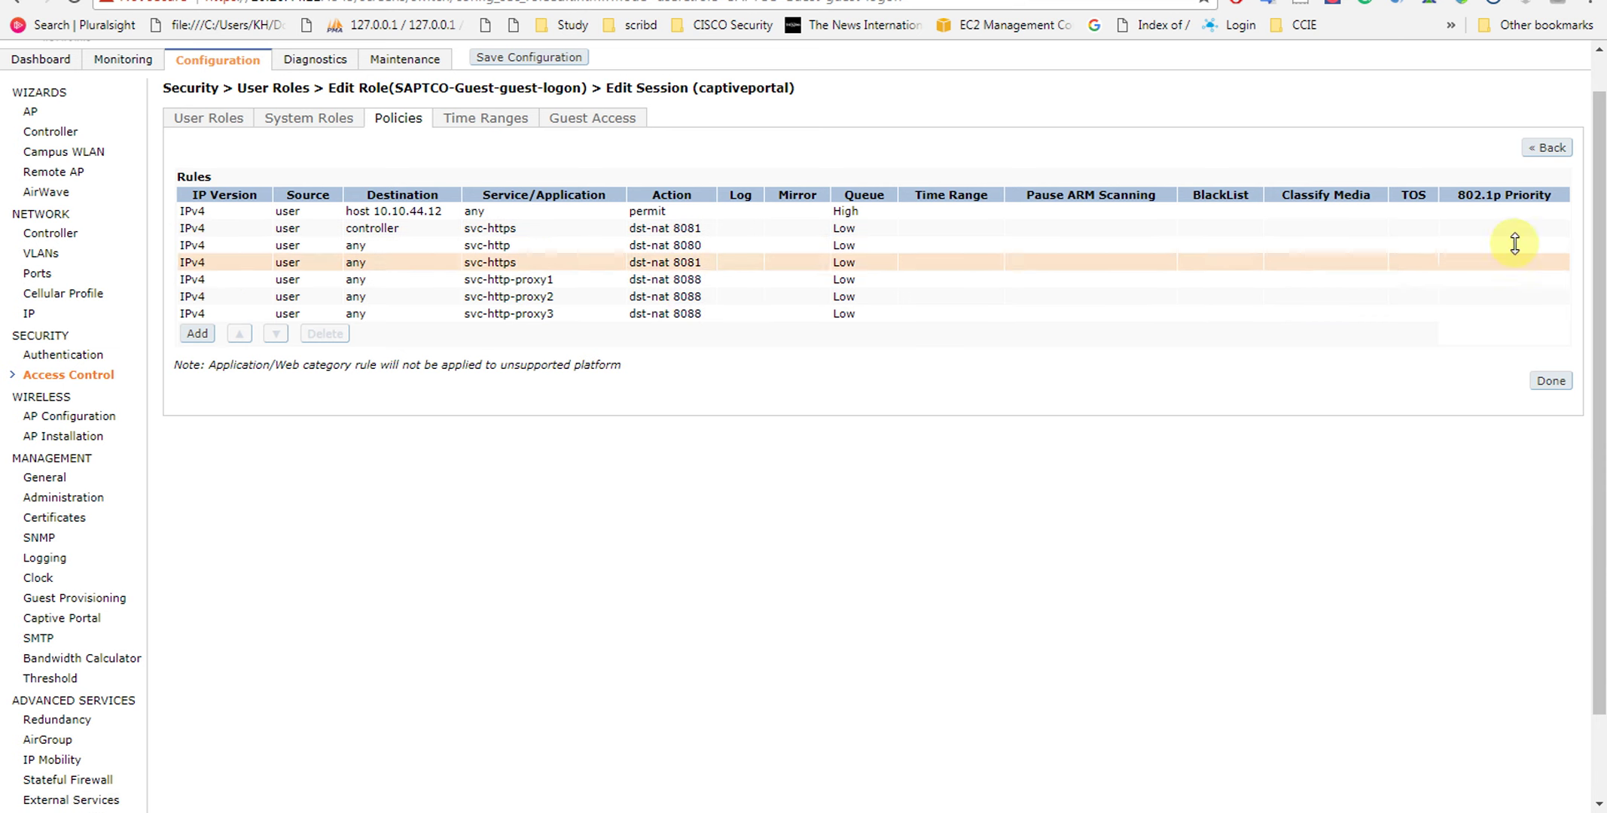
left_click(1550, 150)
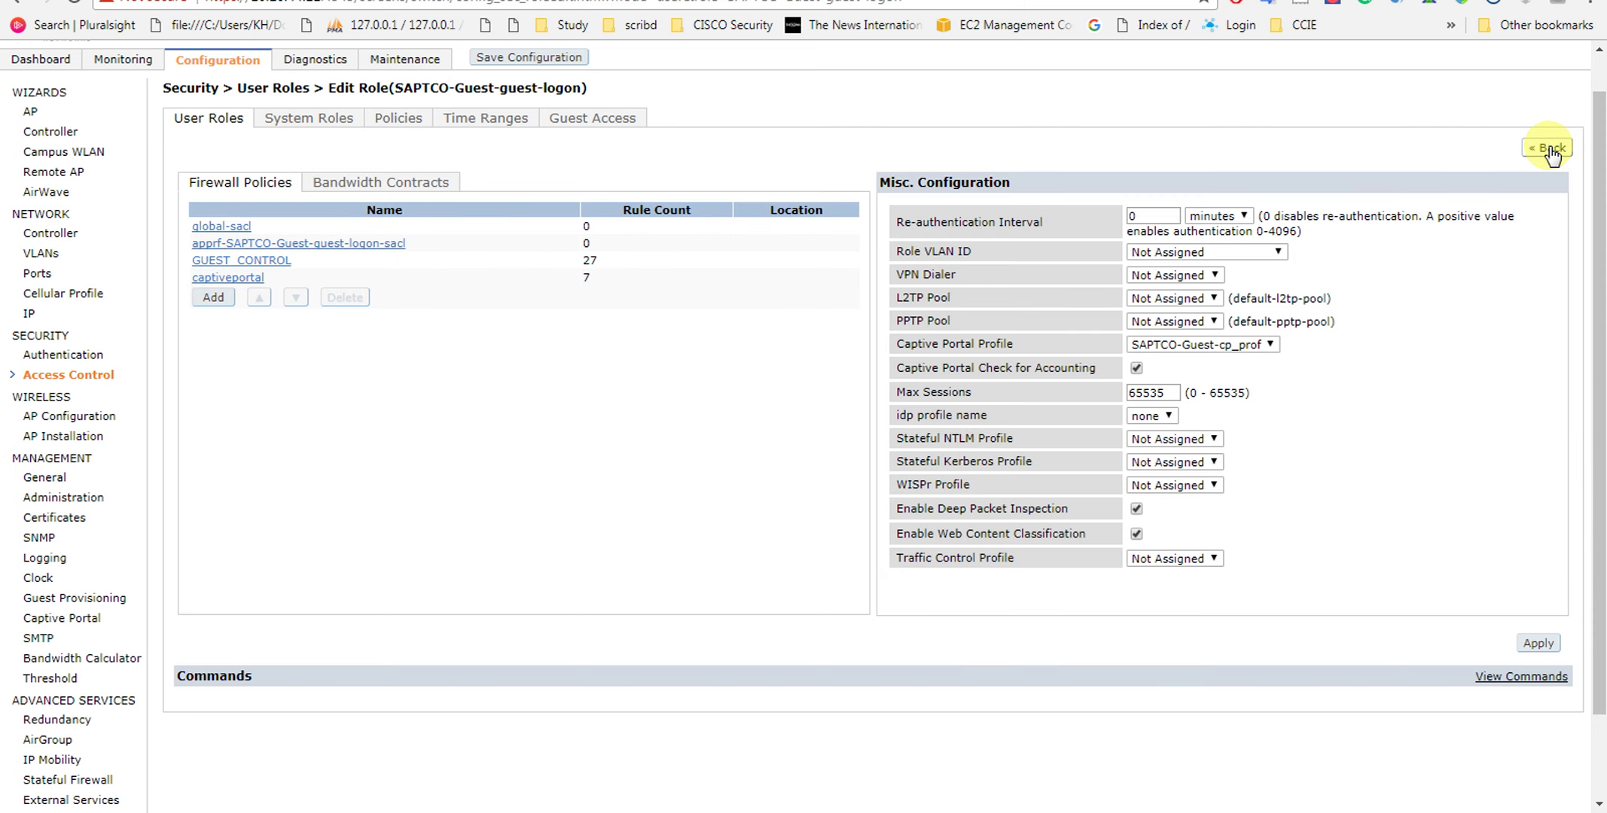
left_click(238, 280)
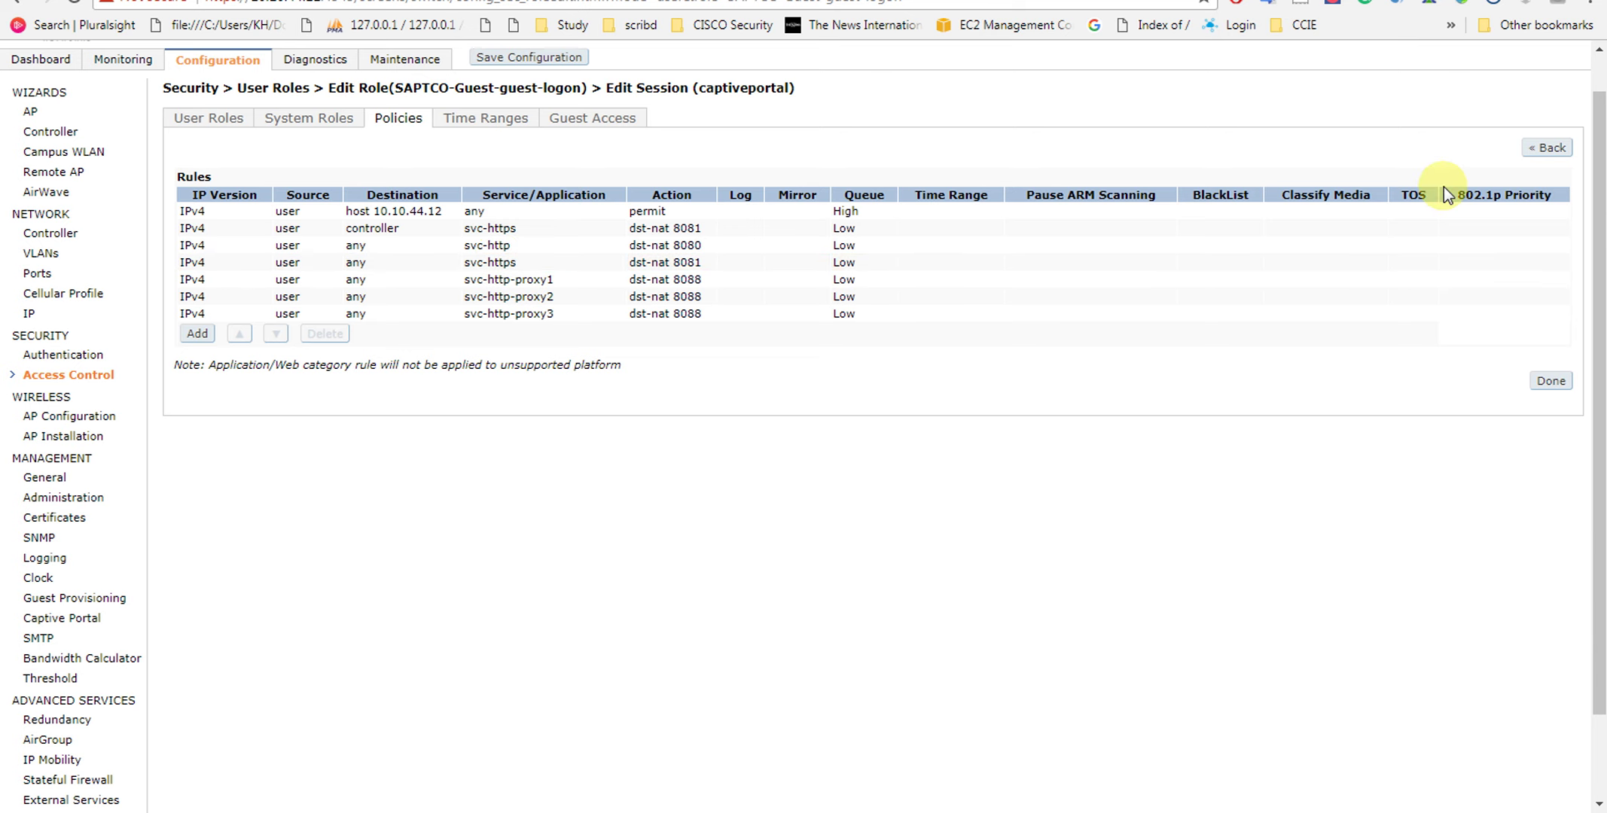
left_click(1547, 149)
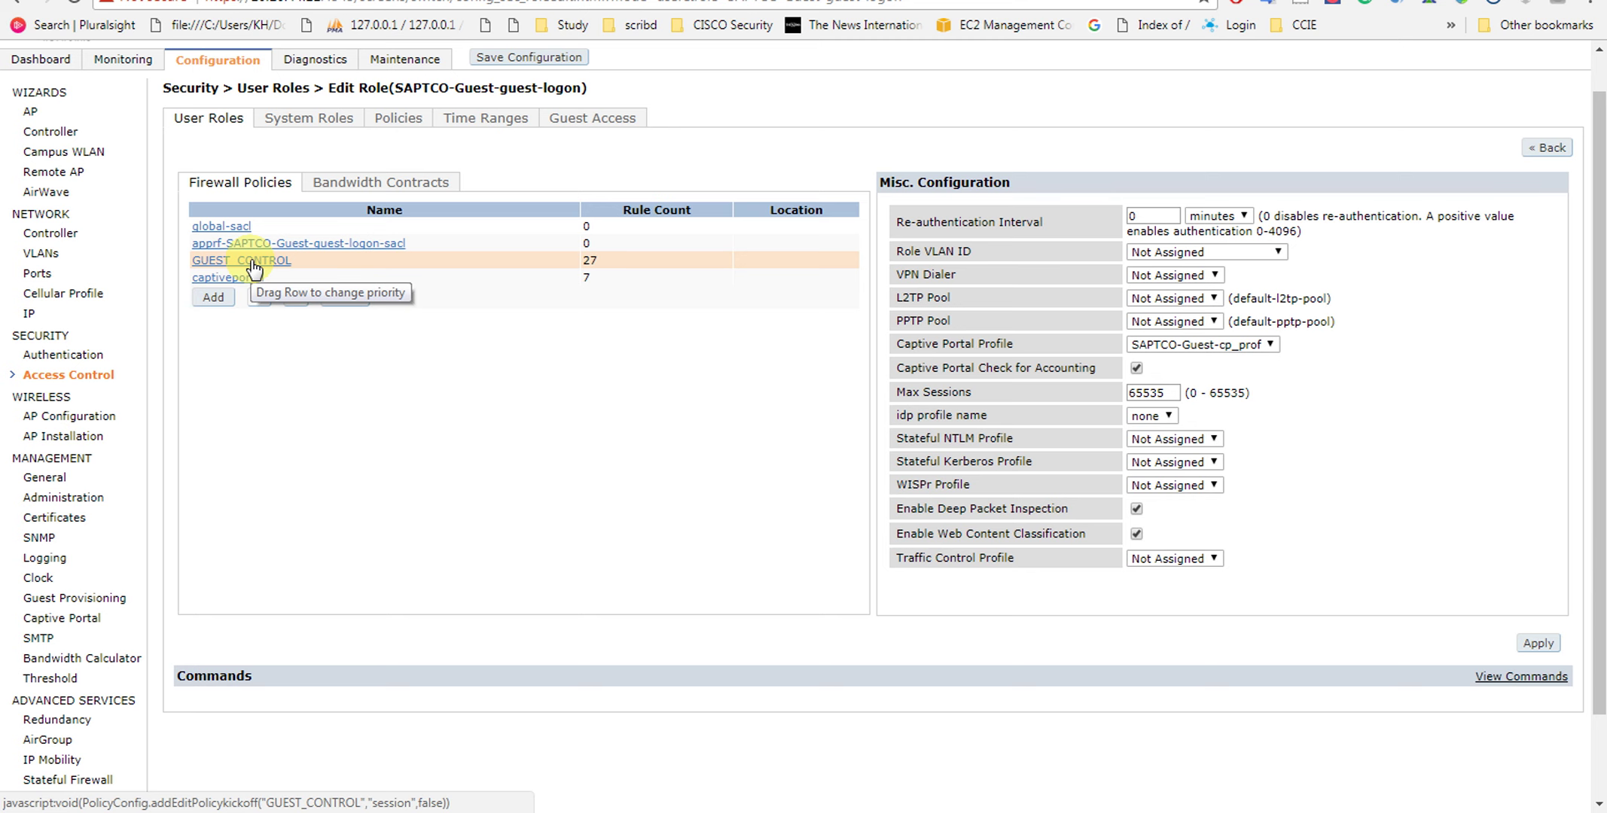
Inspect the 240.0.0.0, host 10.10.210.30 and 10.10.45.0 rules in the GUEST_CONTROL policy and return to the user roles list
left_click(252, 261)
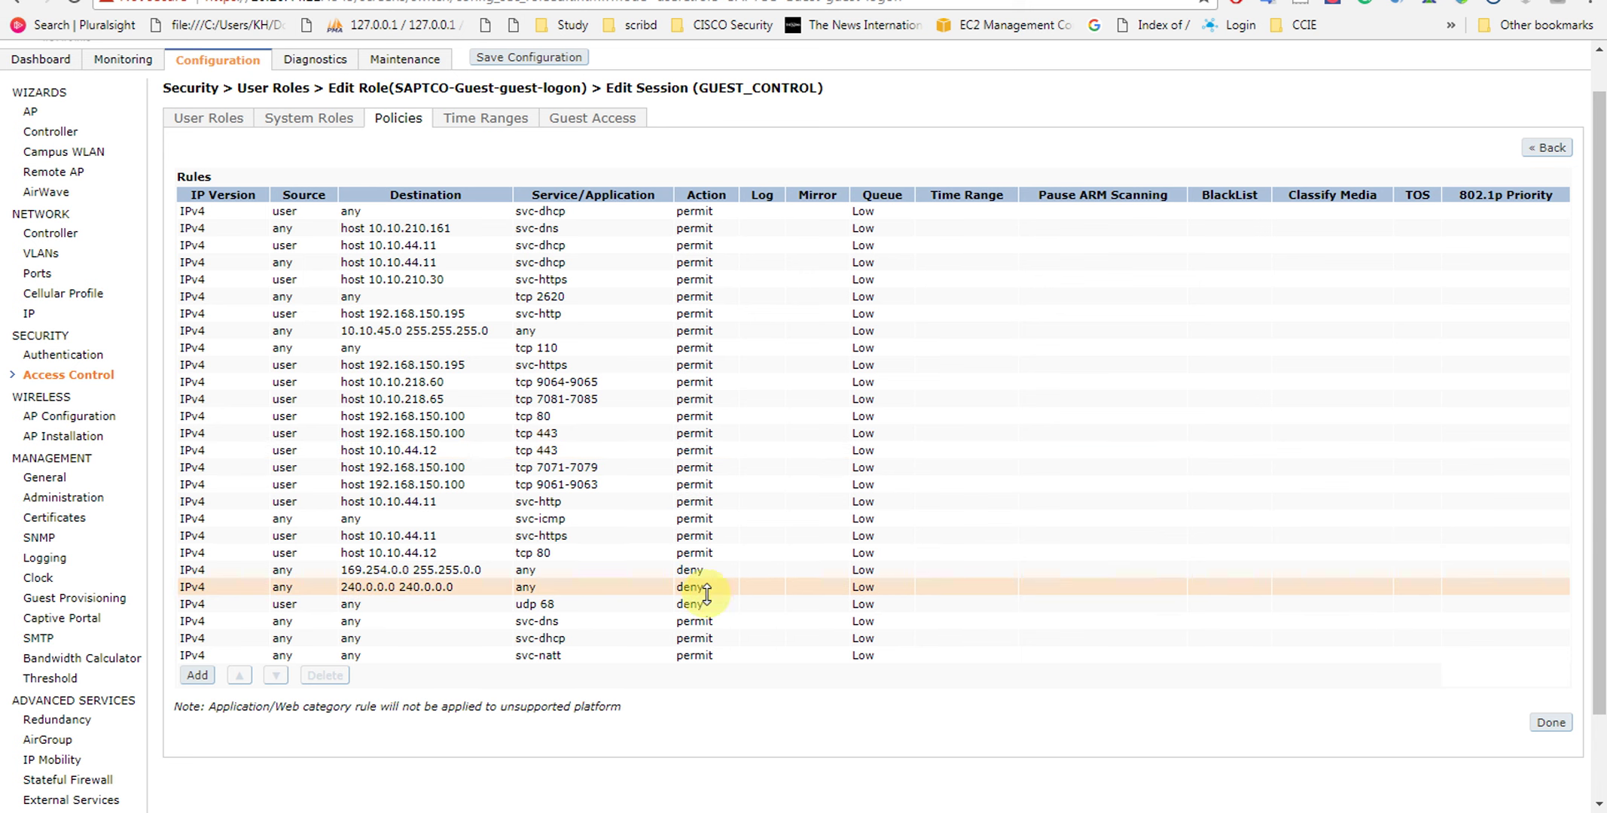
left_click(674, 586)
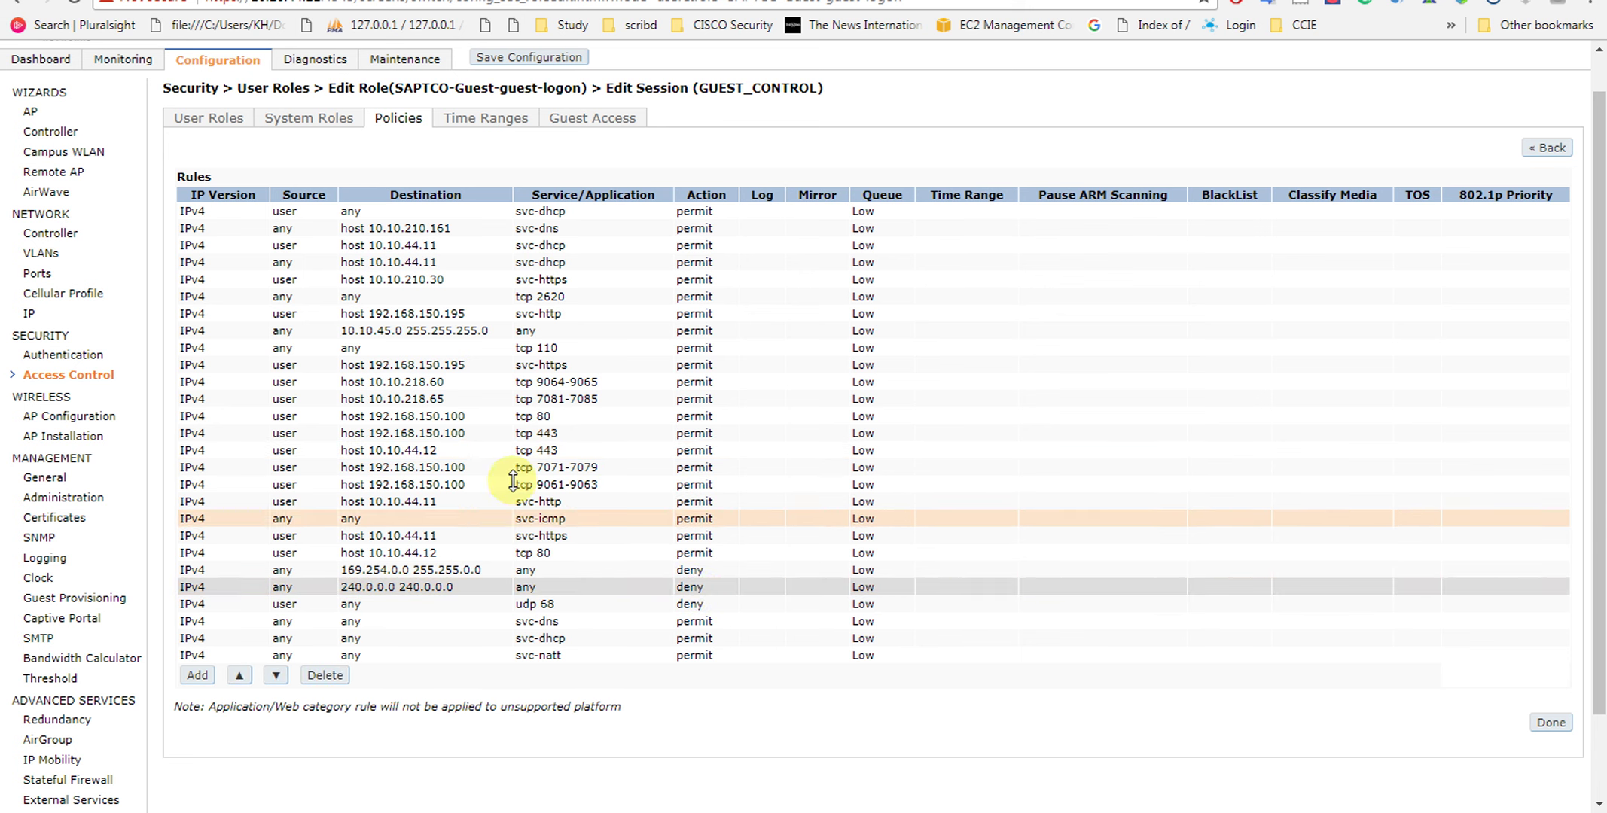
left_click(437, 280)
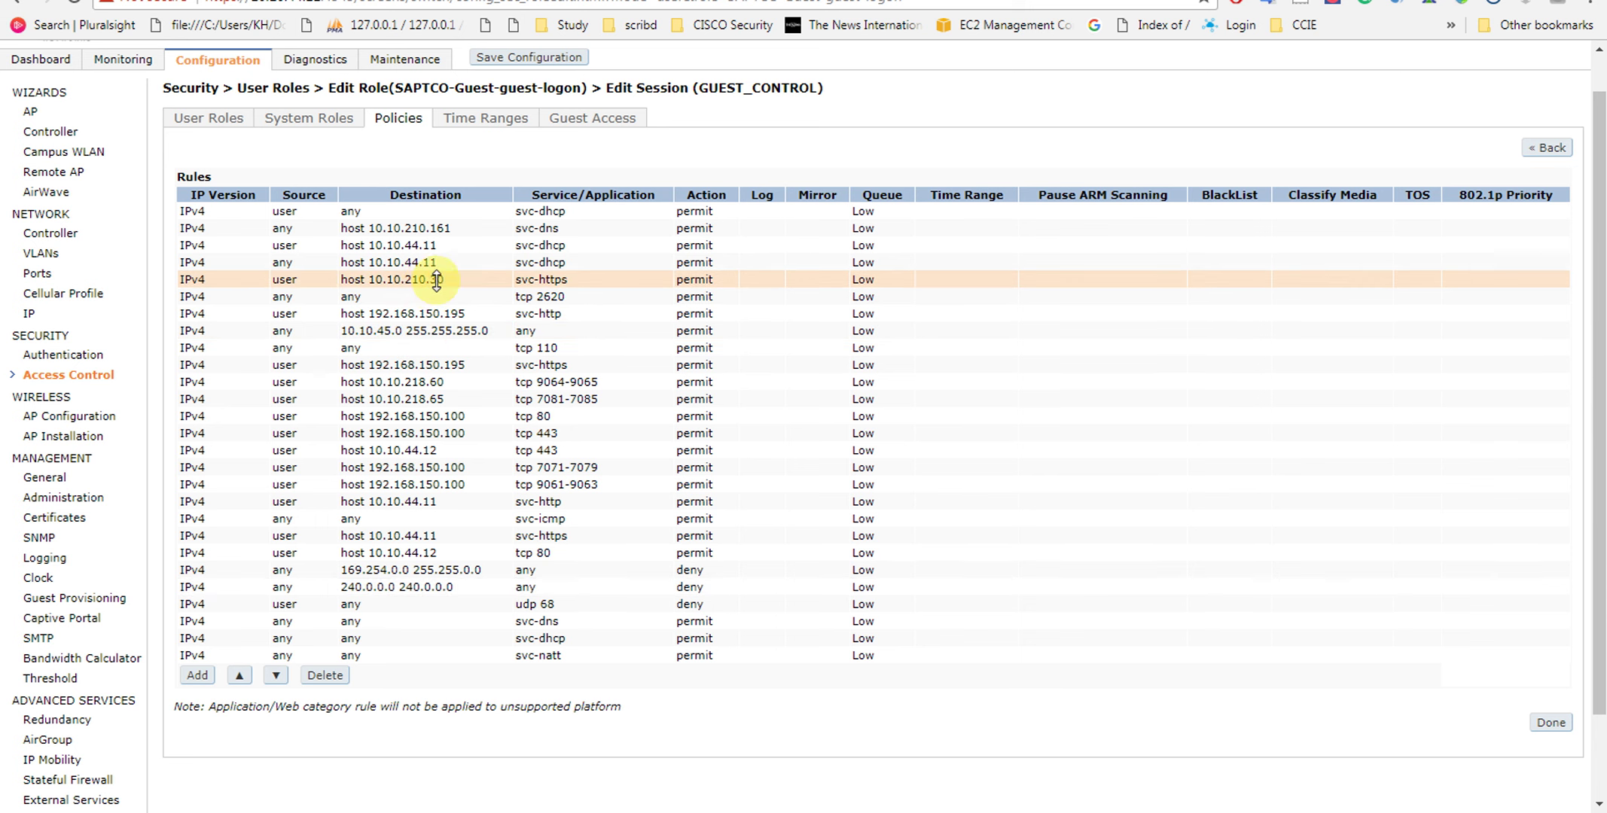
left_click(427, 333)
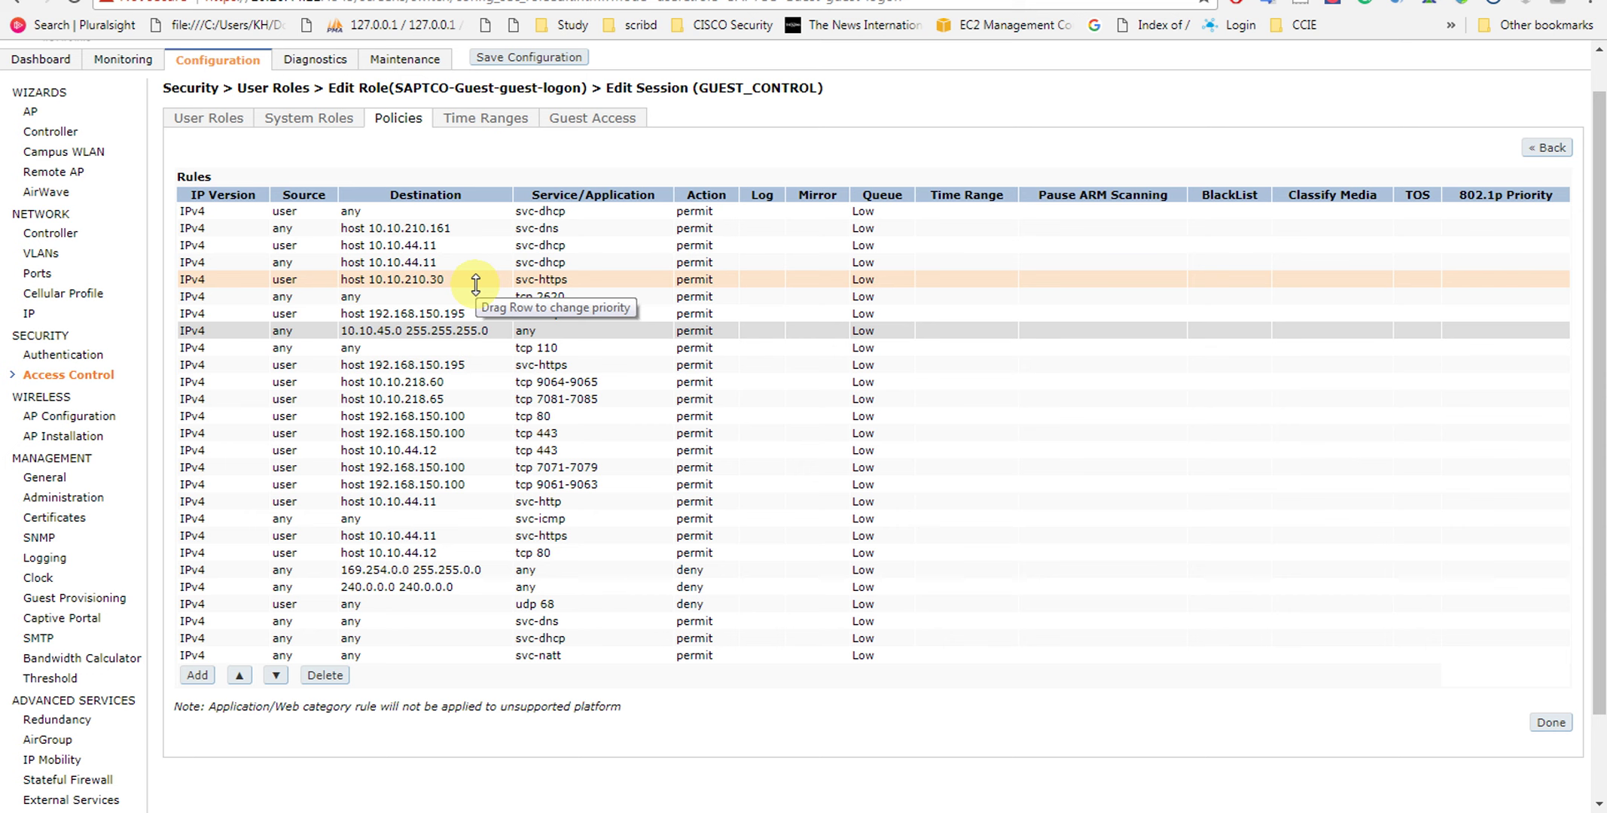
left_click(1563, 154)
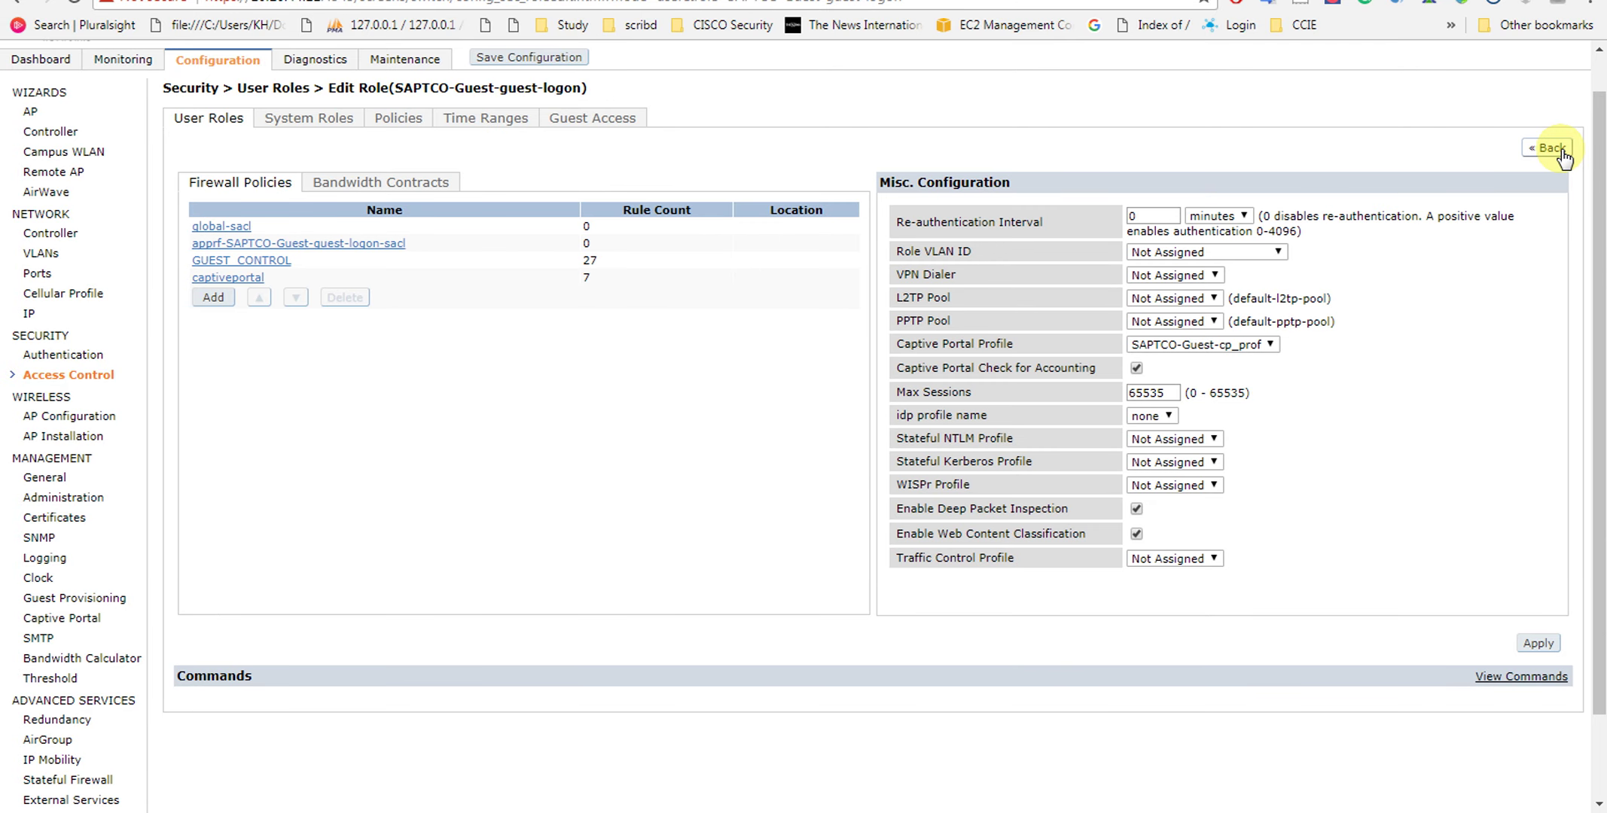
left_click(1563, 155)
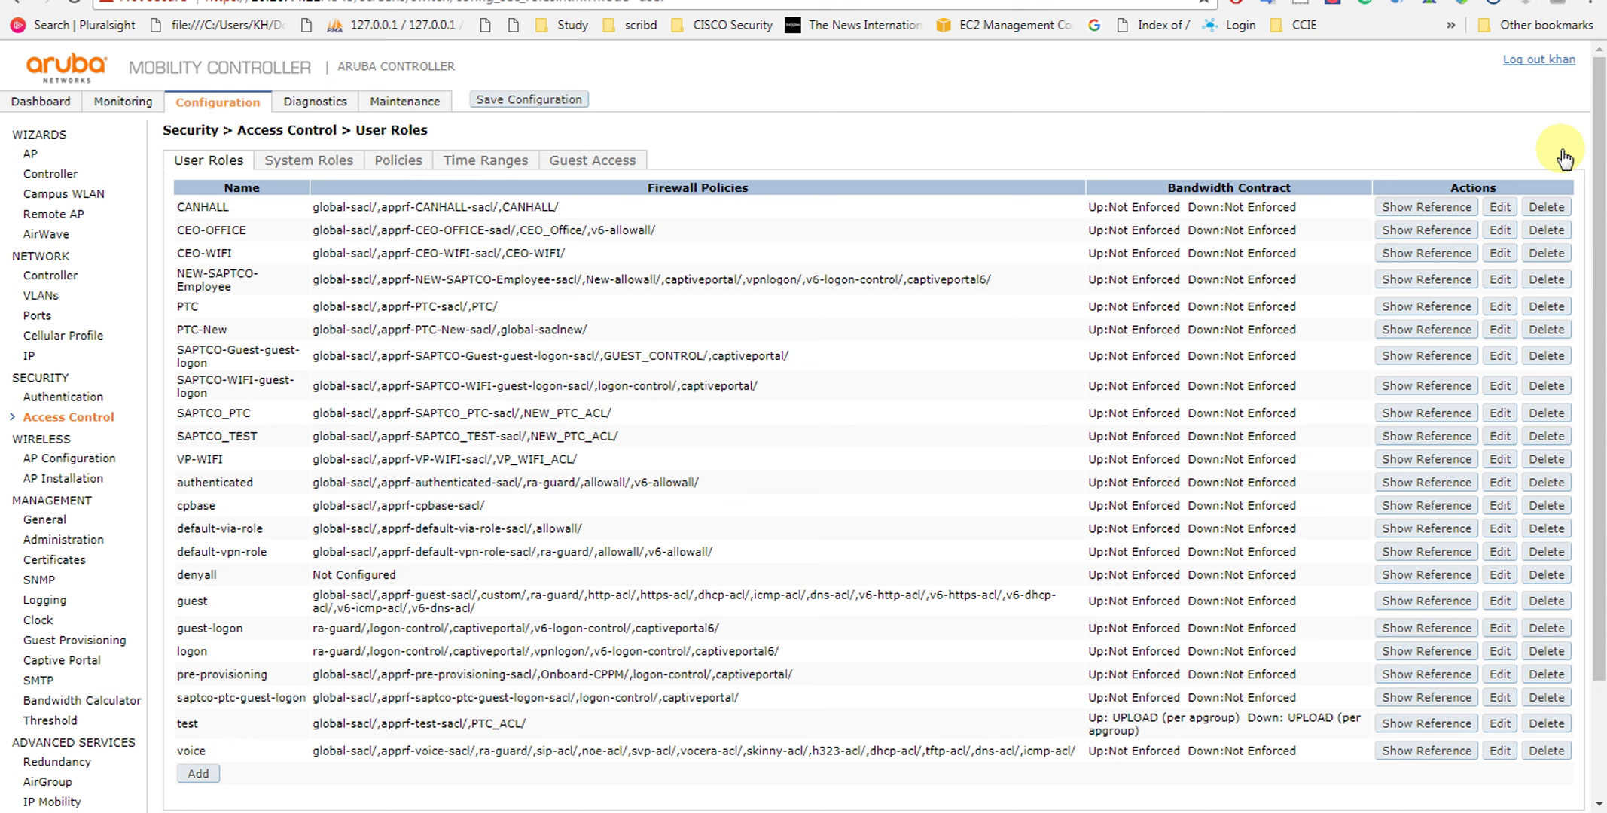
Review the rules of the CANHALL policy in the CANHALL user role and return to the user roles list
left_click(1499, 209)
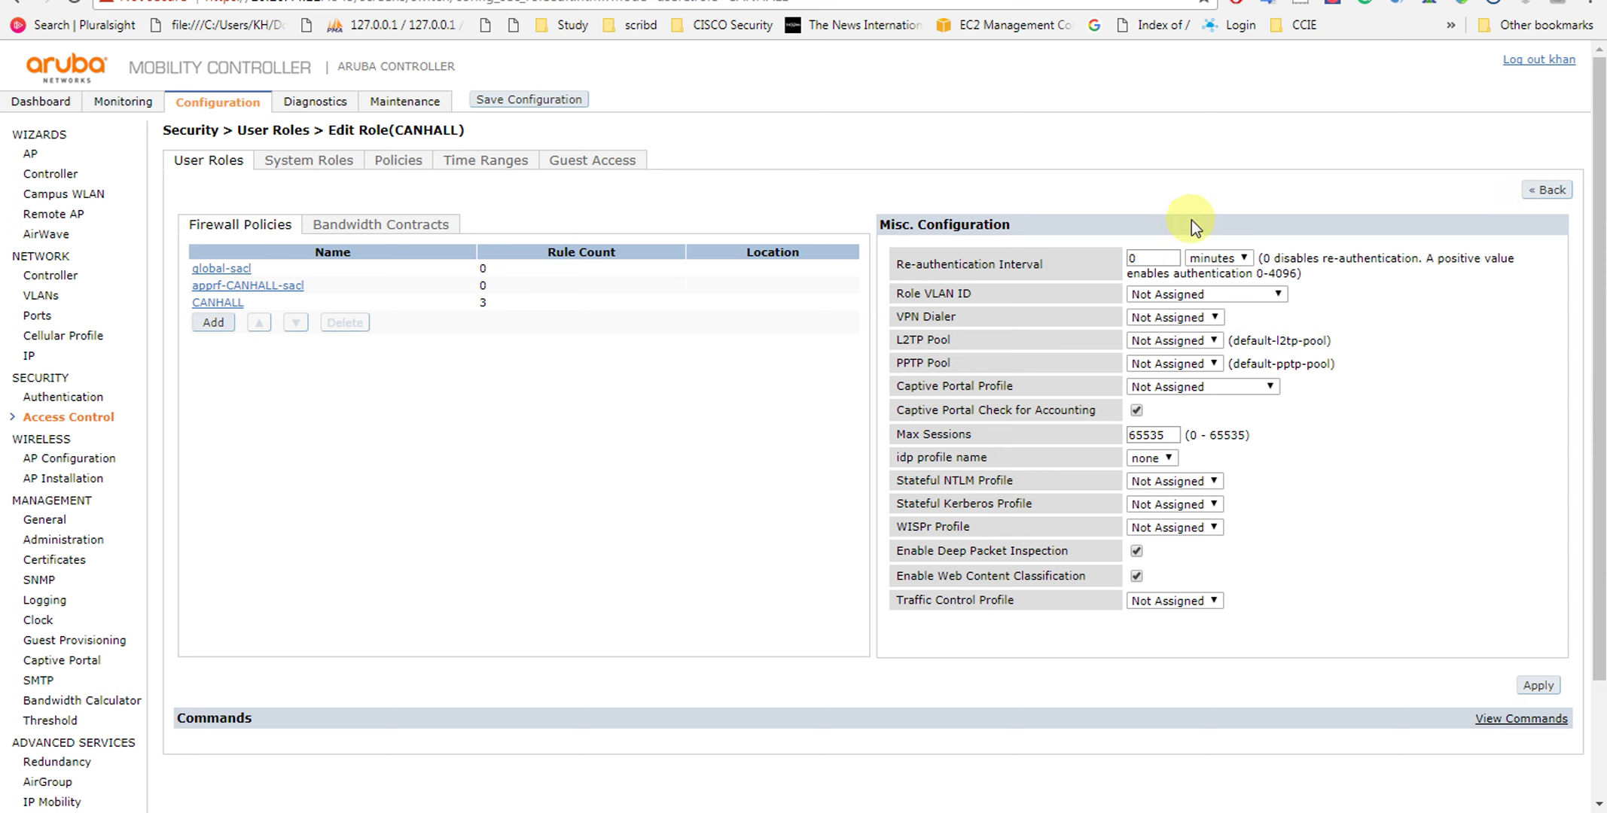
left_click(219, 305)
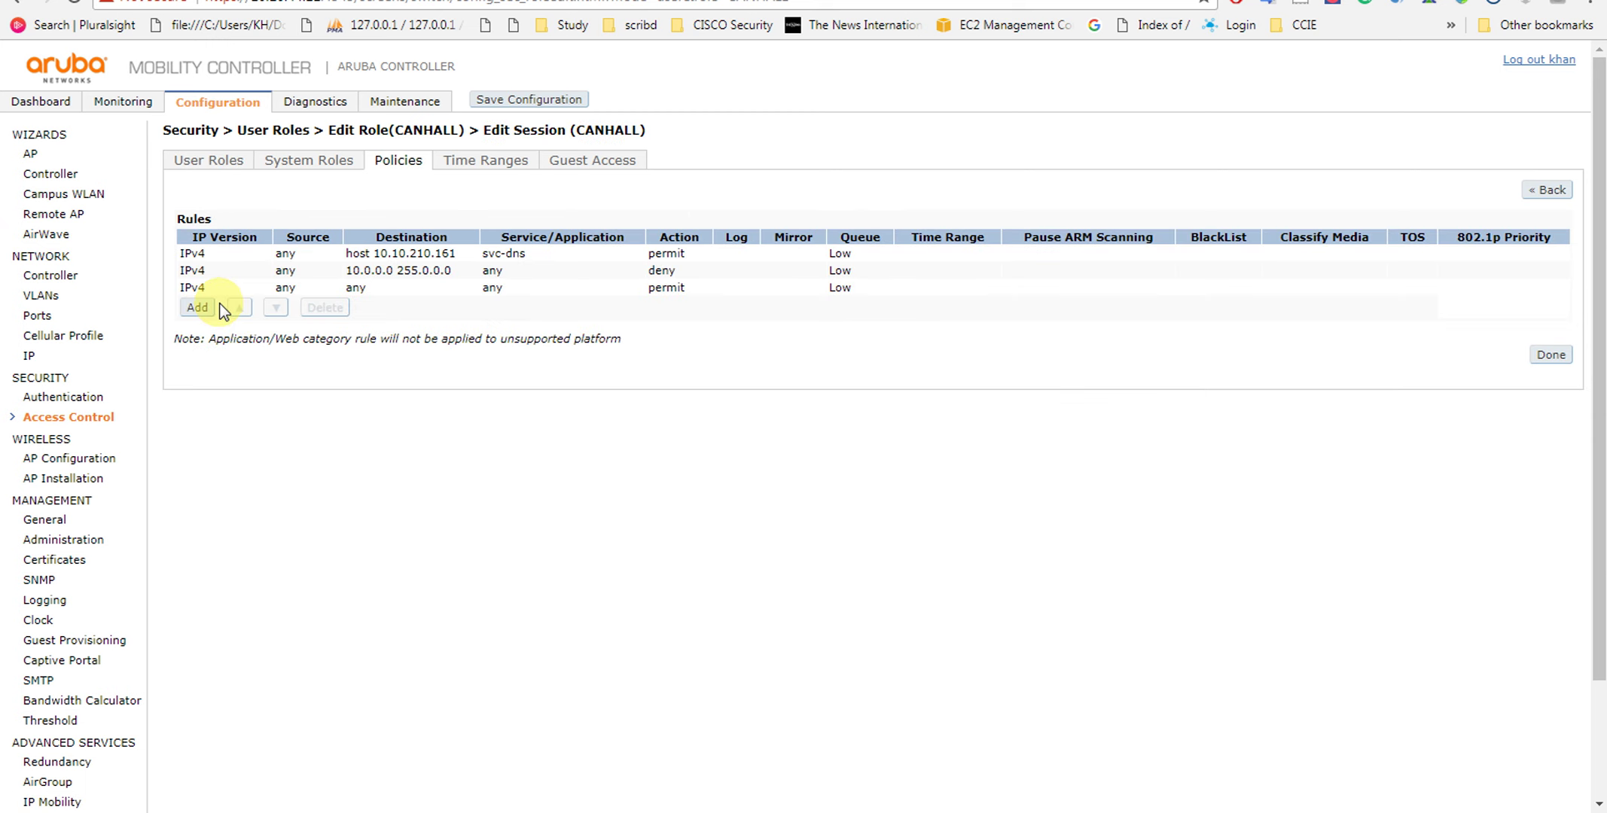
left_click(1544, 192)
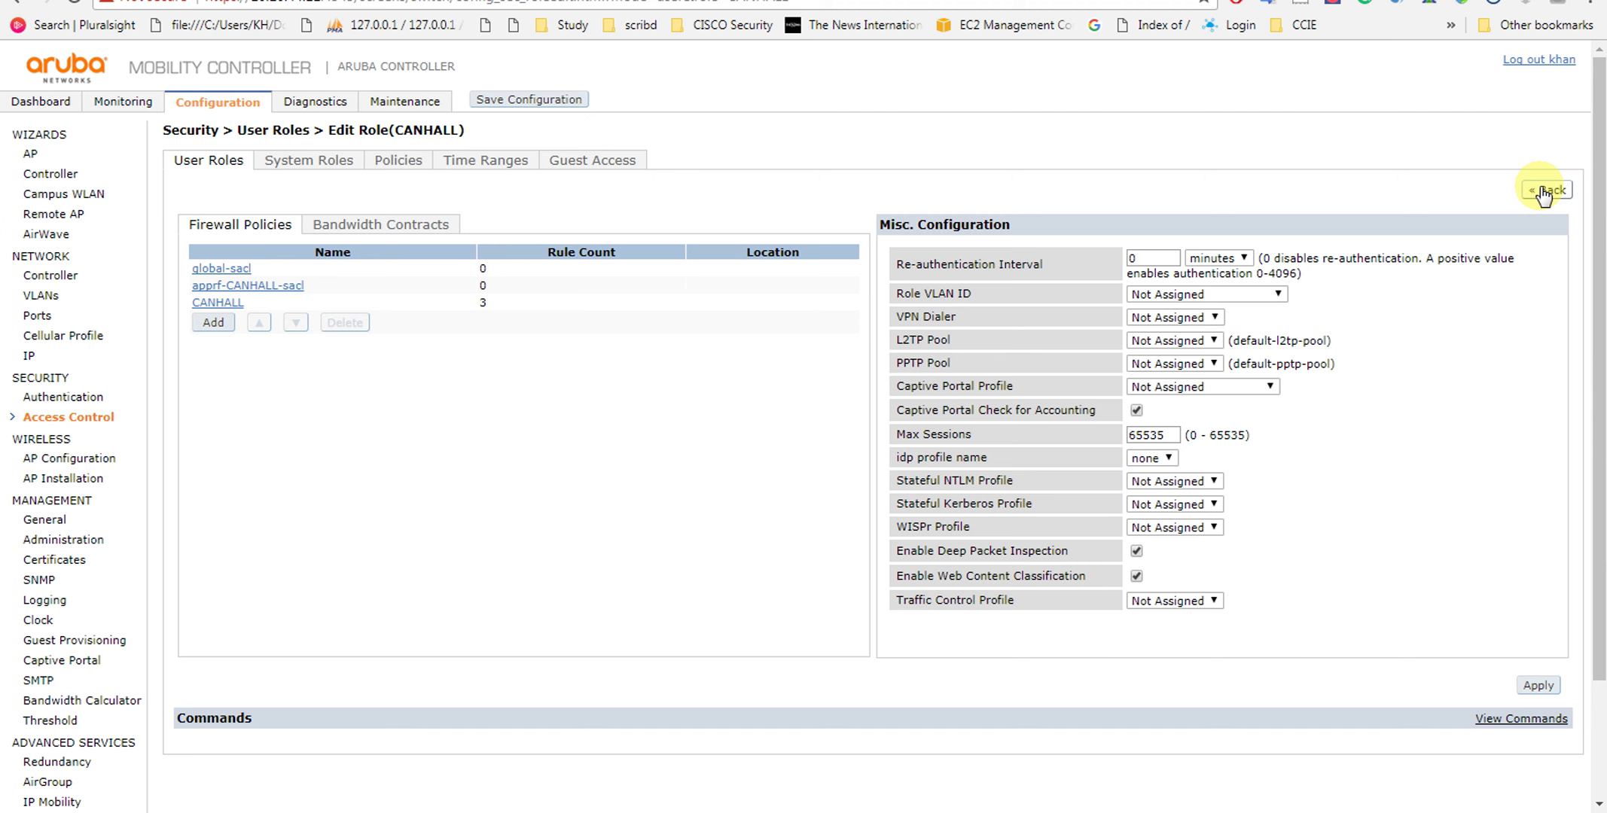
left_click(1543, 192)
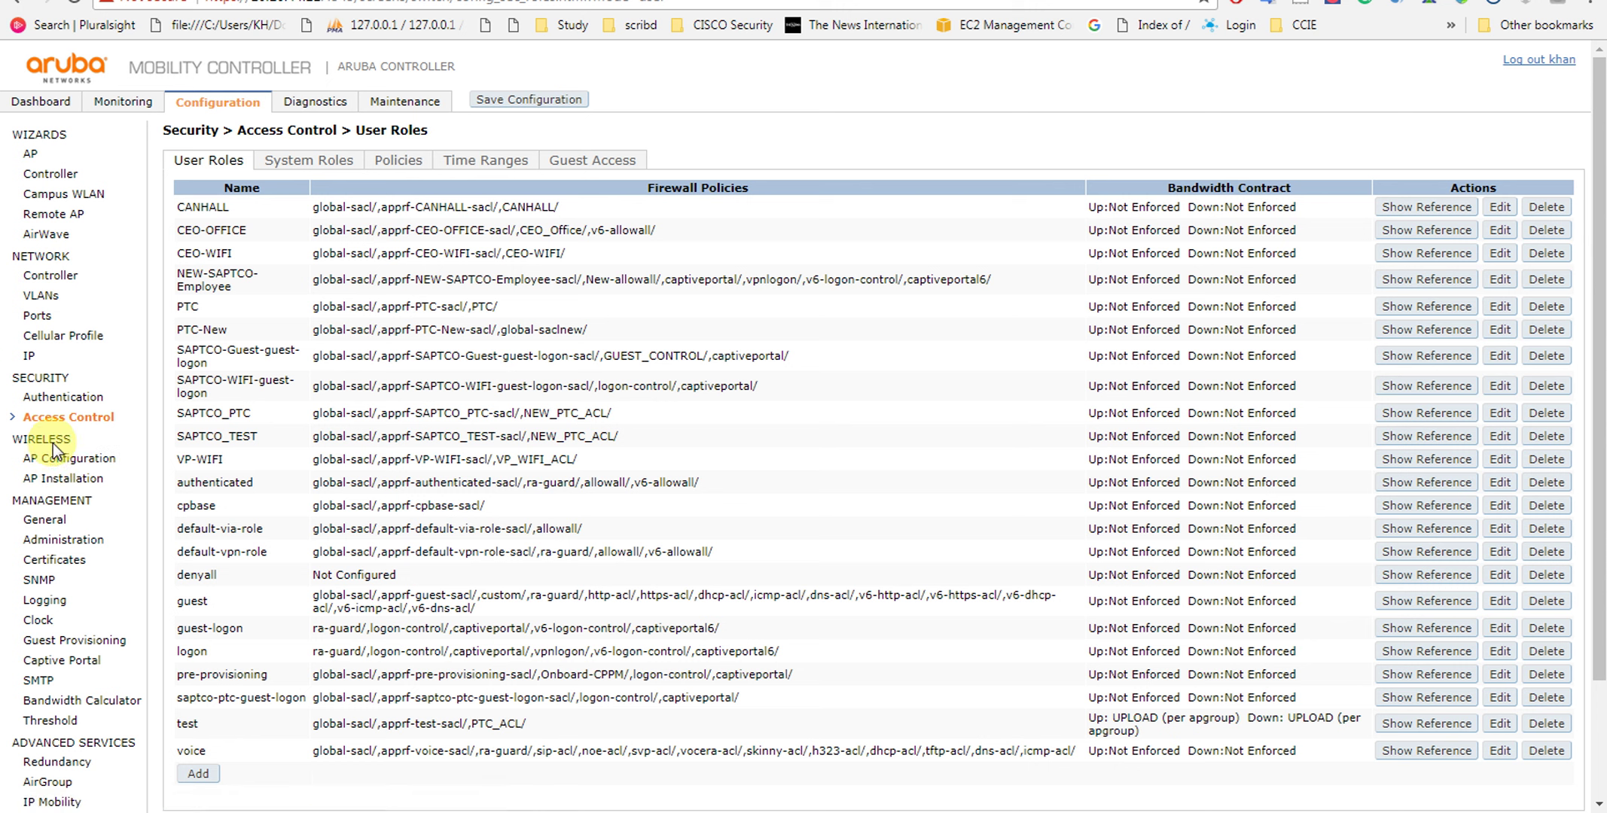
Open CANHALL-aaa_prof among the AAA authentication profiles and examine its initial role, default authentication roles and remaining settings
left_click(66, 397)
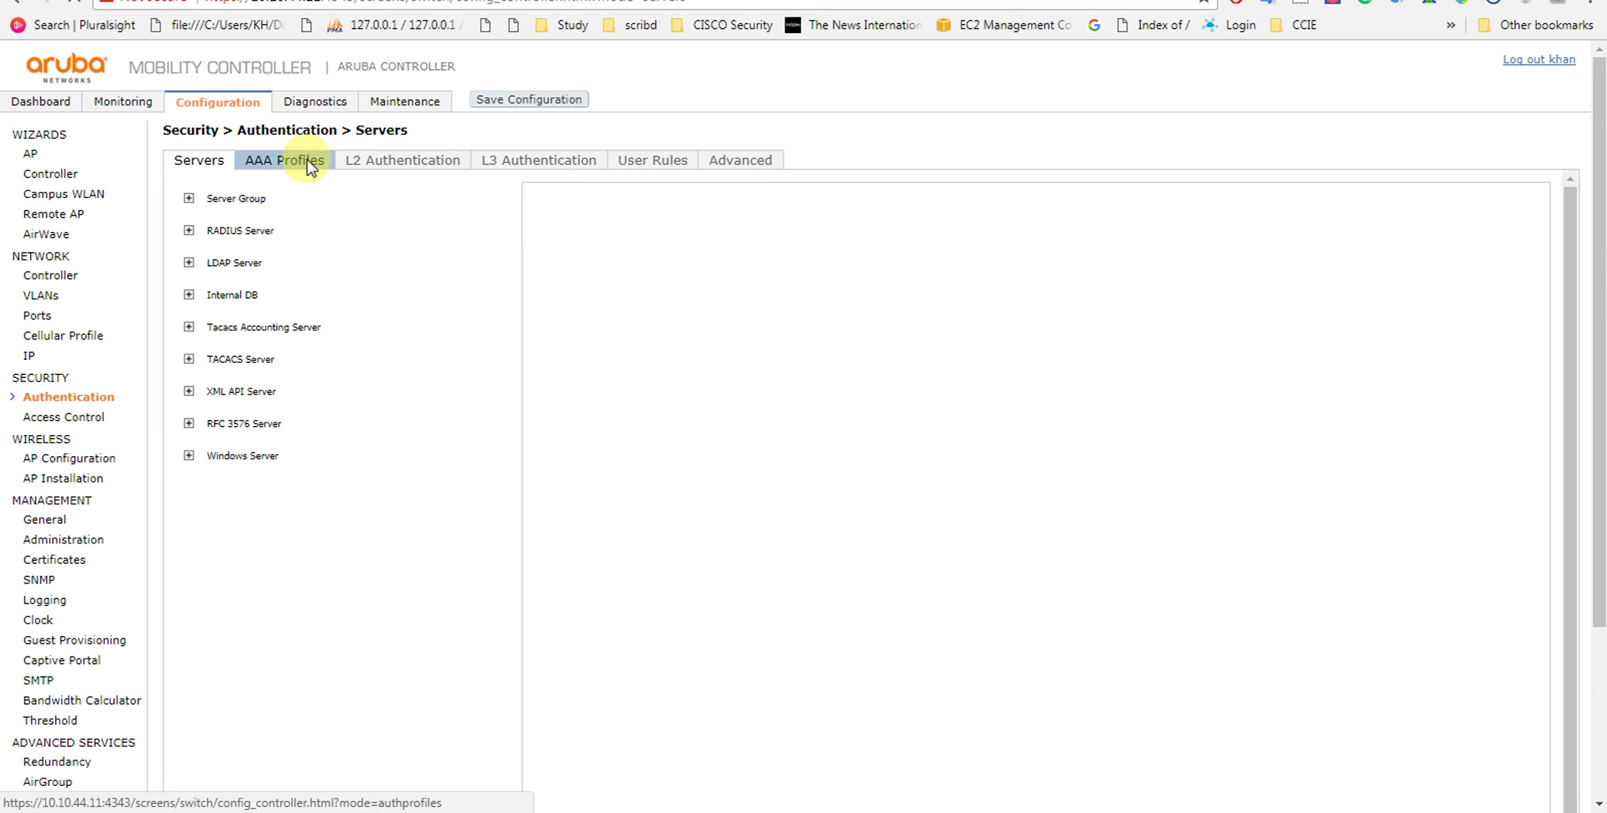
left_click(310, 162)
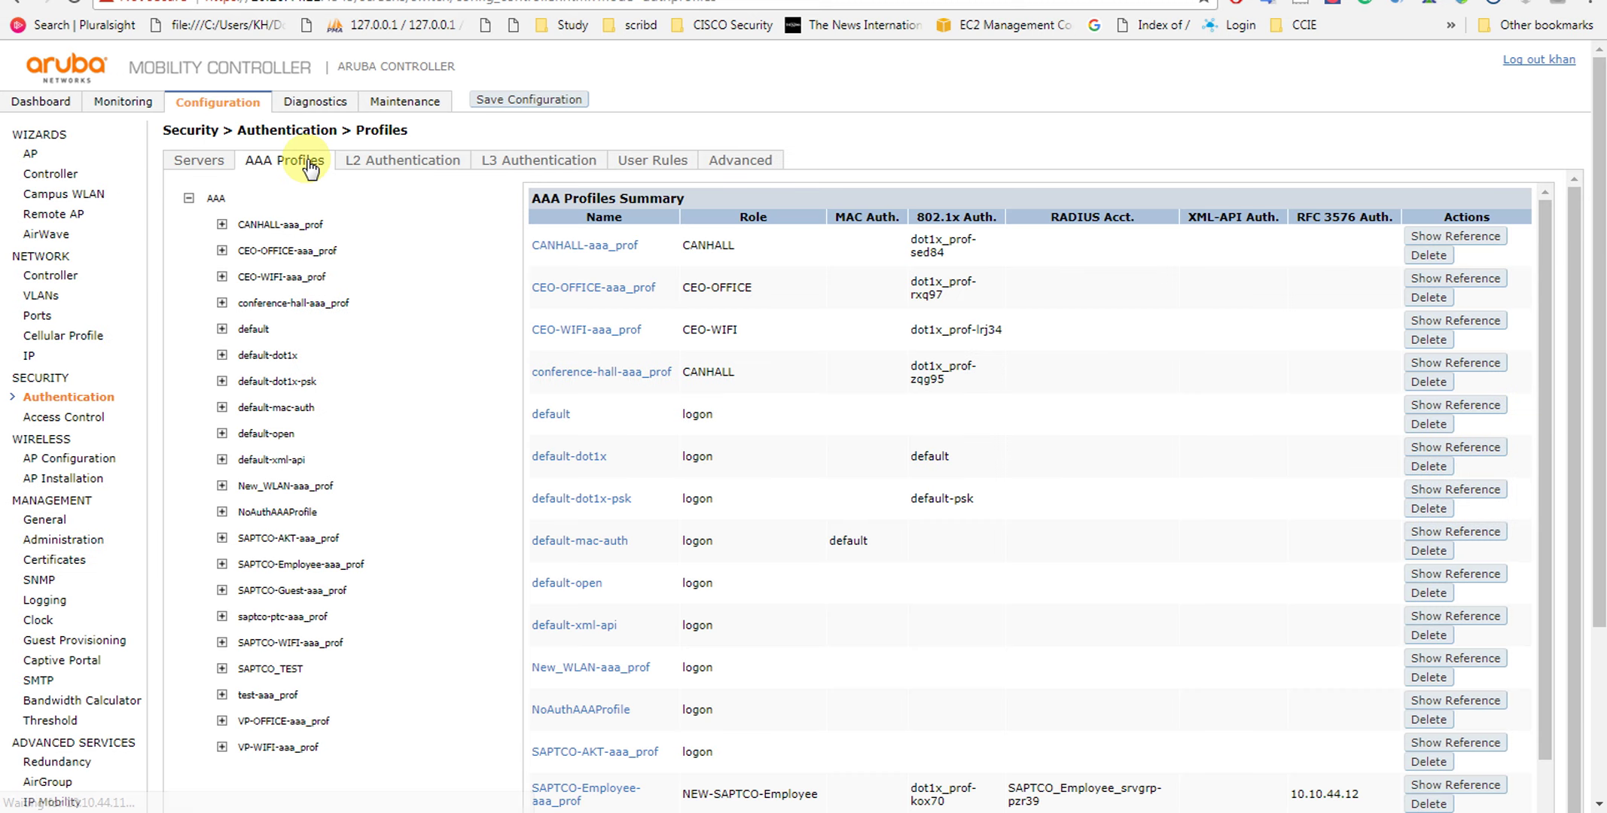
left_click(273, 235)
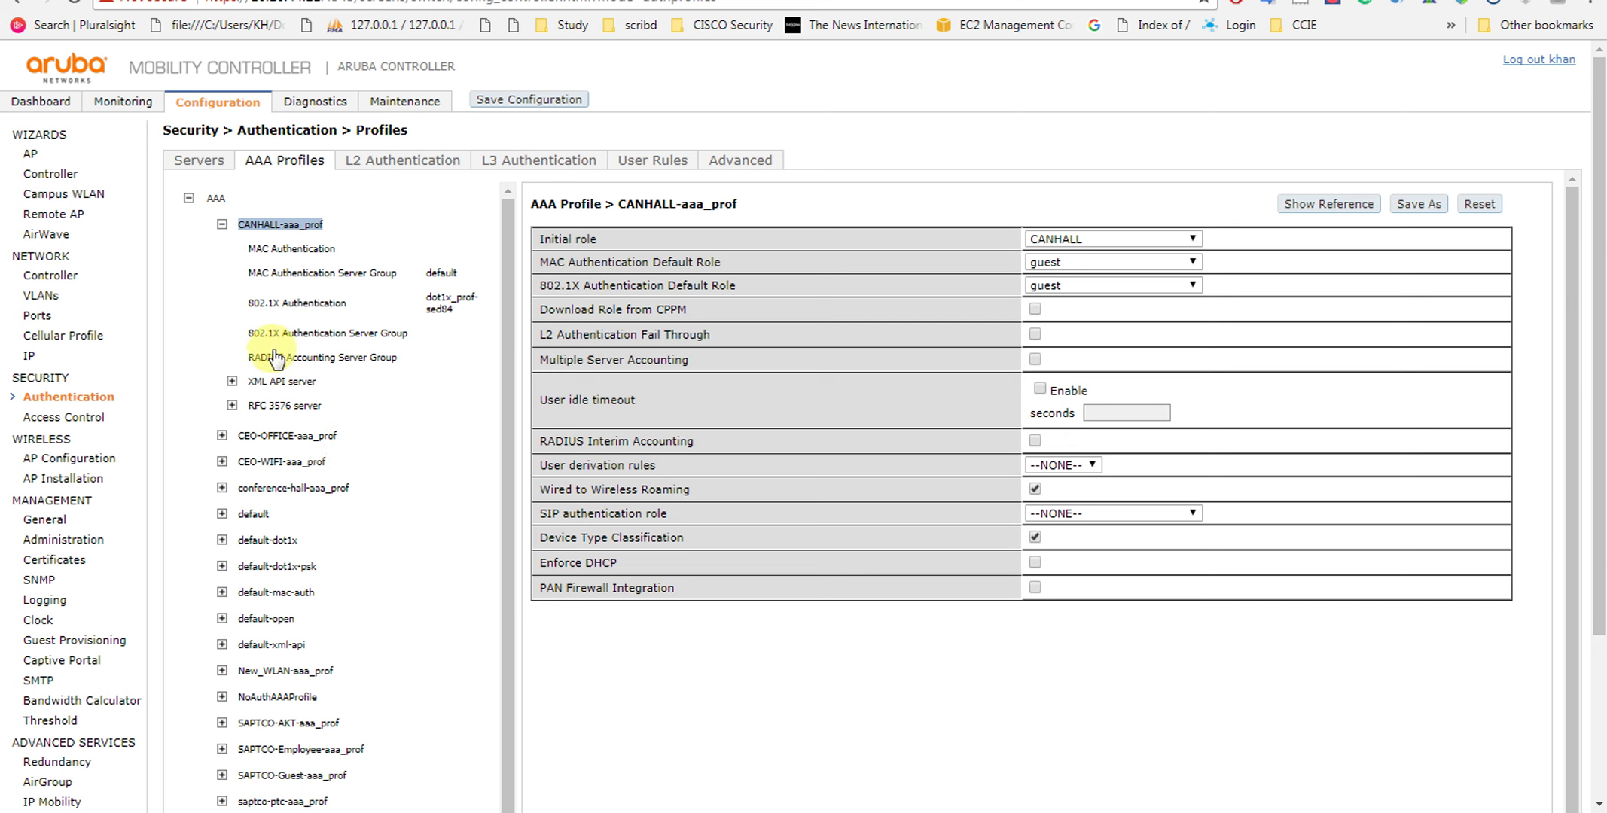
left_click(226, 223)
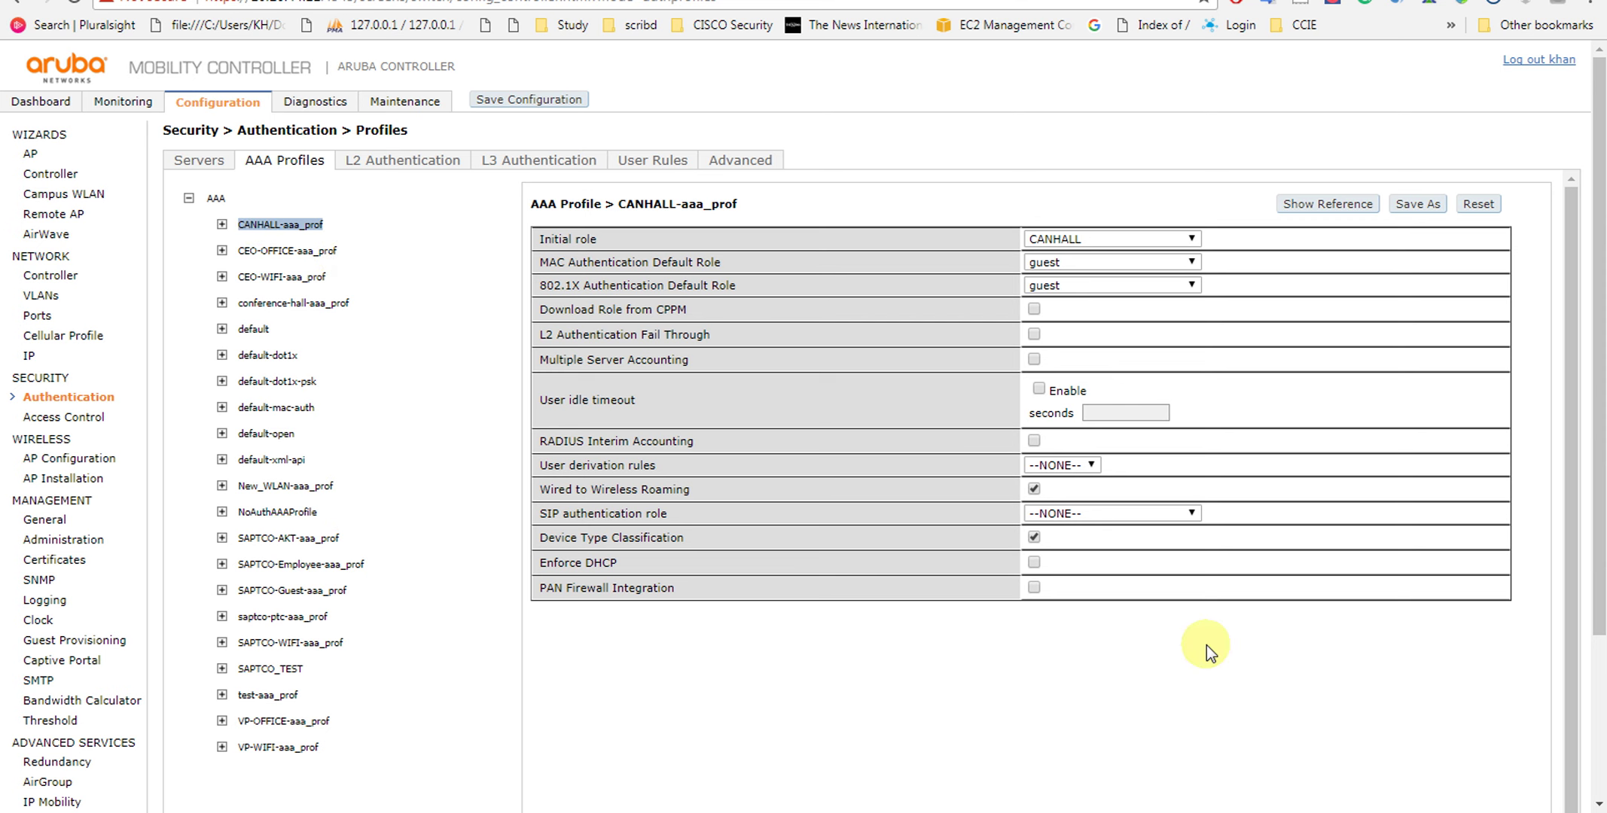
scroll(1315, 662, "down", 2)
scroll(1315, 662, "down", 4)
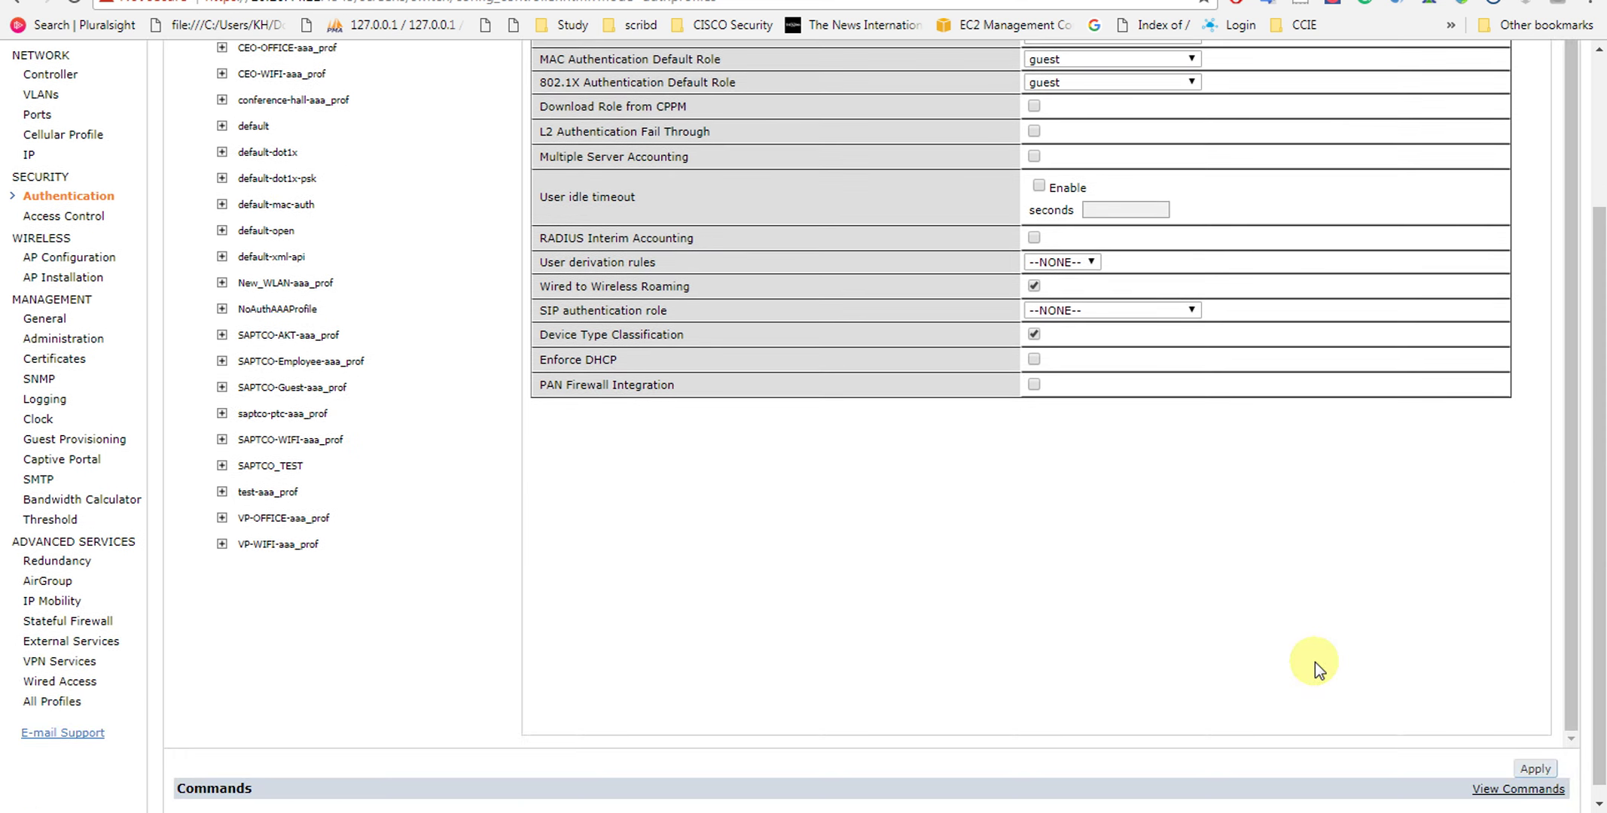
scroll(1315, 662, "up", 3)
scroll(1315, 662, "down", 3)
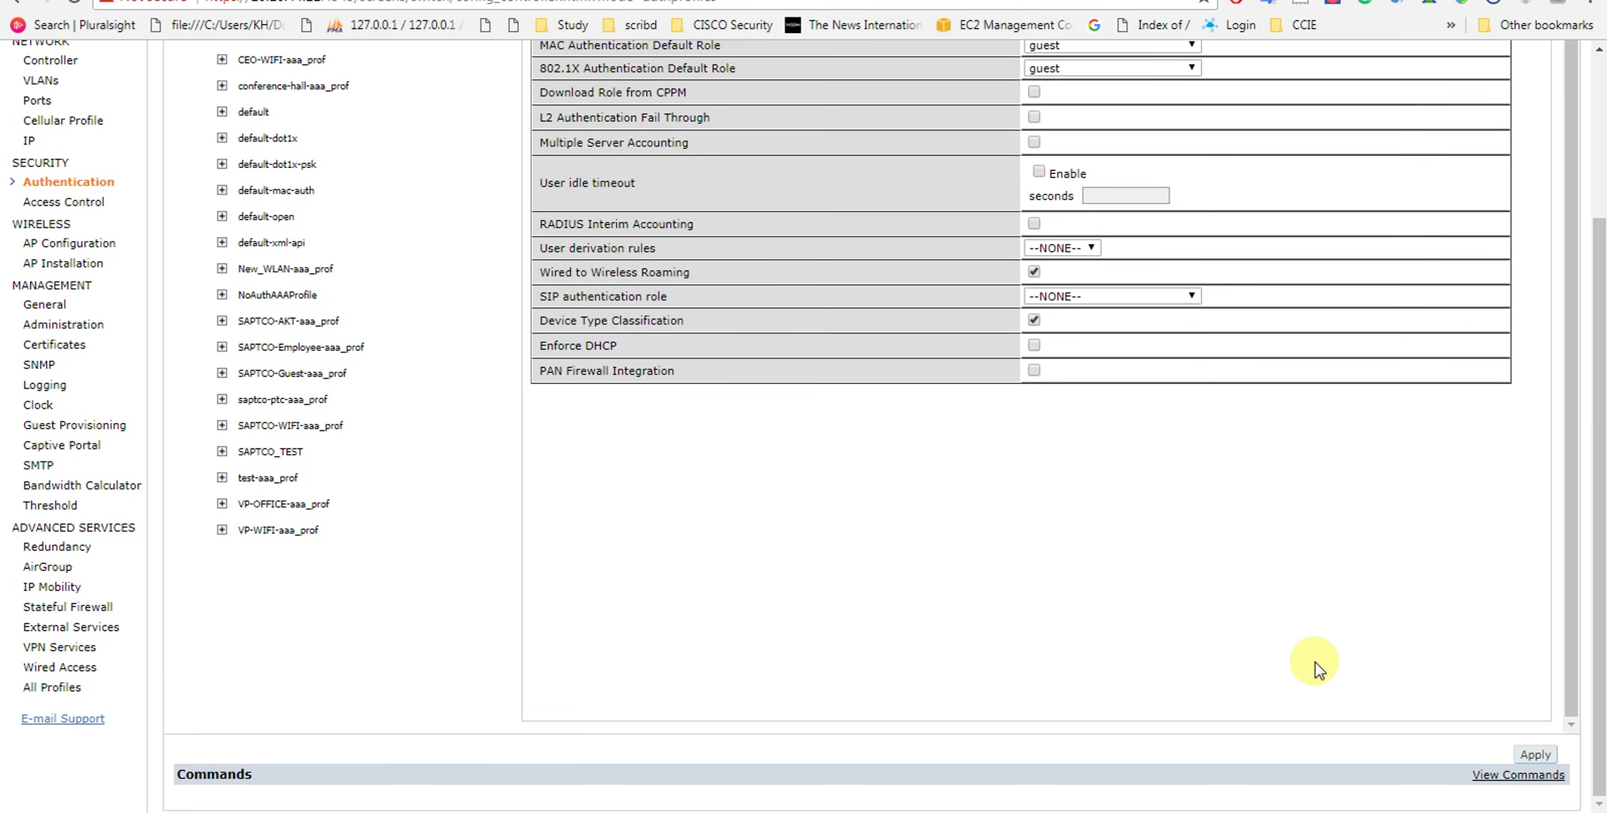
scroll(1315, 662, "up", 4)
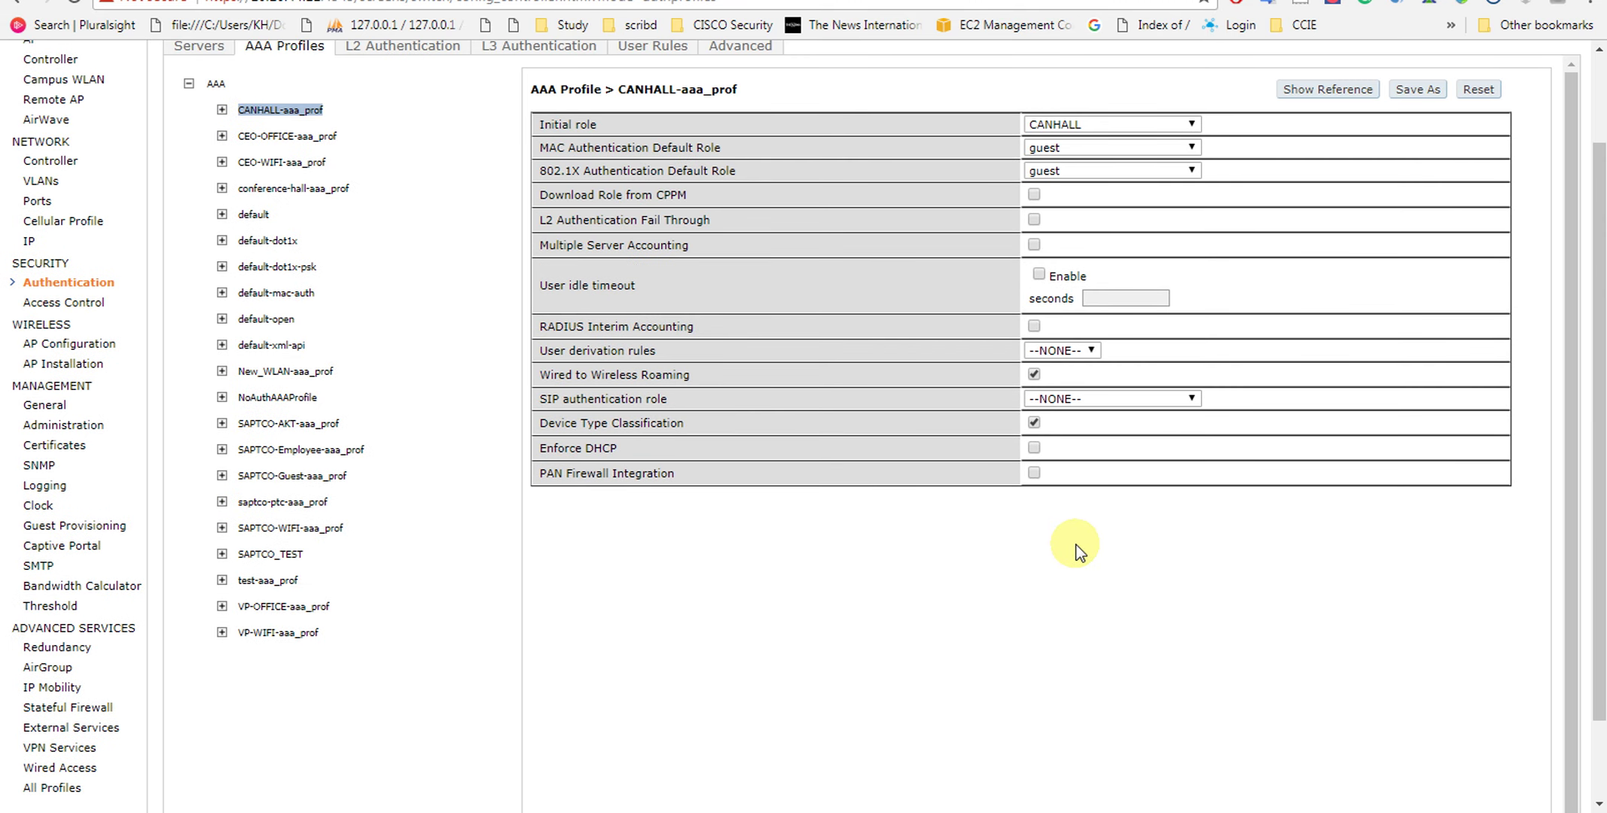
scroll(1039, 537, "up", 1)
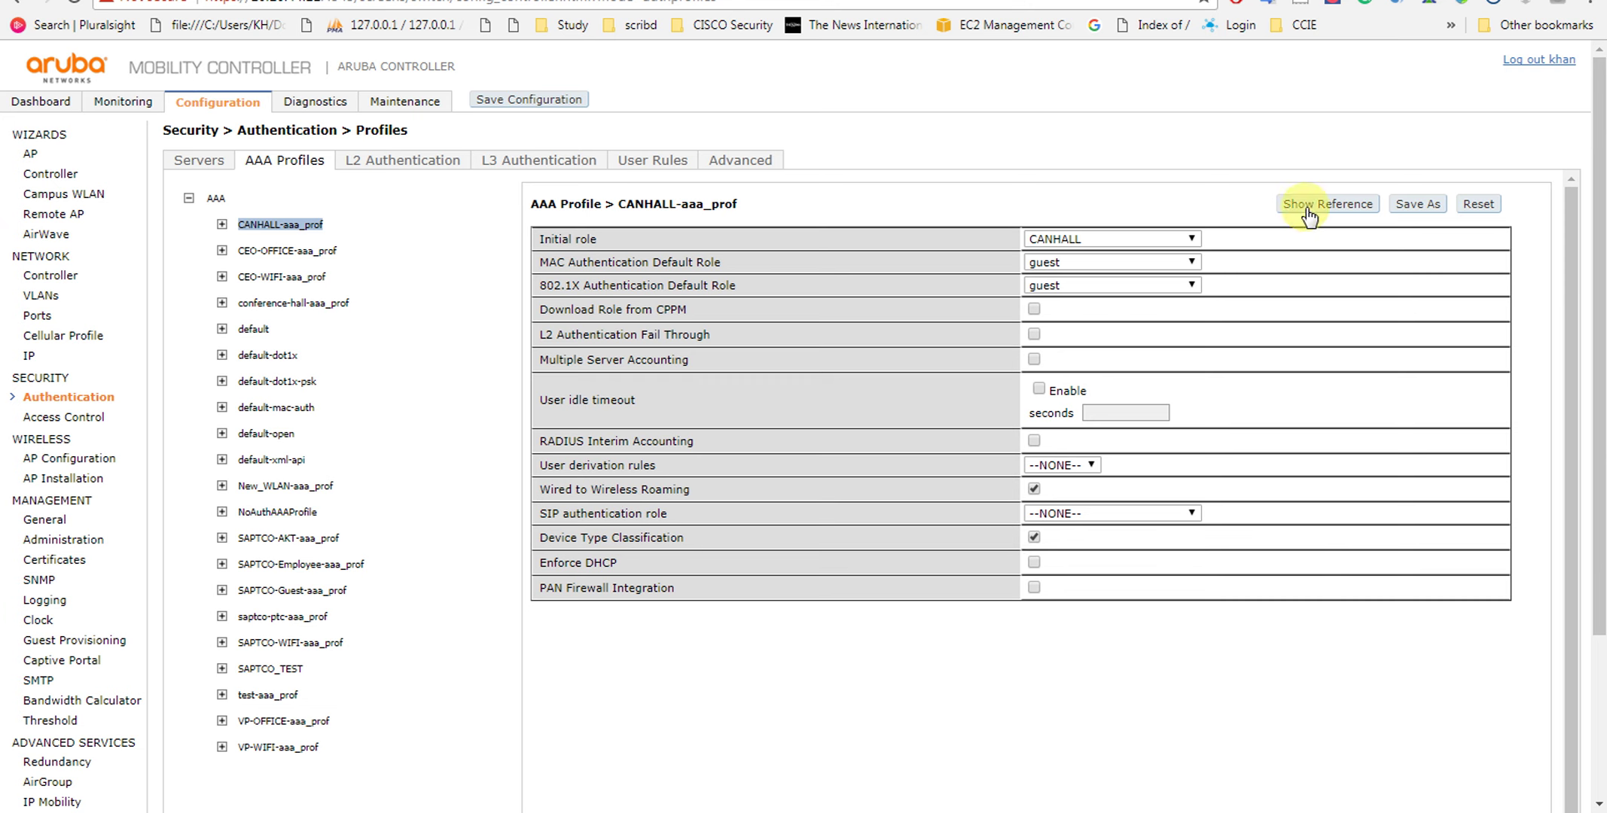
Check which profiles reference CANHALL-aaa_prof and hide the reference list again
left_click(1332, 204)
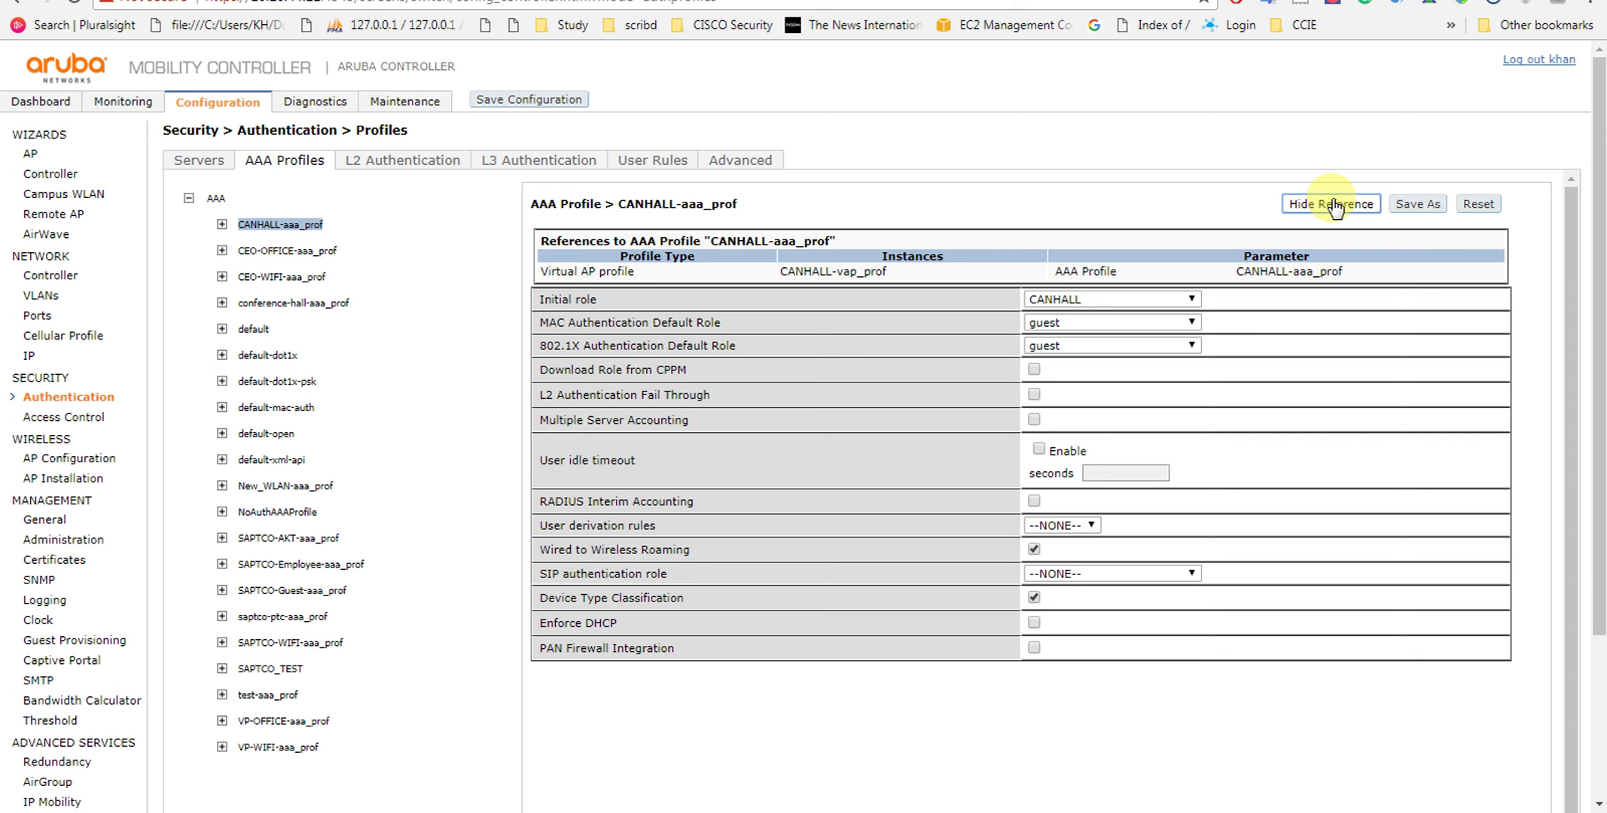
left_click(1332, 206)
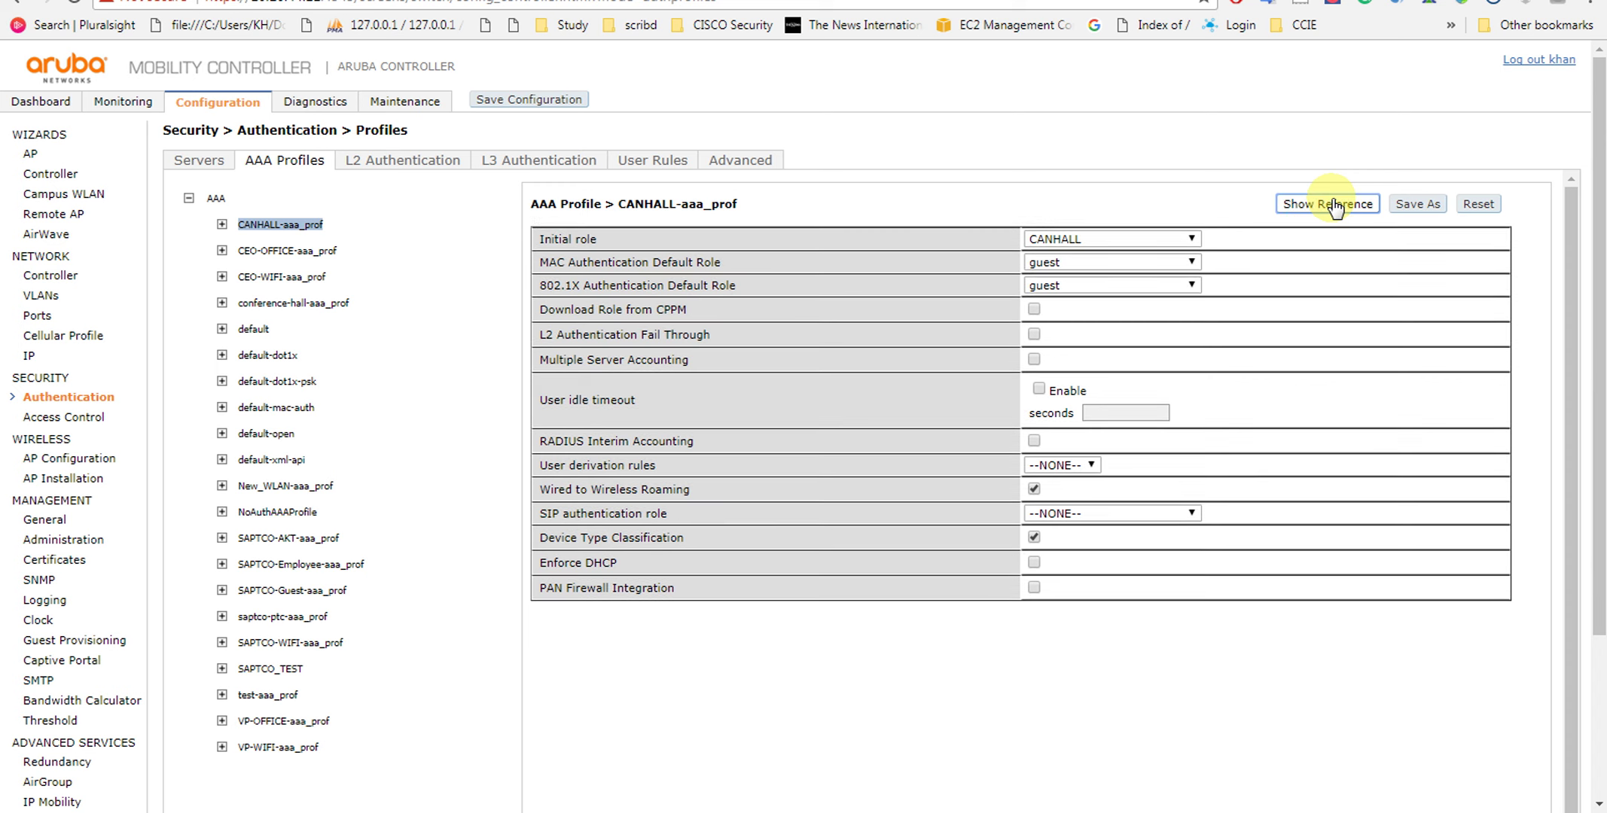
right_click(264, 226)
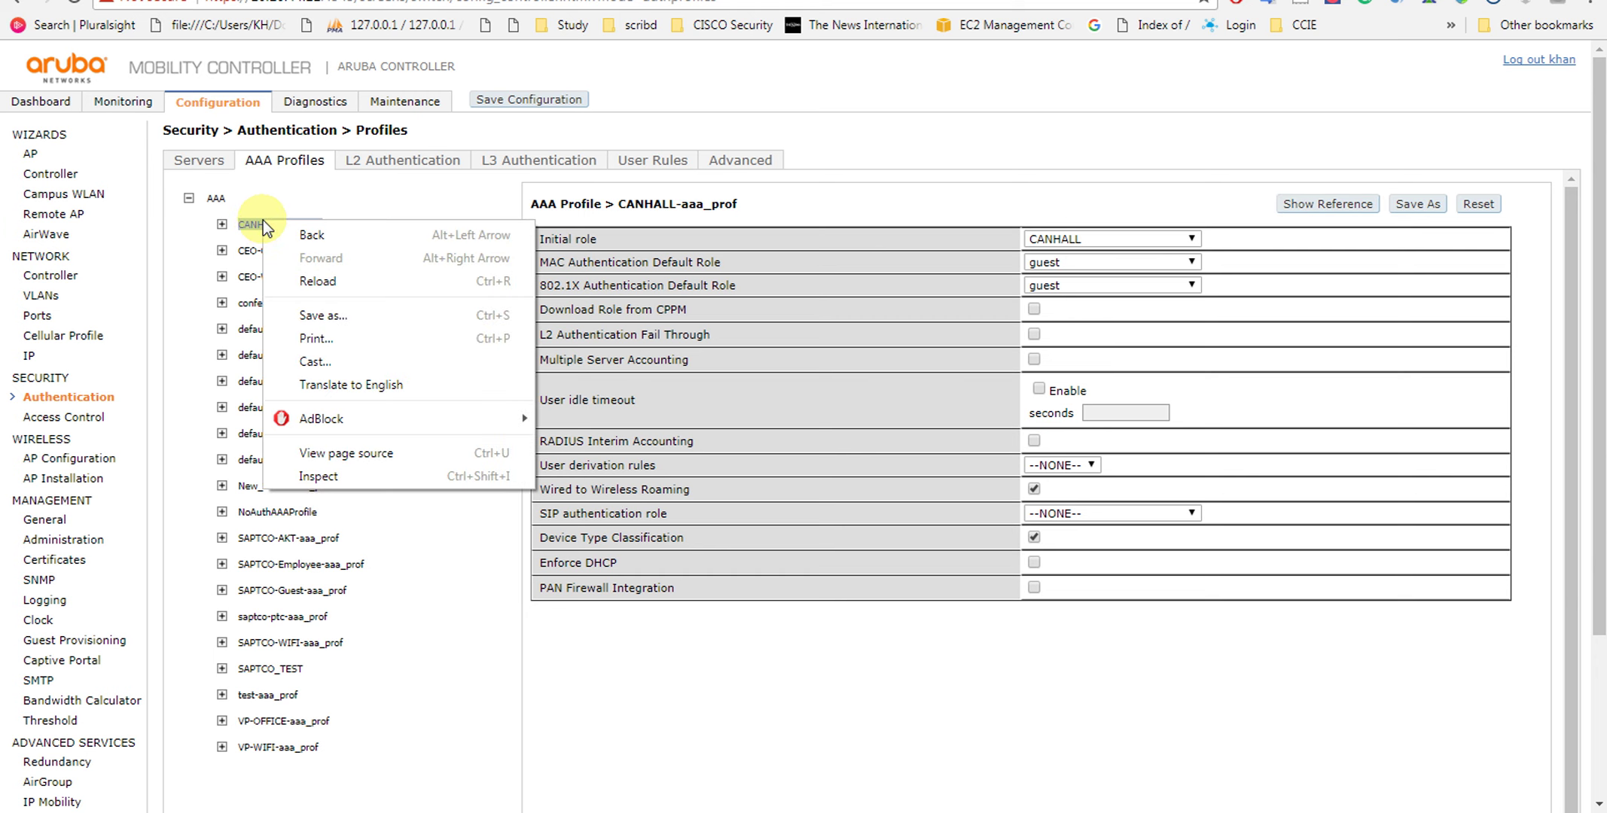
left_click(459, 188)
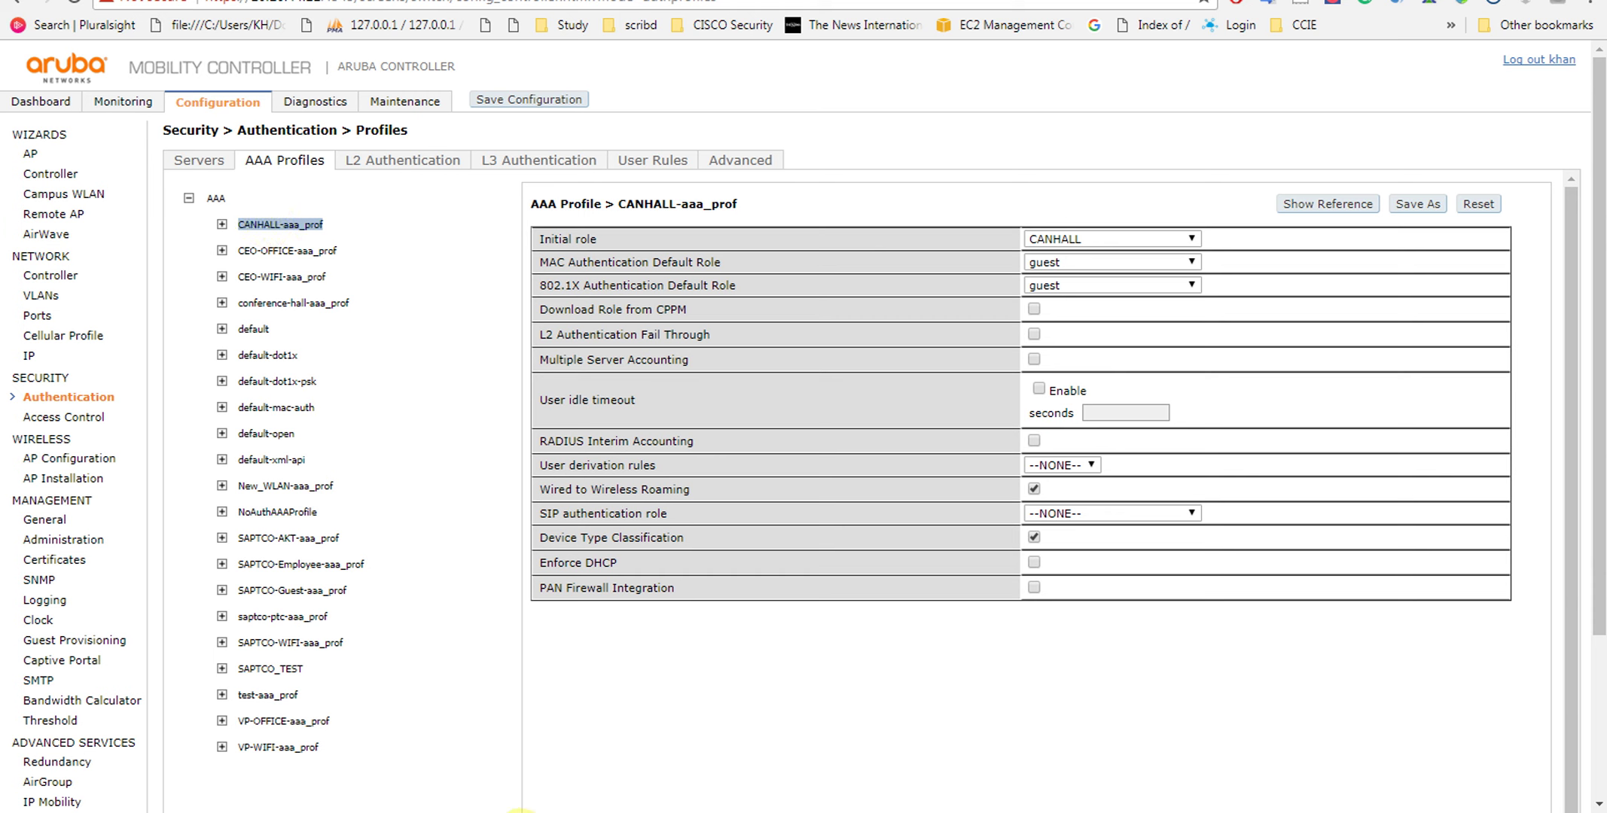
Switch to the 10.10.44.11 SSH terminal session and enter privileged mode with the en command and the enable password
left_click(521, 811)
key("Return")
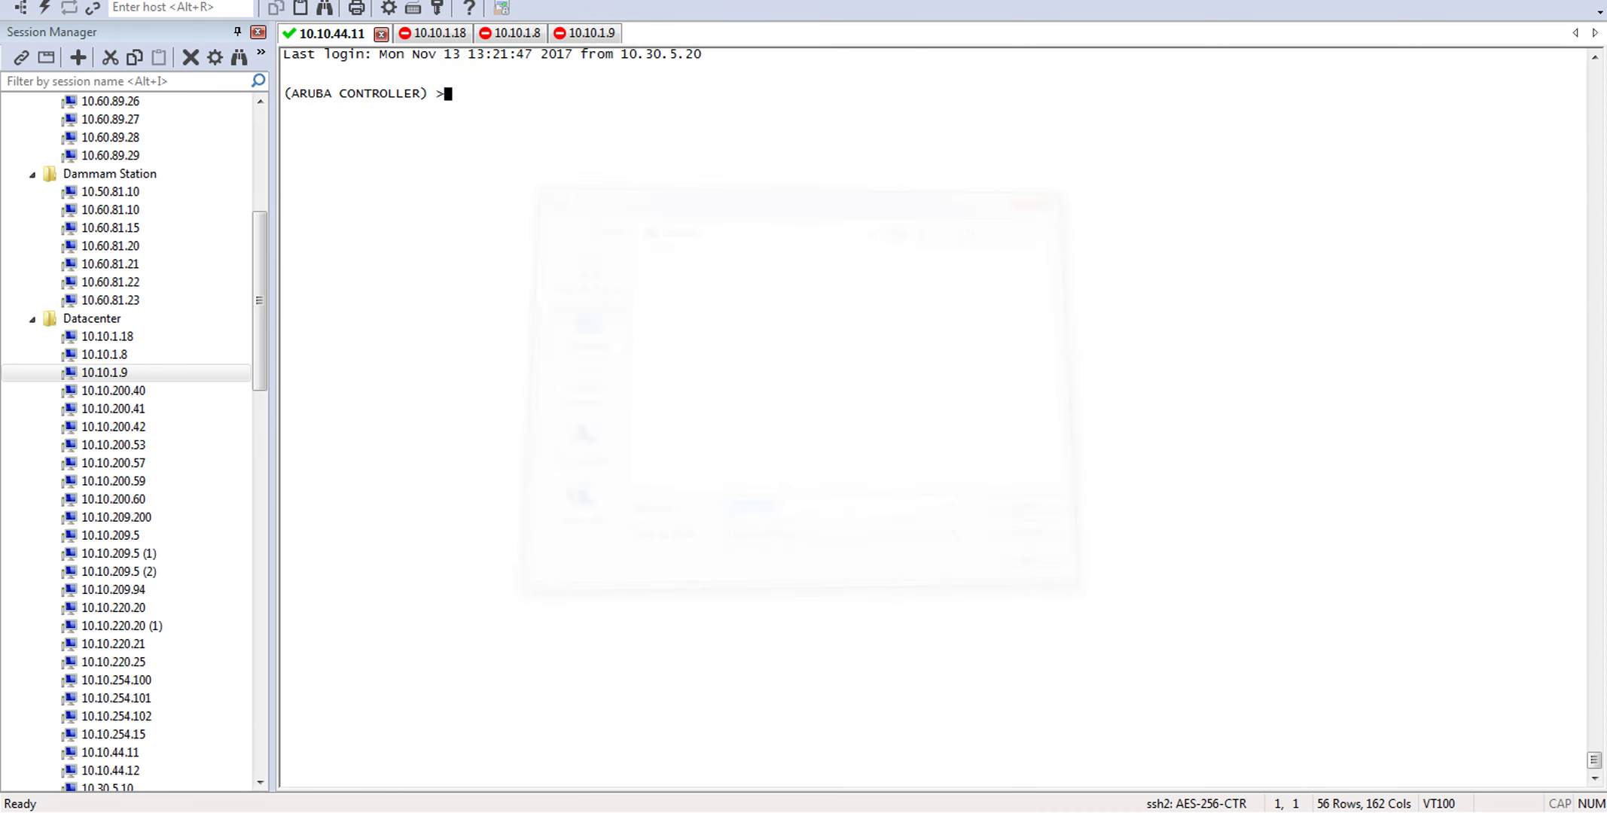
key("Return")
key("Return")
key("Return")
type("en")
key("Return")
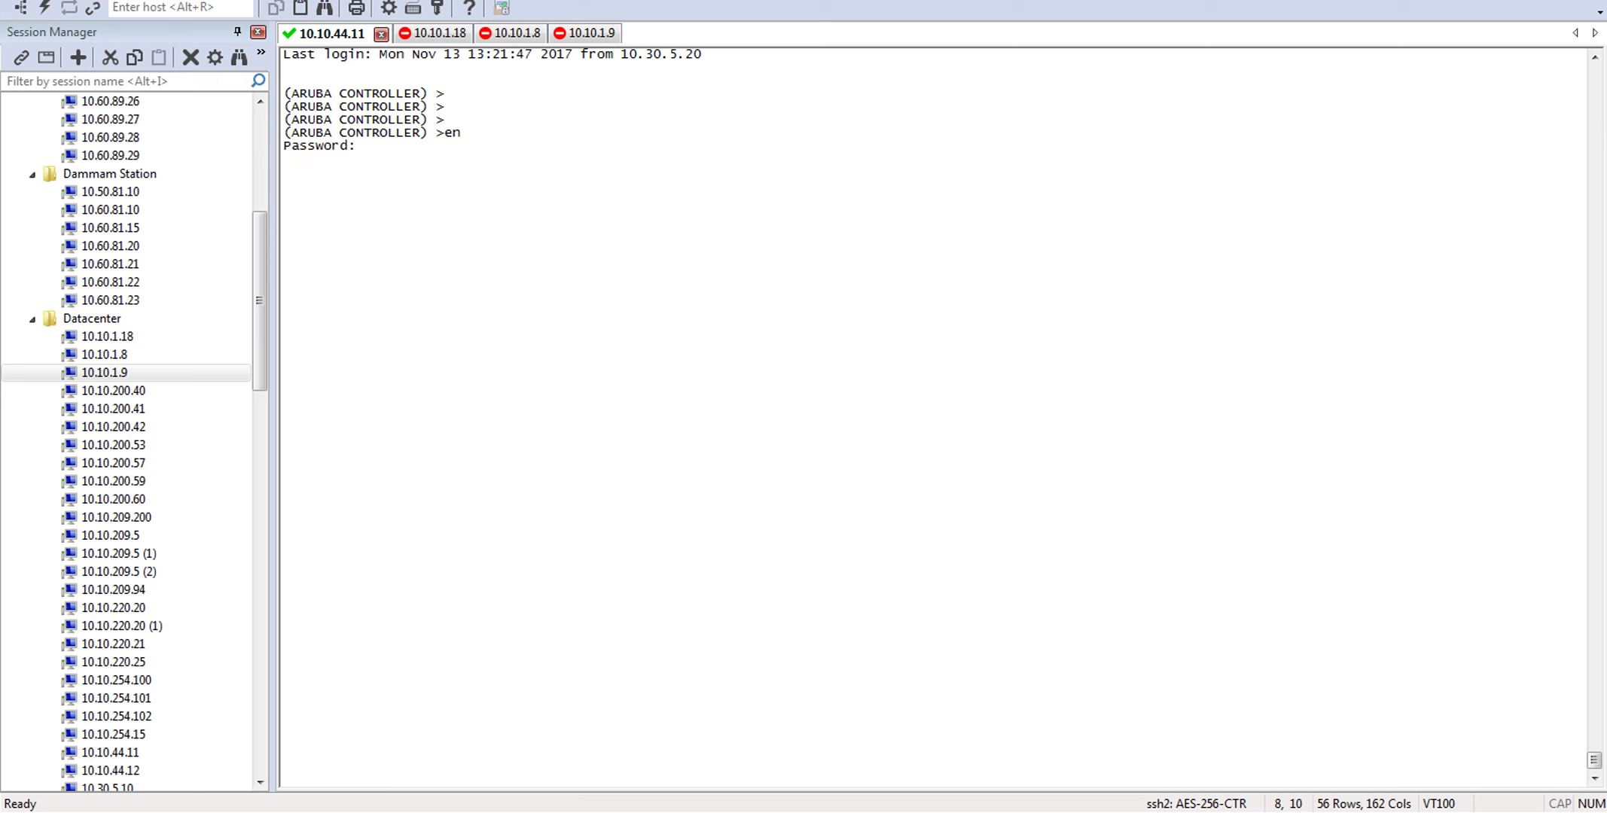
type("******")
key("Return")
key("Return")
key("Return")
key("Return")
key("Return")
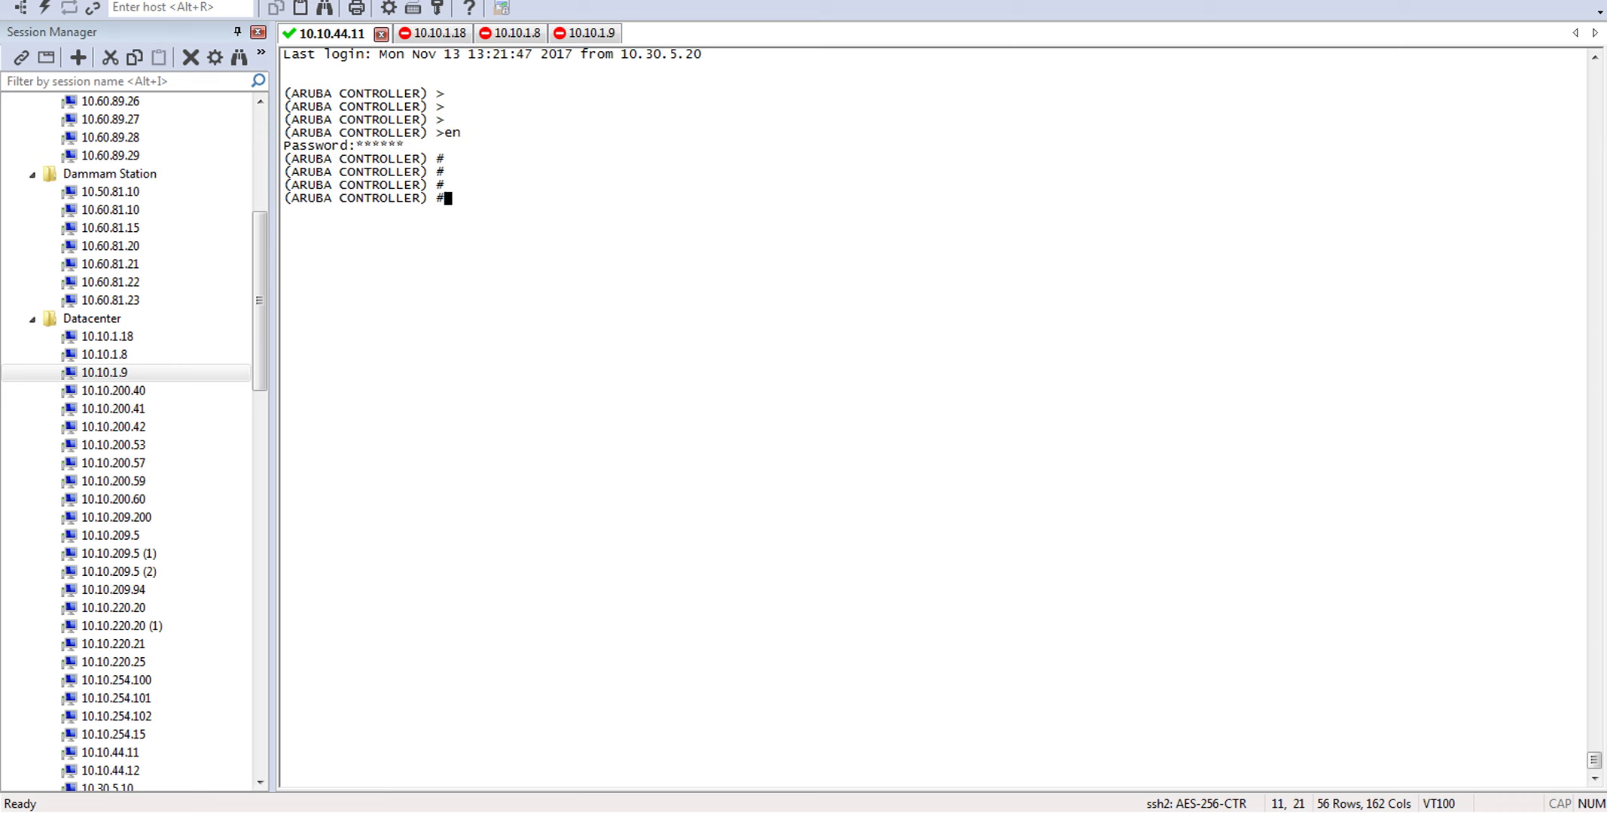
Display the controller's running configuration with show run and page through the output to its end
type("show run")
key("Return")
key("space")
key("space")
key("space")
key("space")
key("space")
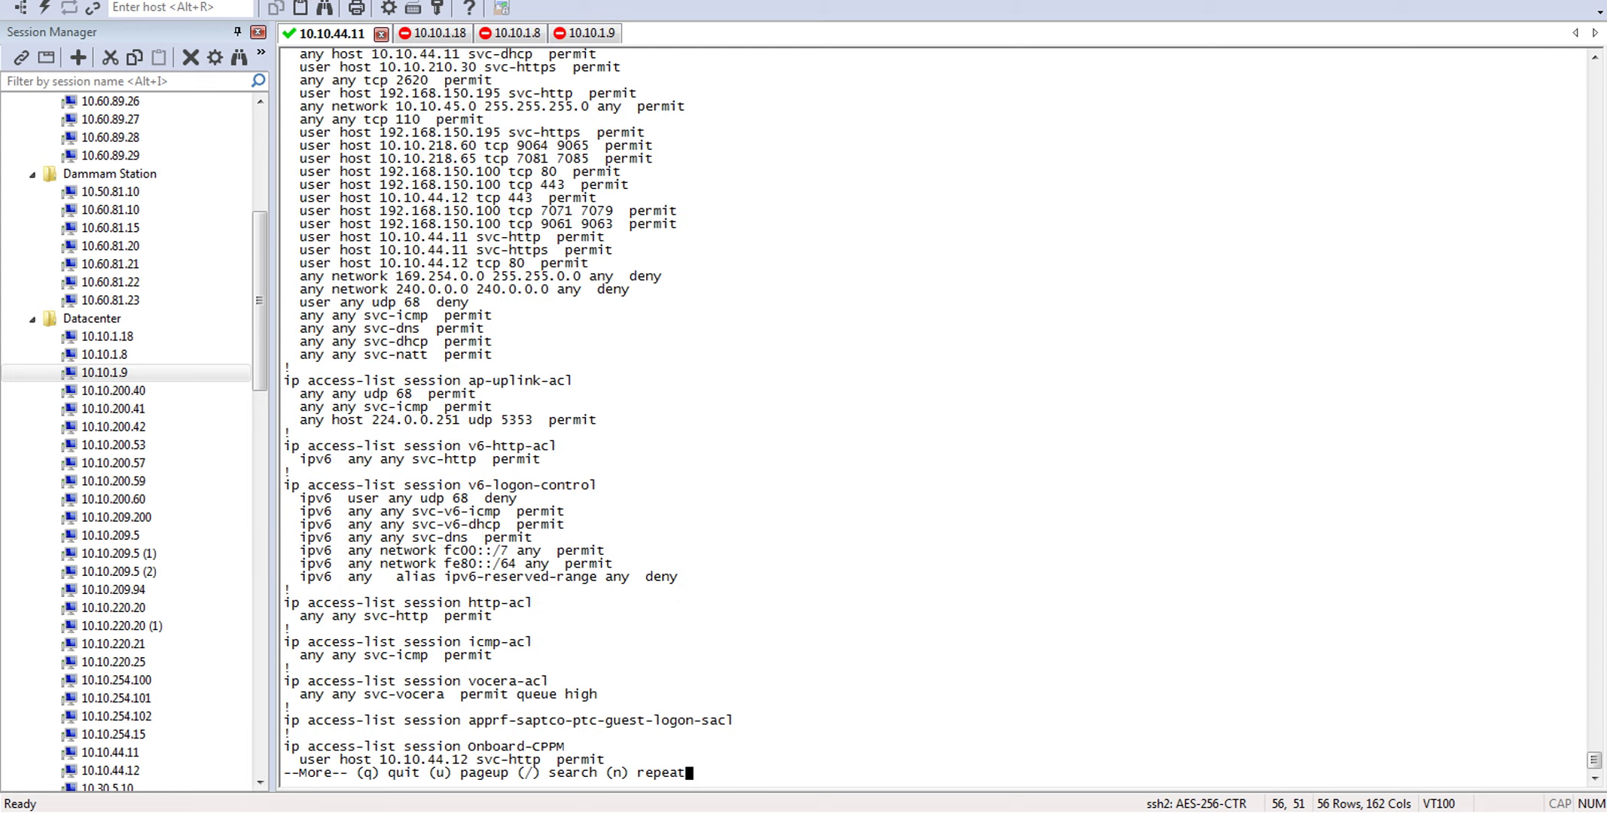
key("space")
key("space")
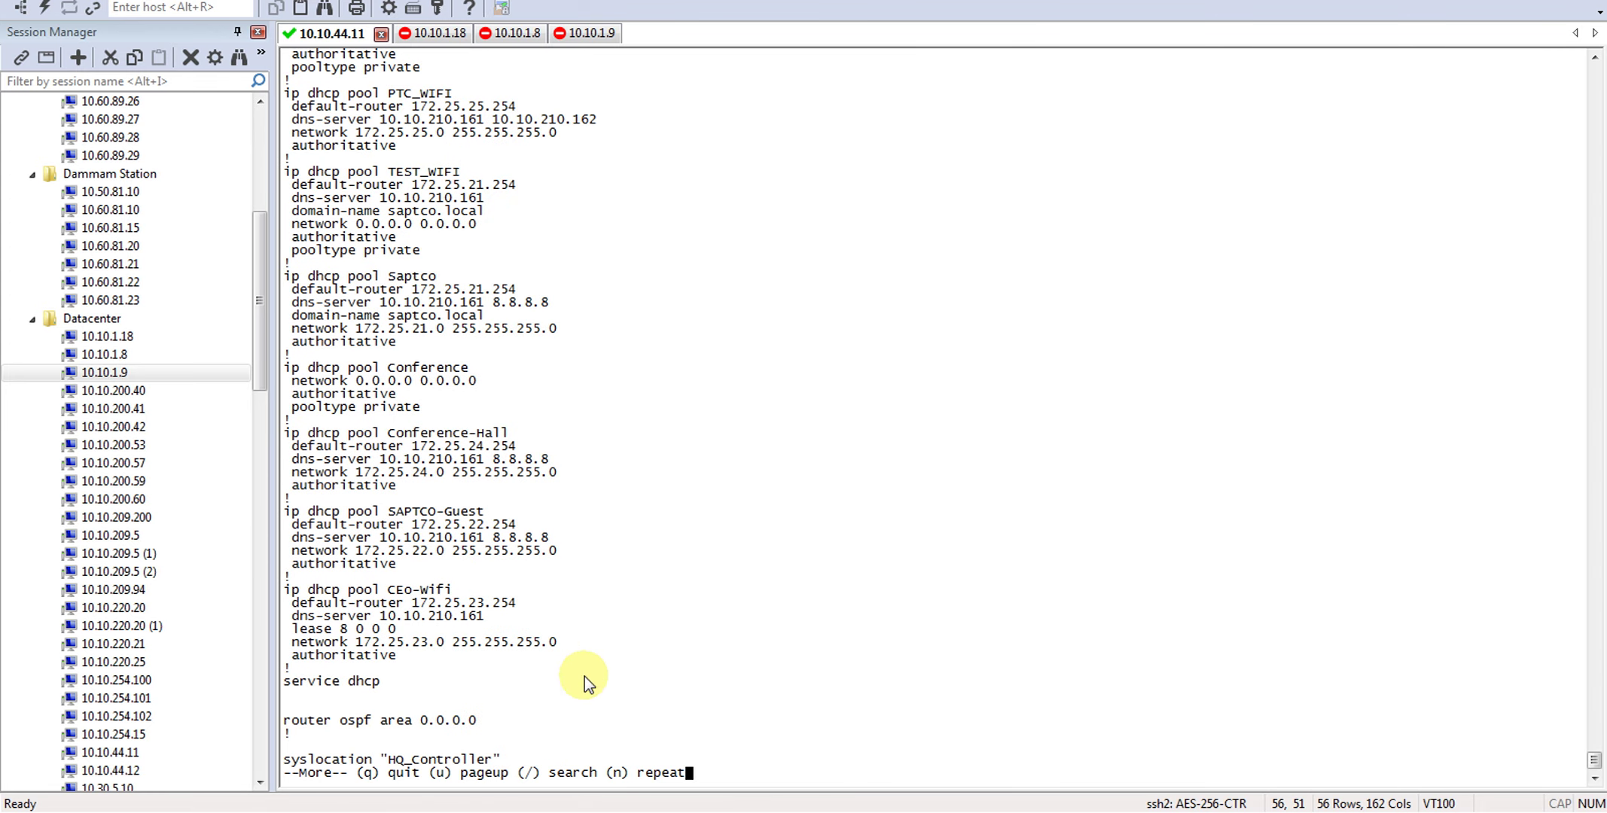
scroll(585, 673, "up", 8)
scroll(500, 646, "up", 6)
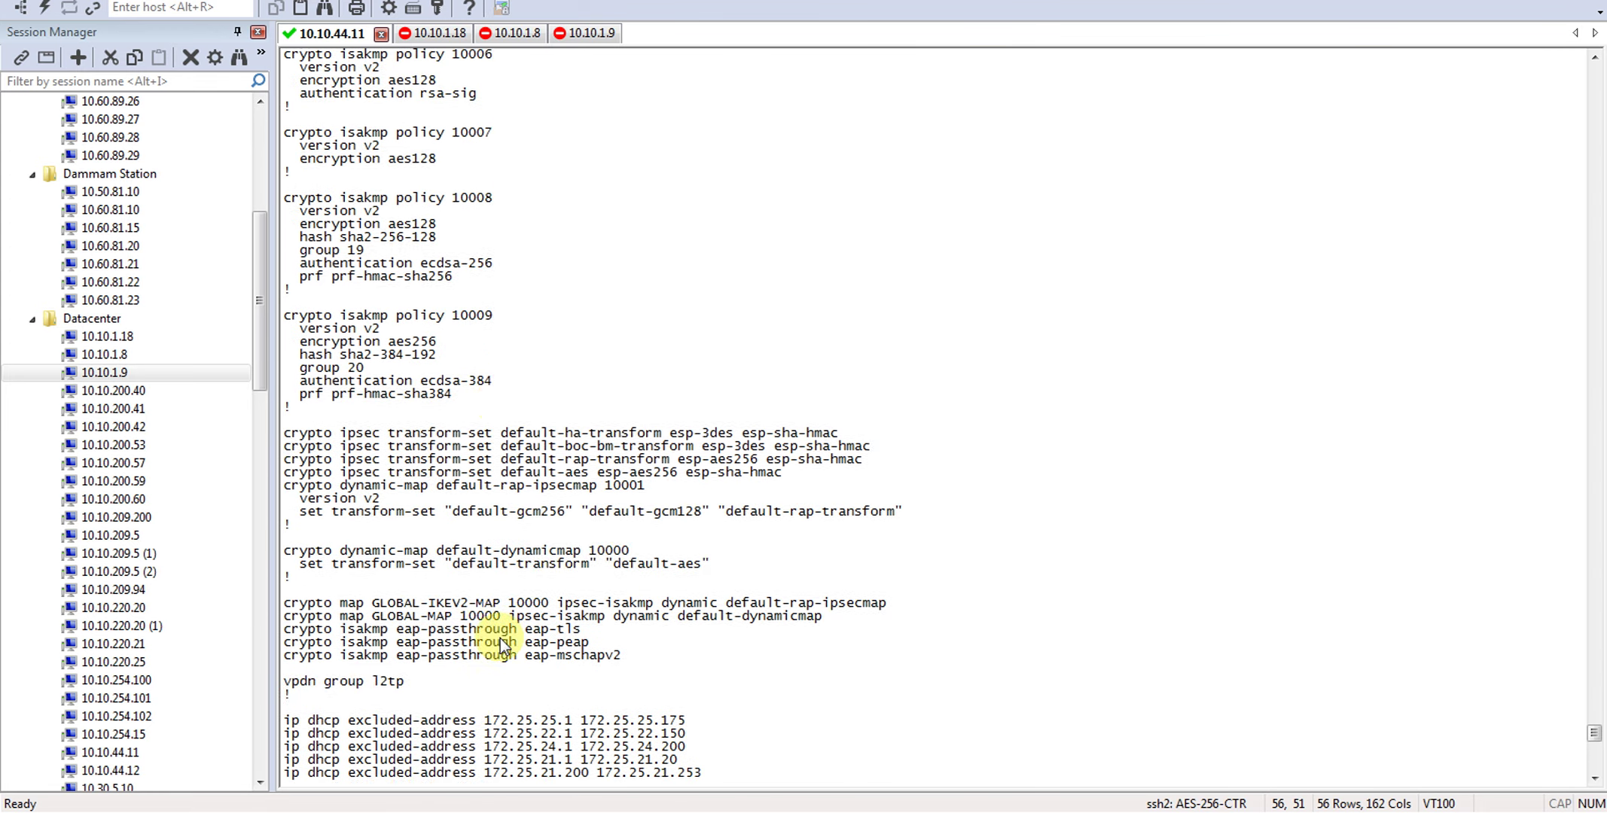
key("space")
key("space")
key("space")
key("space")
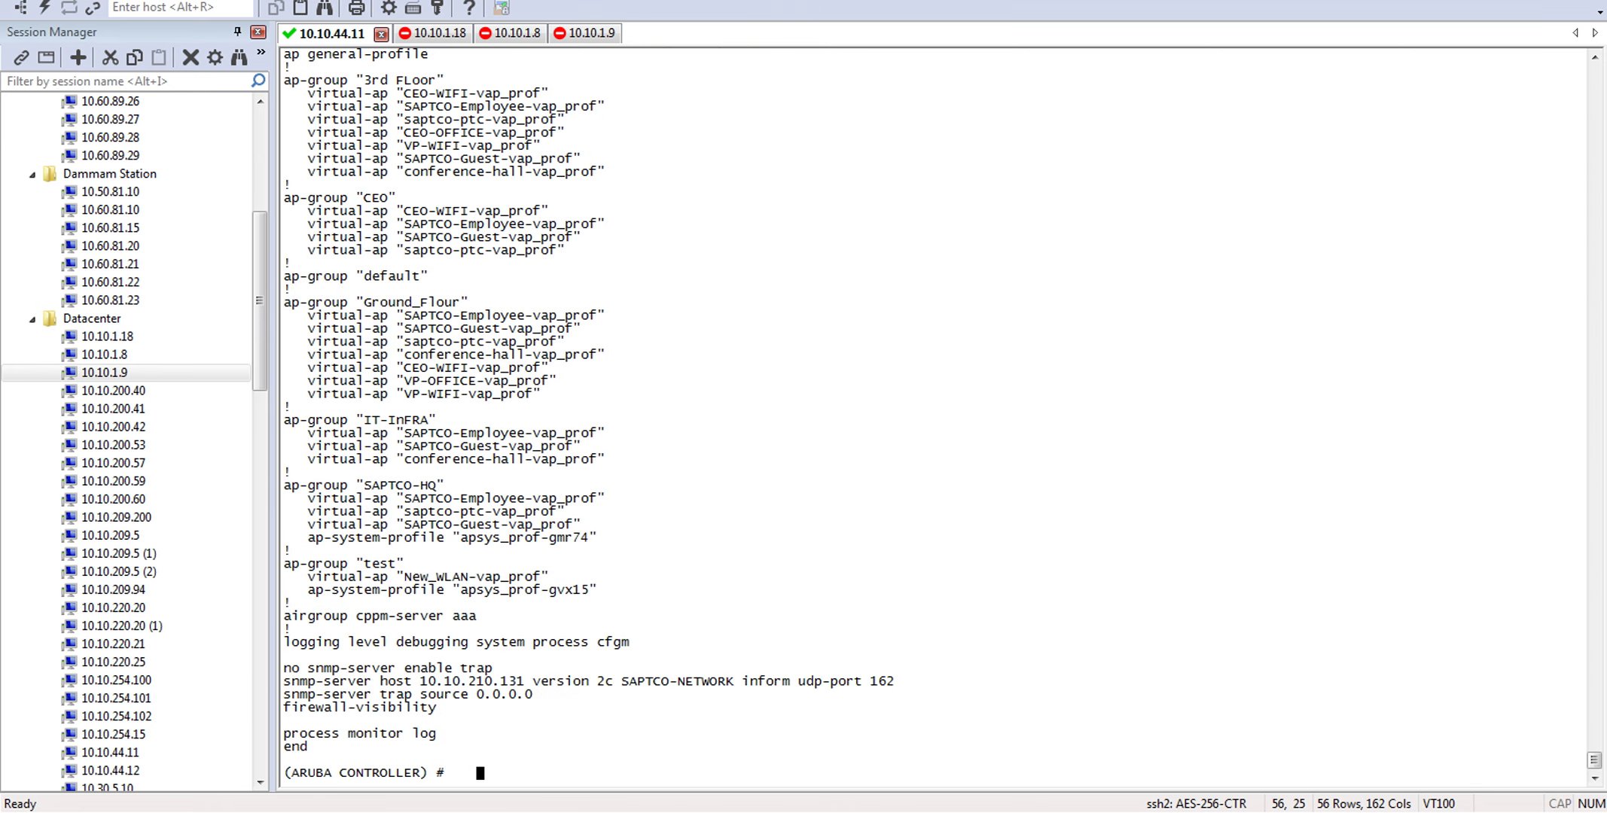
scroll(934, 414, "up", 7)
key("space")
key("space")
key("space")
key("space")
key("space")
key("space")
key("space")
key("space")
key("space")
key("space")
key("space")
key("space")
Examine the WLAN virtual AP entries and their linked AAA and SSID profiles in the running configuration
scroll(934, 414, "up", 19)
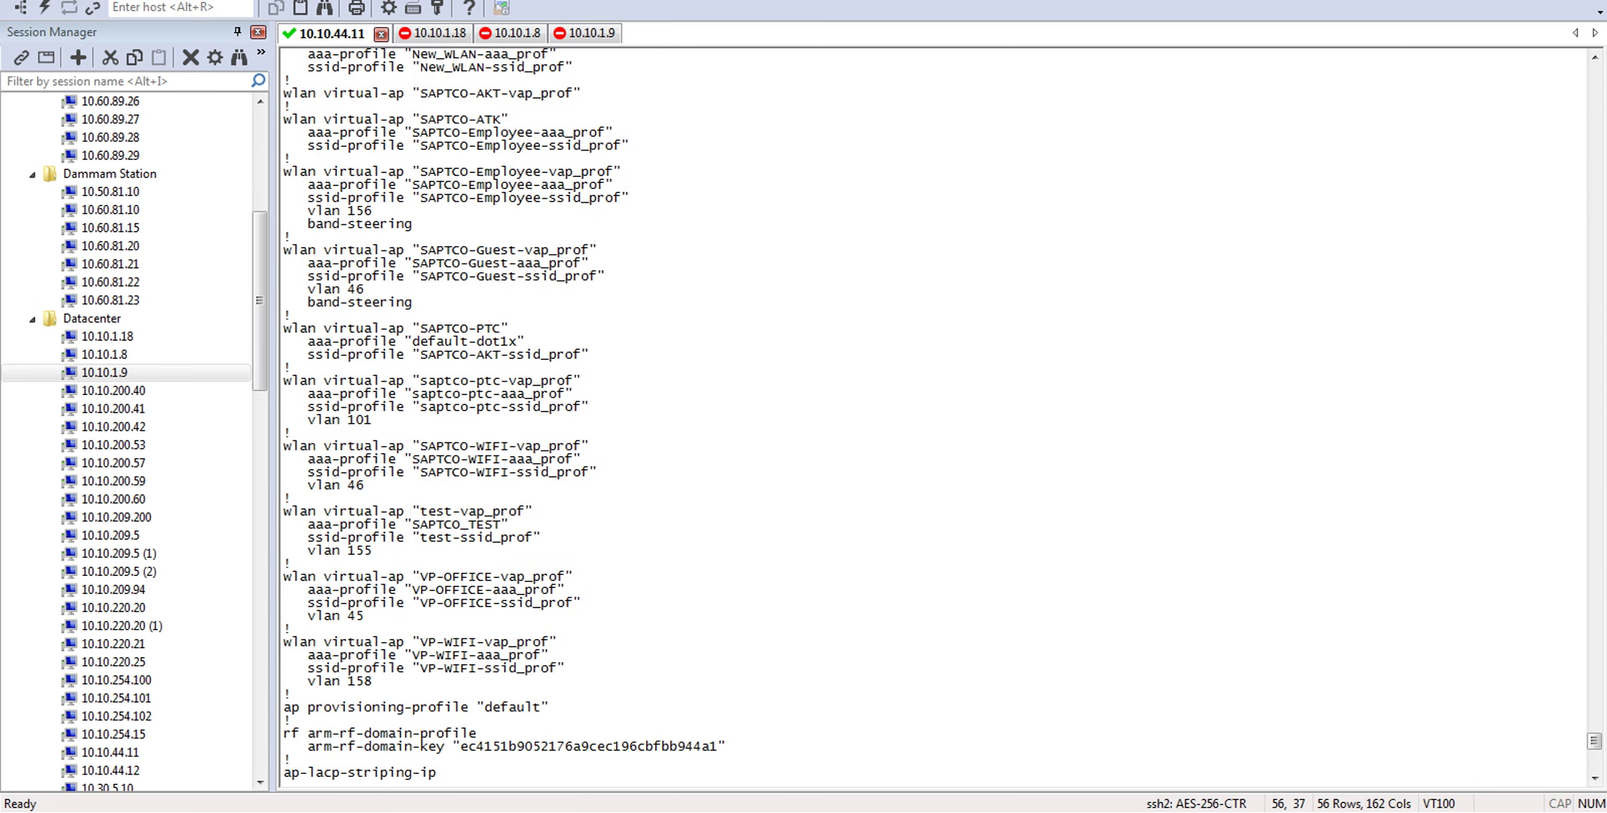
scroll(506, 498, "up", 11)
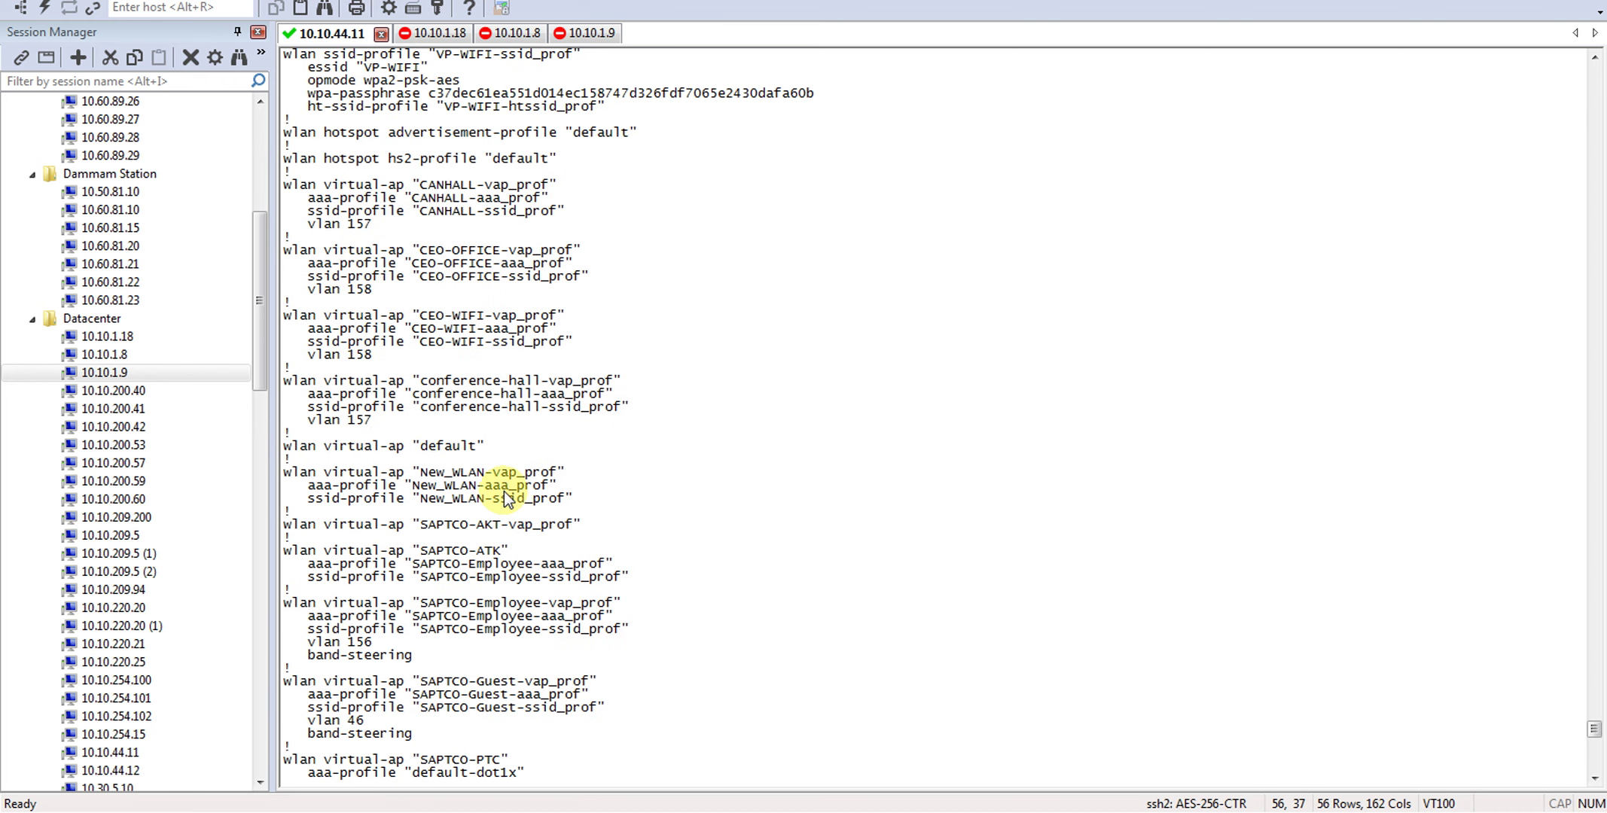
scroll(504, 493, "up", 3)
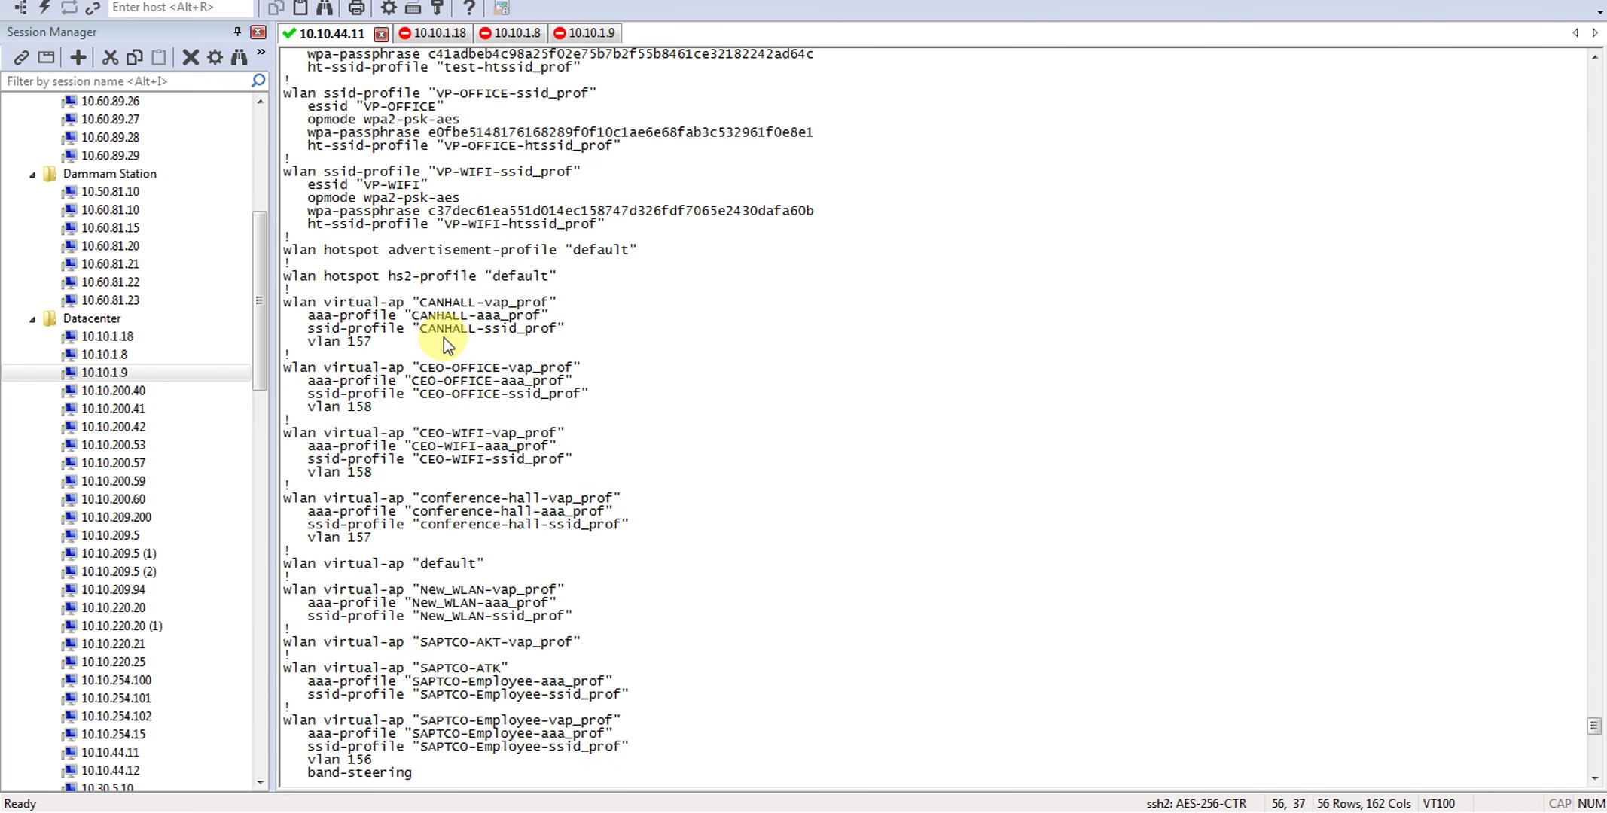
scroll(433, 339, "up", 6)
scroll(422, 341, "up", 18)
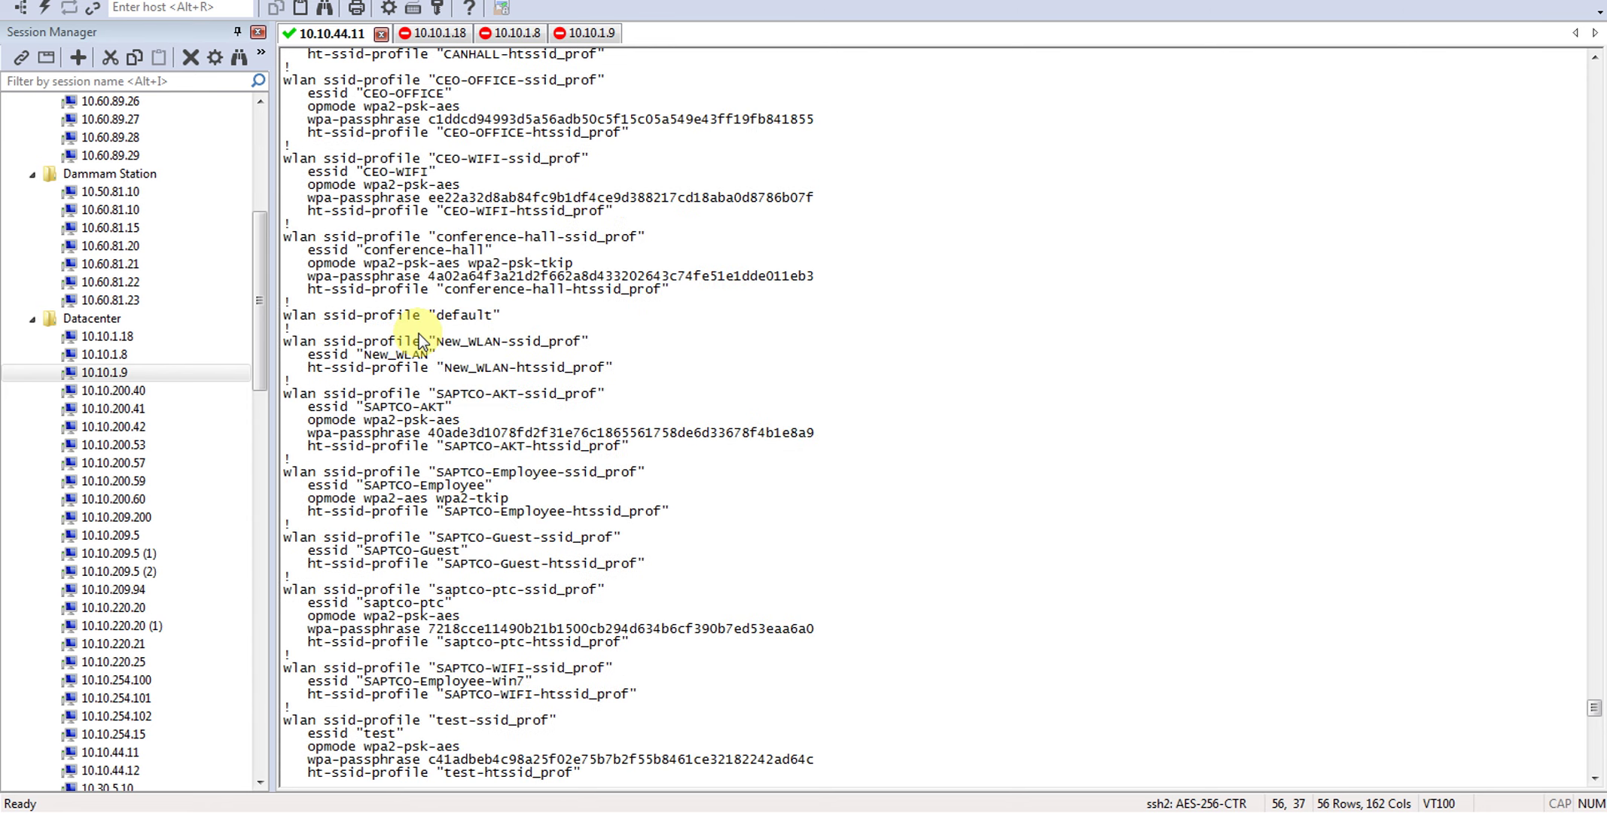
Find the AAA profiles in the configuration output and copy the line aaa profile "CANHALL-aaa_prof"
scroll(422, 341, "up", 20)
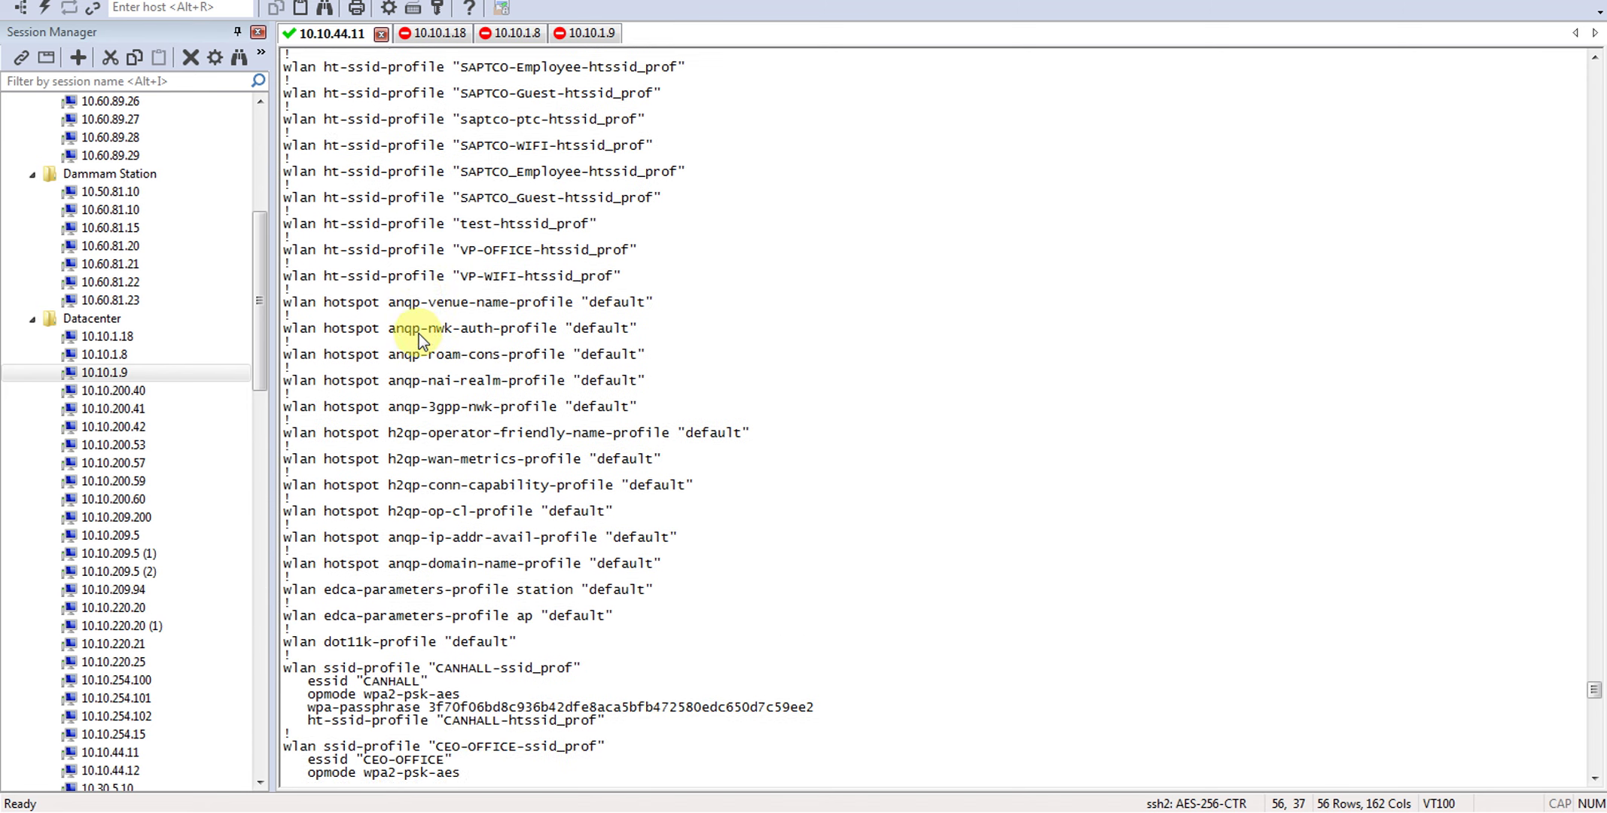
scroll(420, 339, "up", 20)
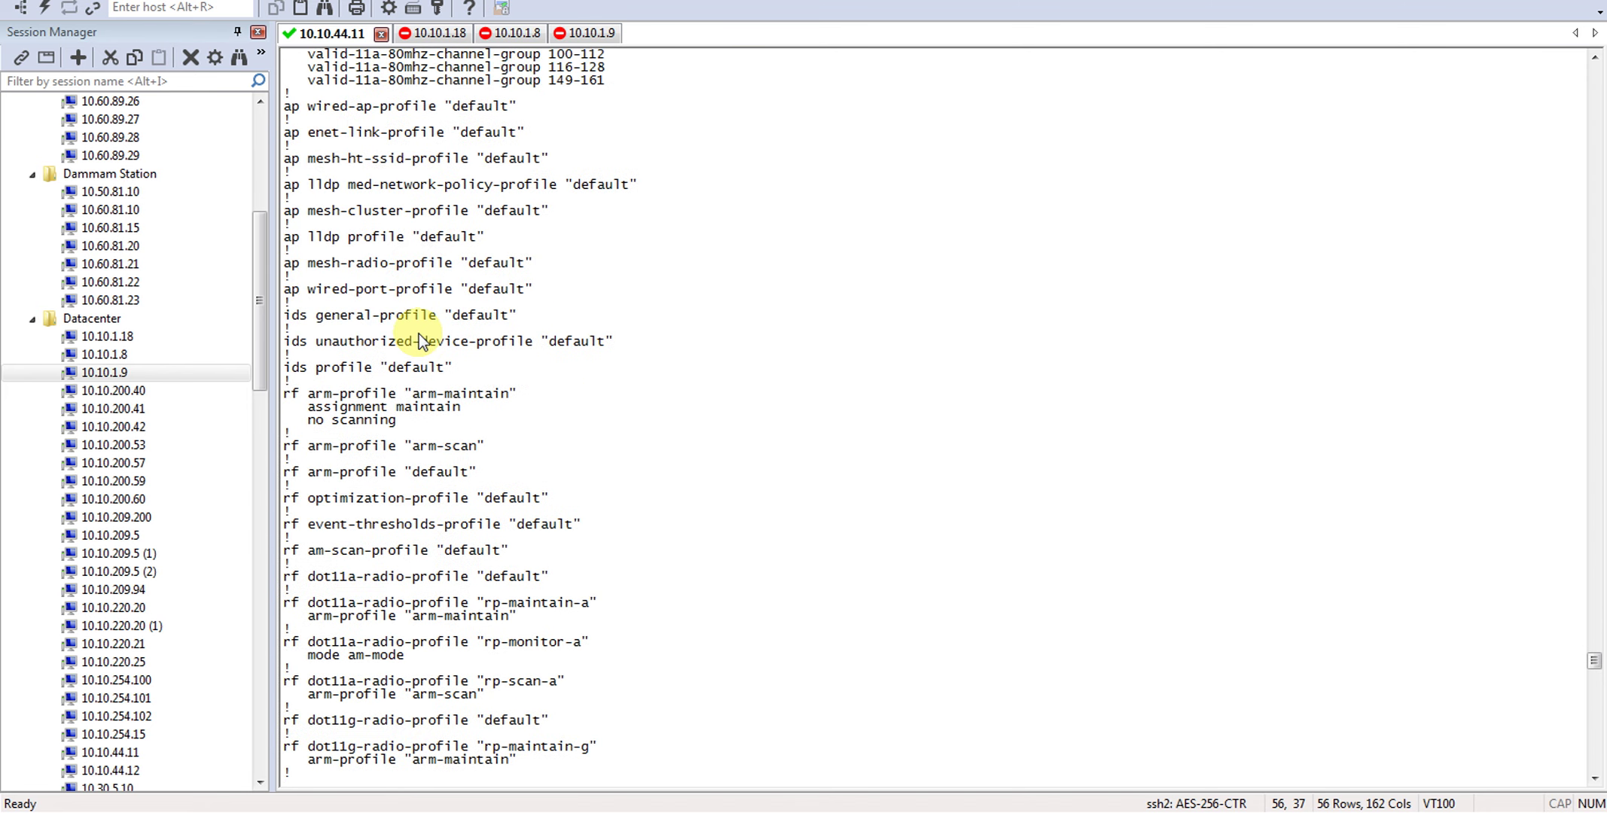
scroll(418, 334, "up", 20)
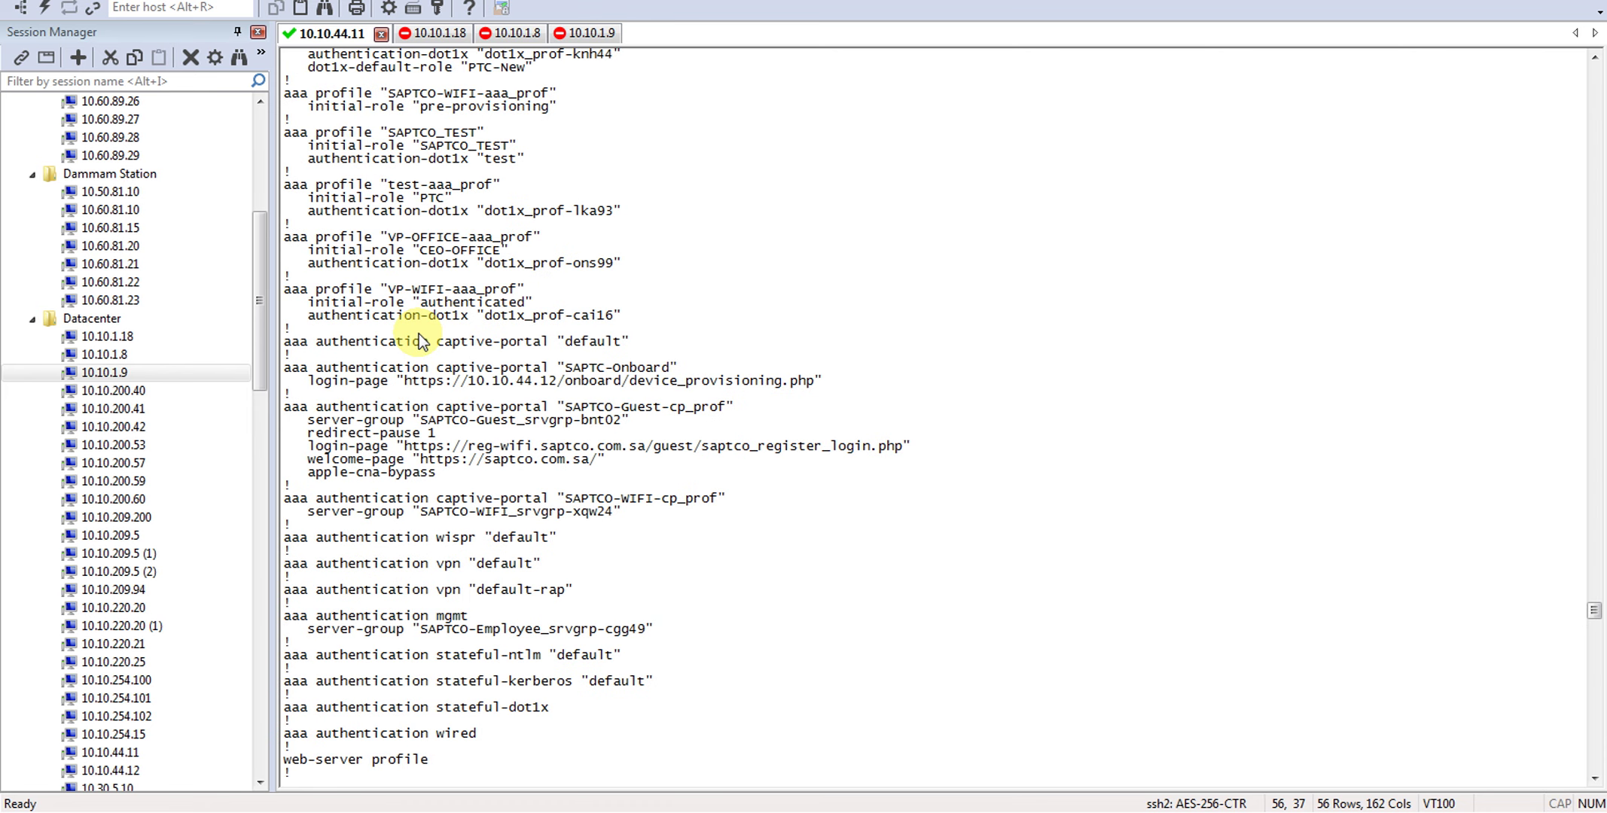
scroll(420, 339, "up", 5)
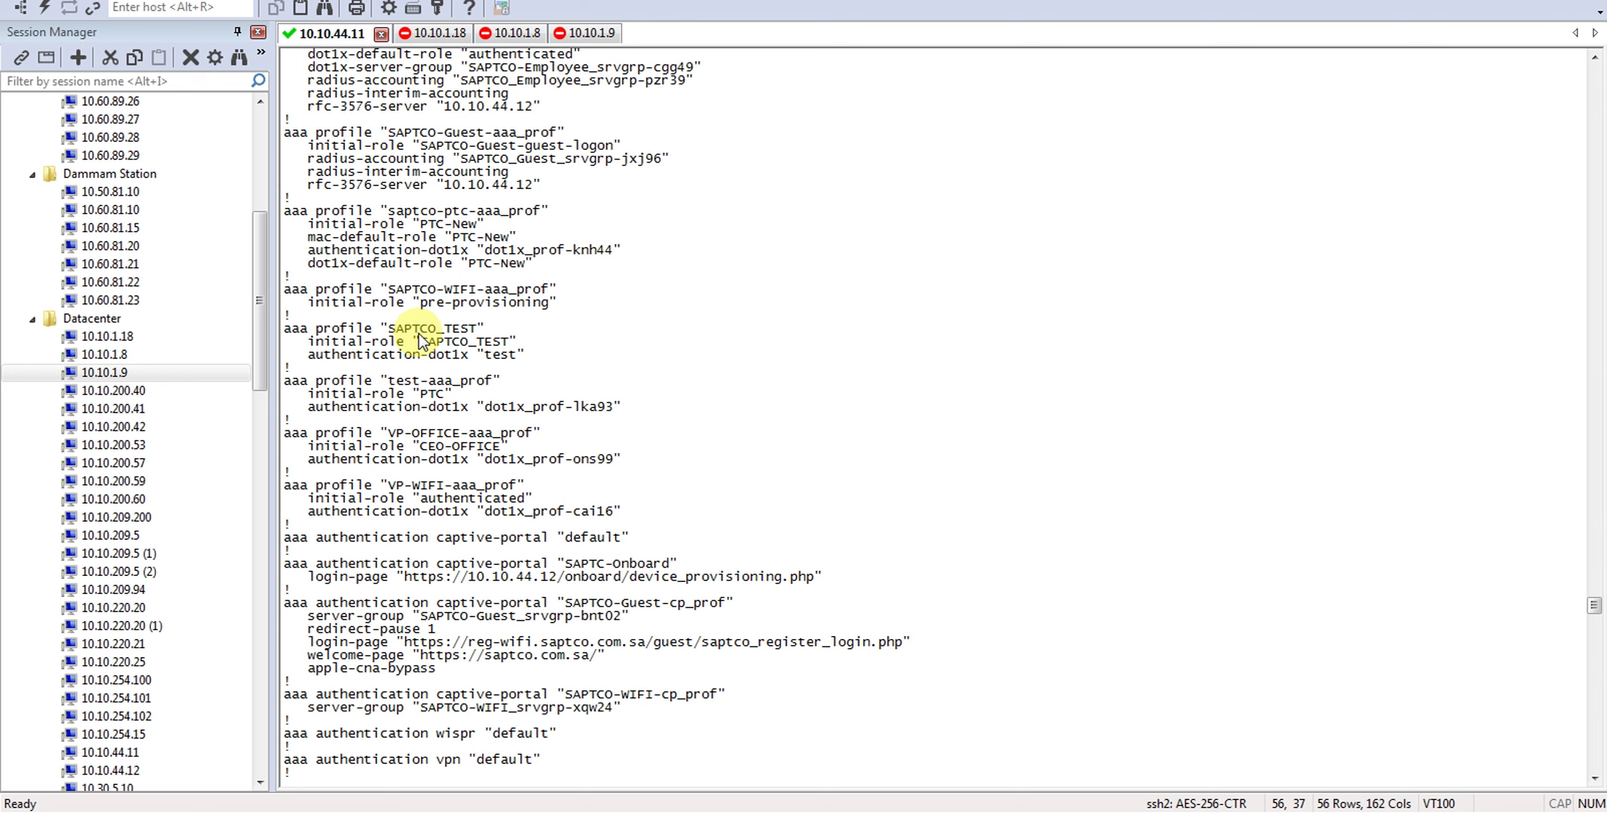
scroll(418, 334, "up", 5)
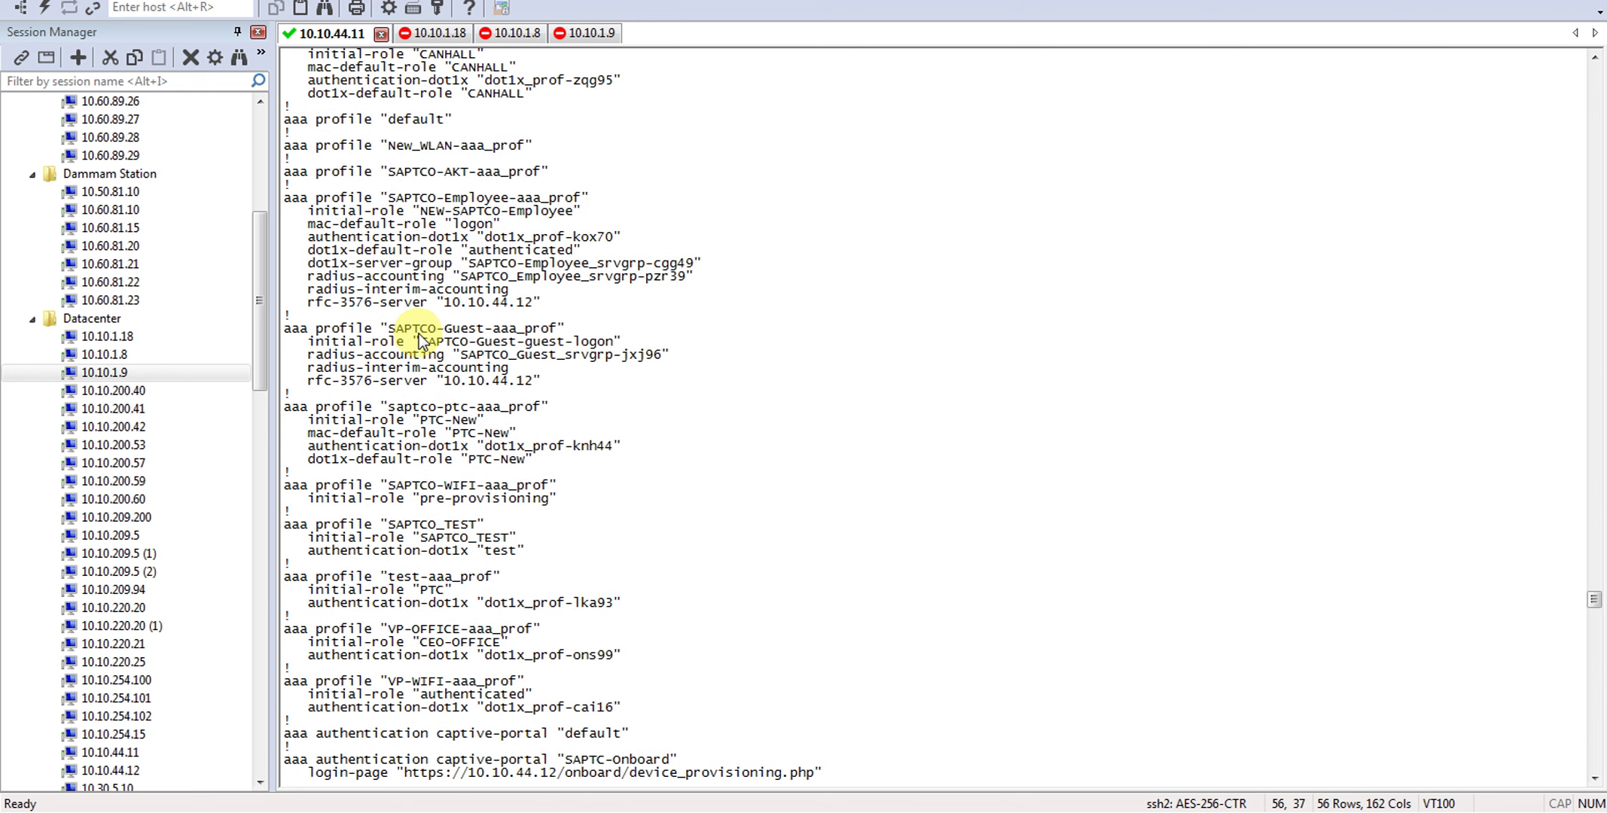
scroll(418, 333, "up", 4)
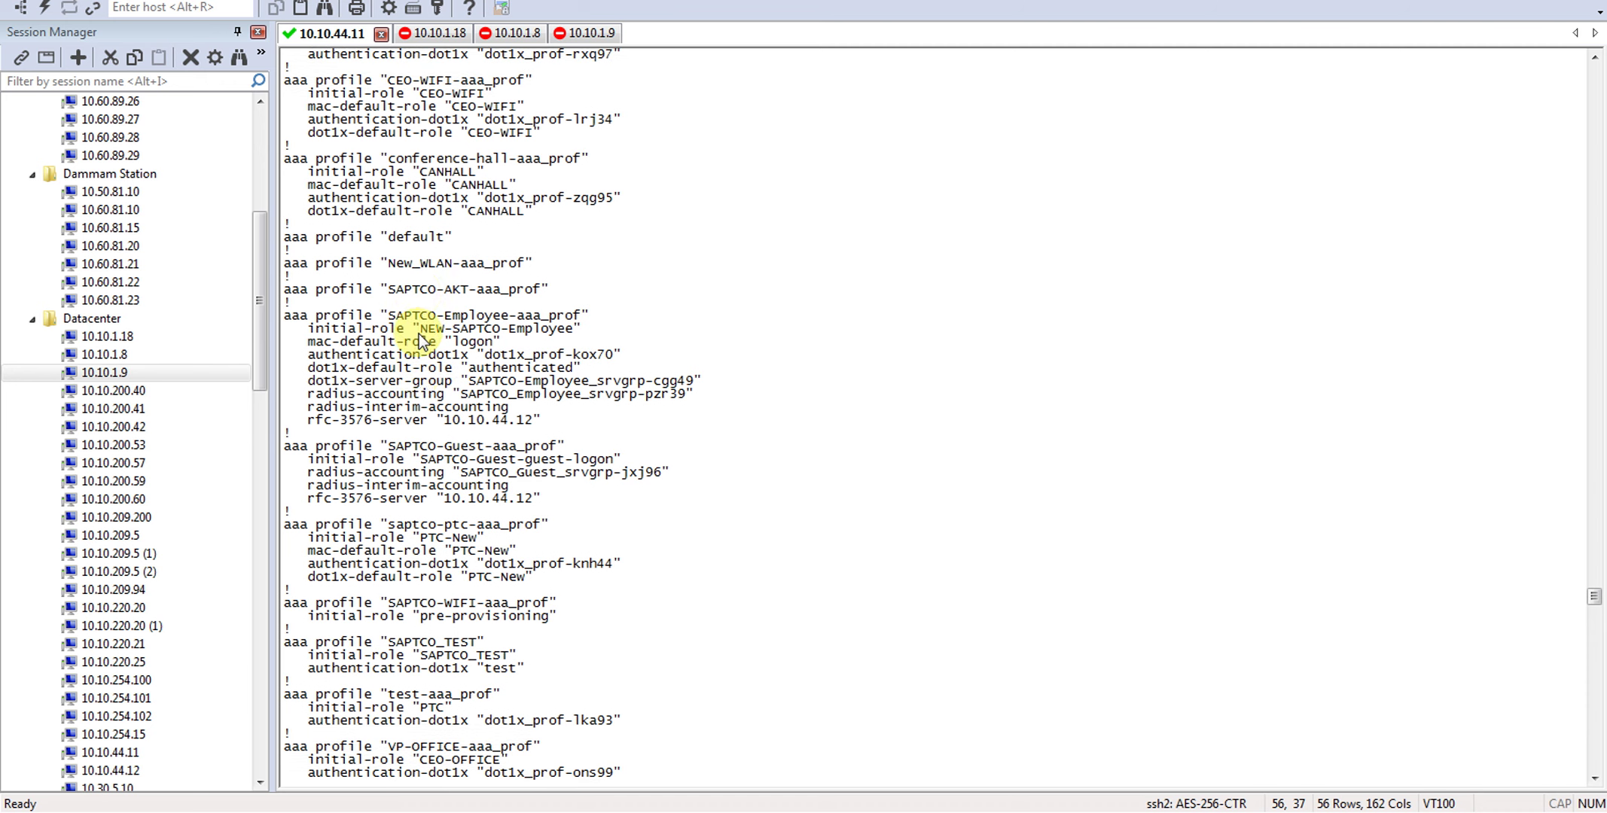
scroll(420, 338, "up", 4)
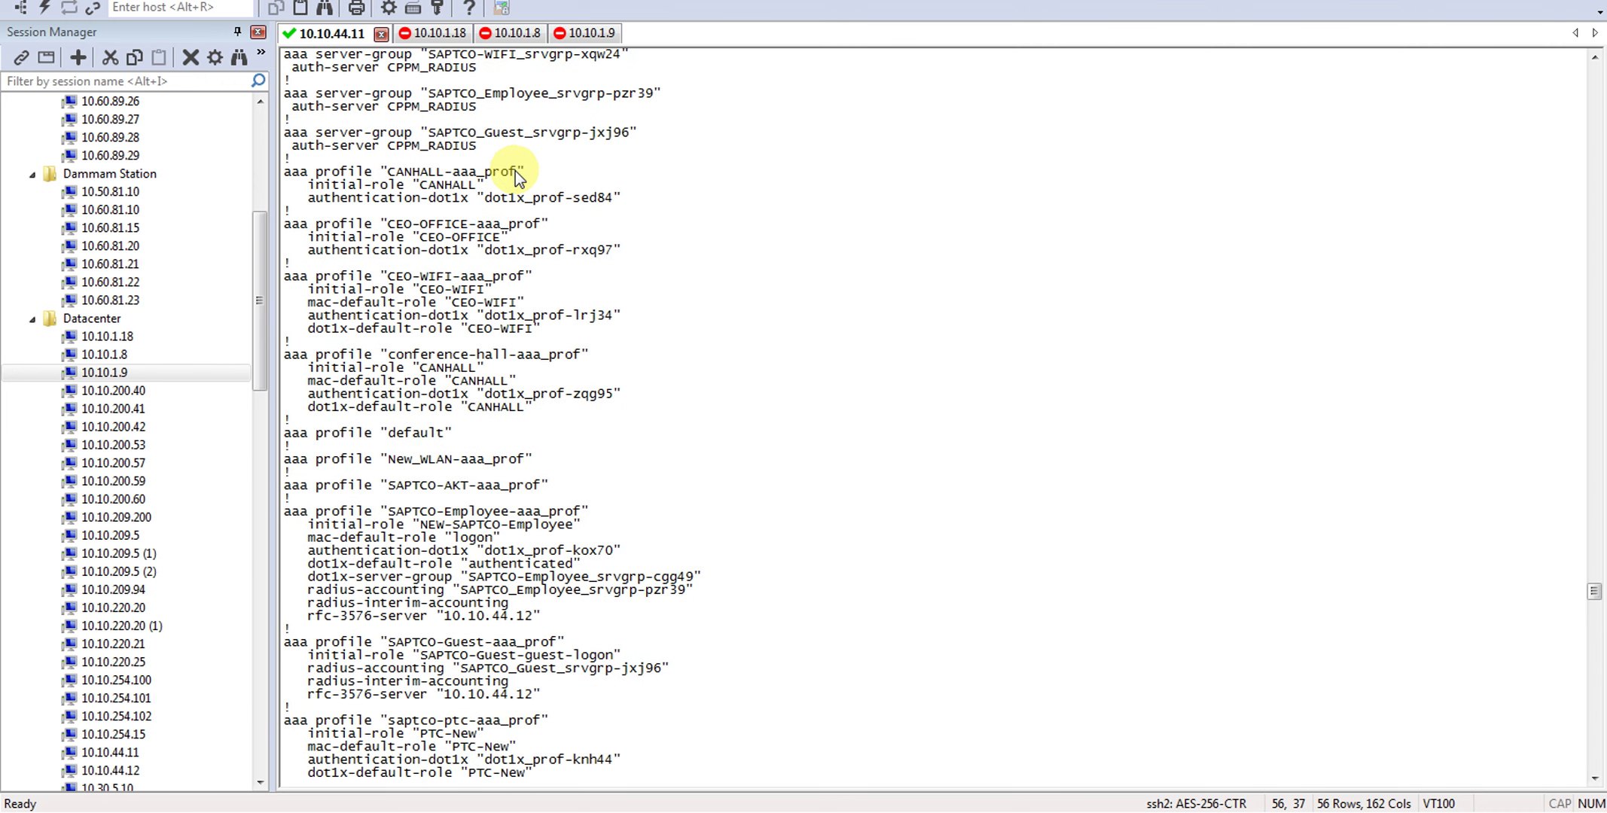
left_click_drag(521, 171, 289, 185)
key("ctrl+c")
Clear the stray input from the prompt and save the configuration with copy running-config startup-config
type("c")
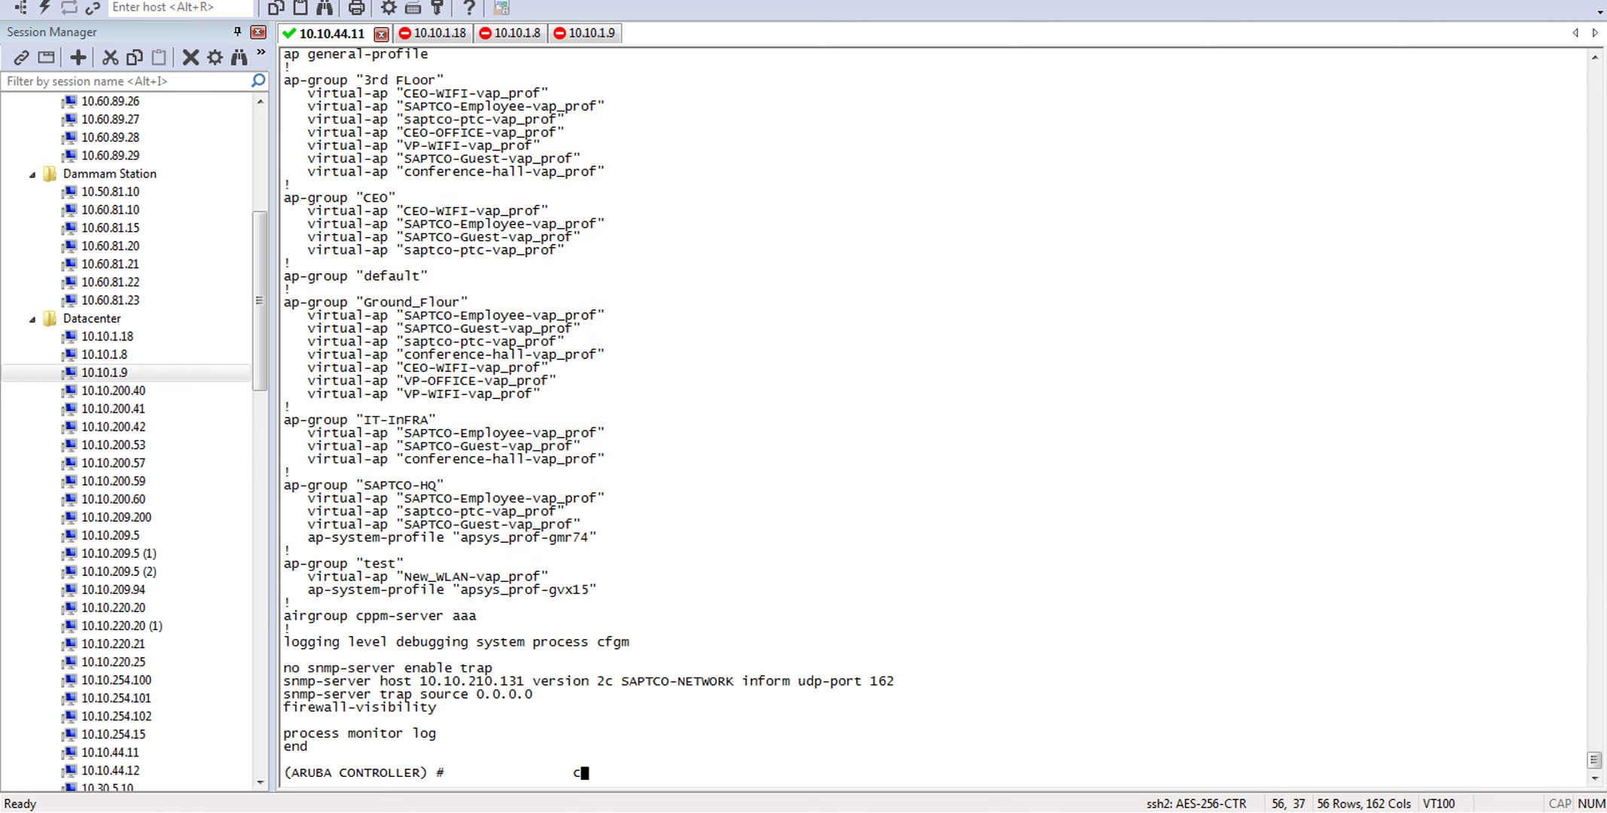
key("BackSpace")
key("BackSpace")
key("BackSpace")
key("BackSpace")
type("copy")
key("BackSpace")
key("BackSpace")
key("BackSpace")
key("BackSpace")
key("BackSpace")
key("BackSpace")
key("BackSpace")
key("BackSpace")
key("BackSpace")
key("BackSpace")
key("BackSpace")
key("BackSpace")
key("BackSpace")
key("BackSpace")
key("BackSpace")
key("BackSpace")
key("BackSpace")
key("BackSpace")
type("copy running-config  stq")
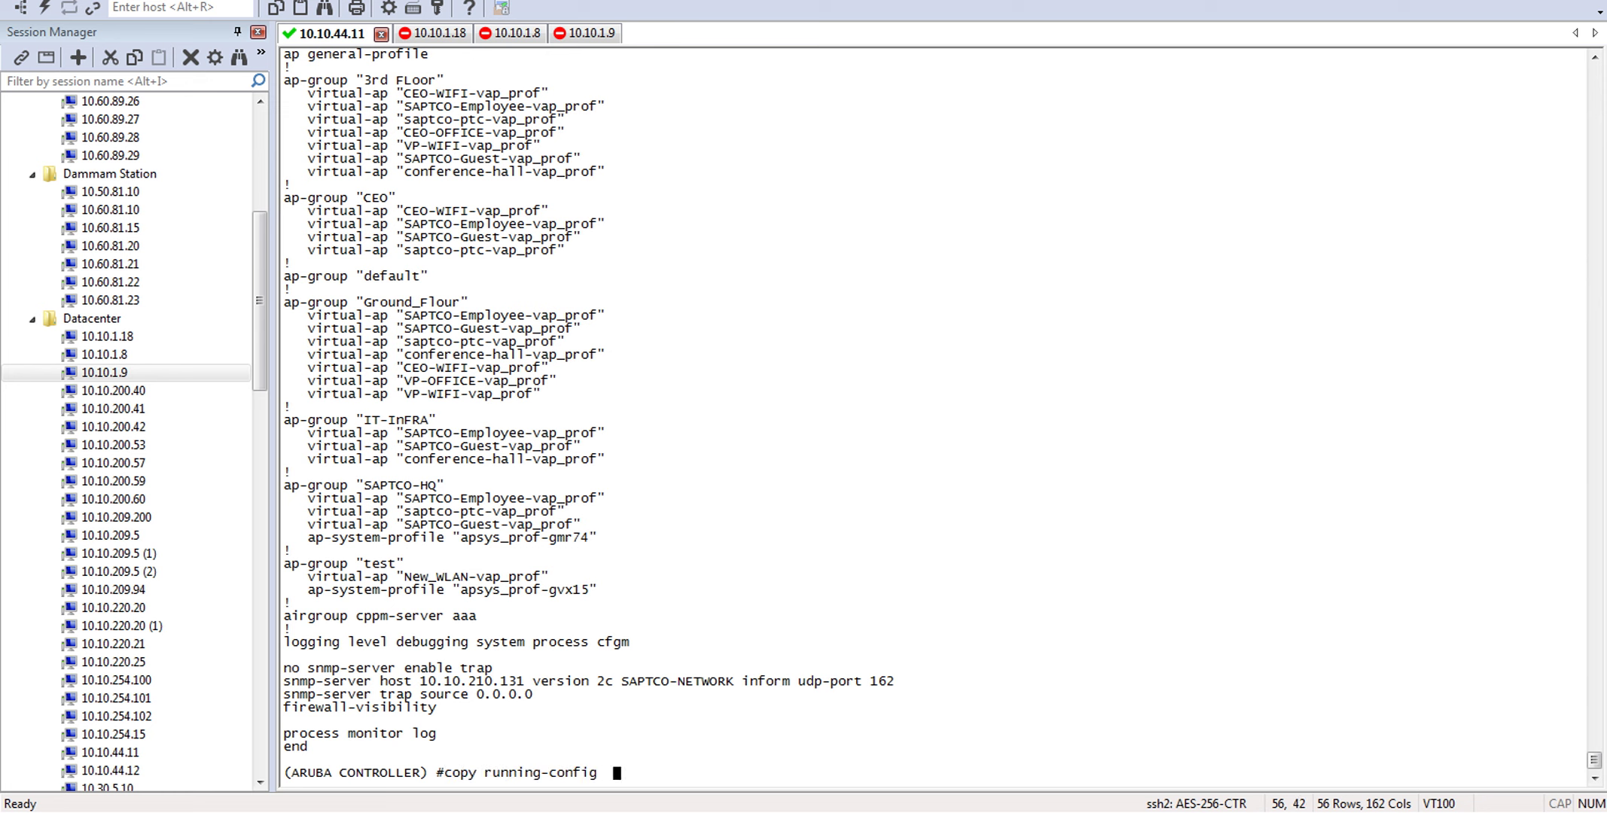
key("BackSpace")
key("Tab")
key("Return")
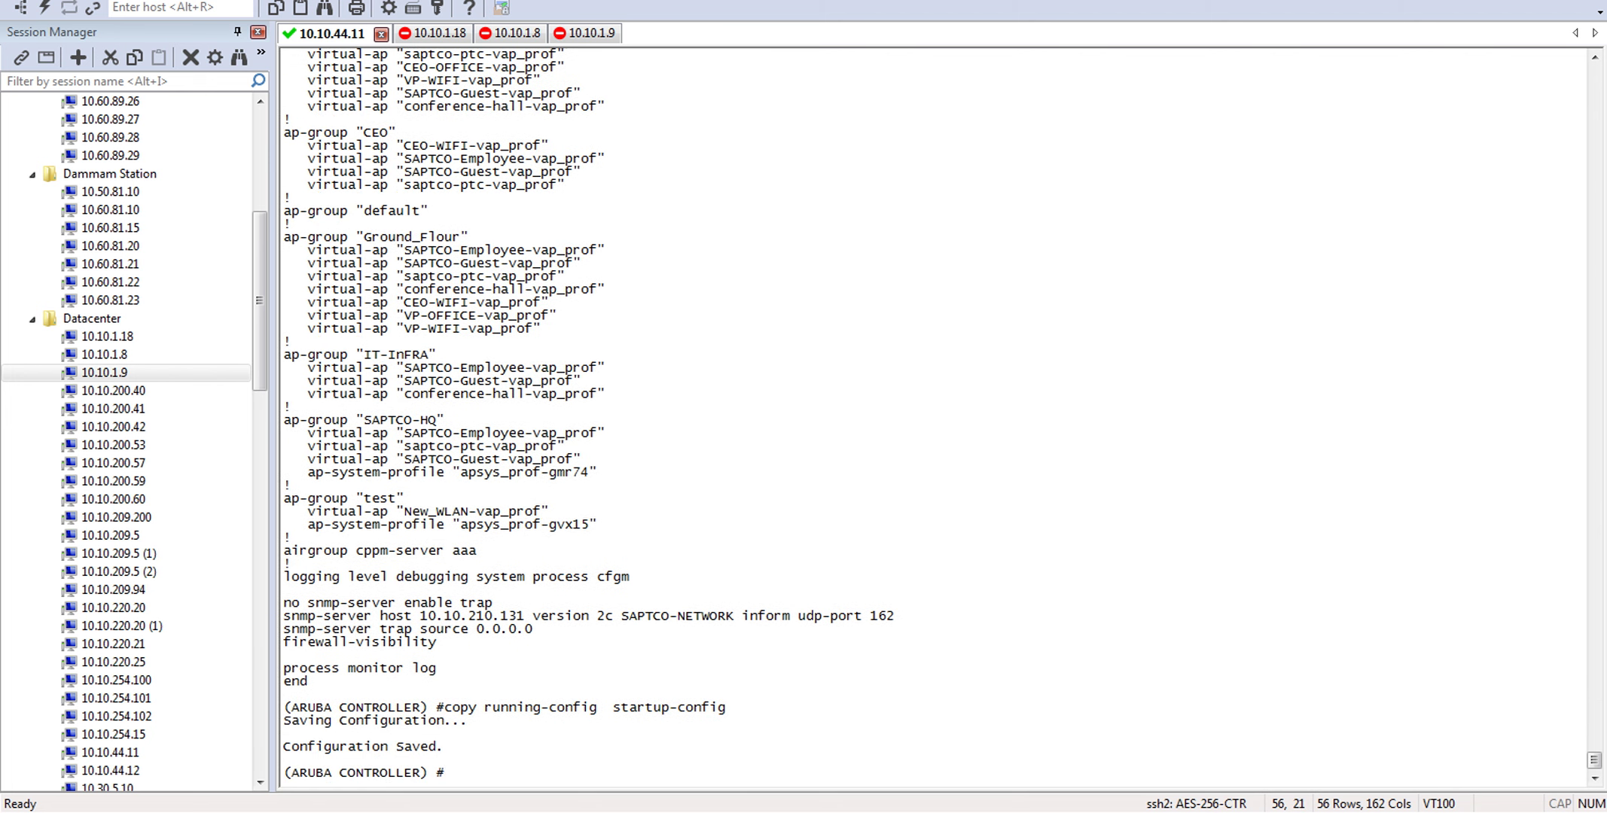
Enter configuration mode with configure t and enter no aaa profile "CANHALL-aaa_prof" using the copied line
type("configure t")
key("Return")
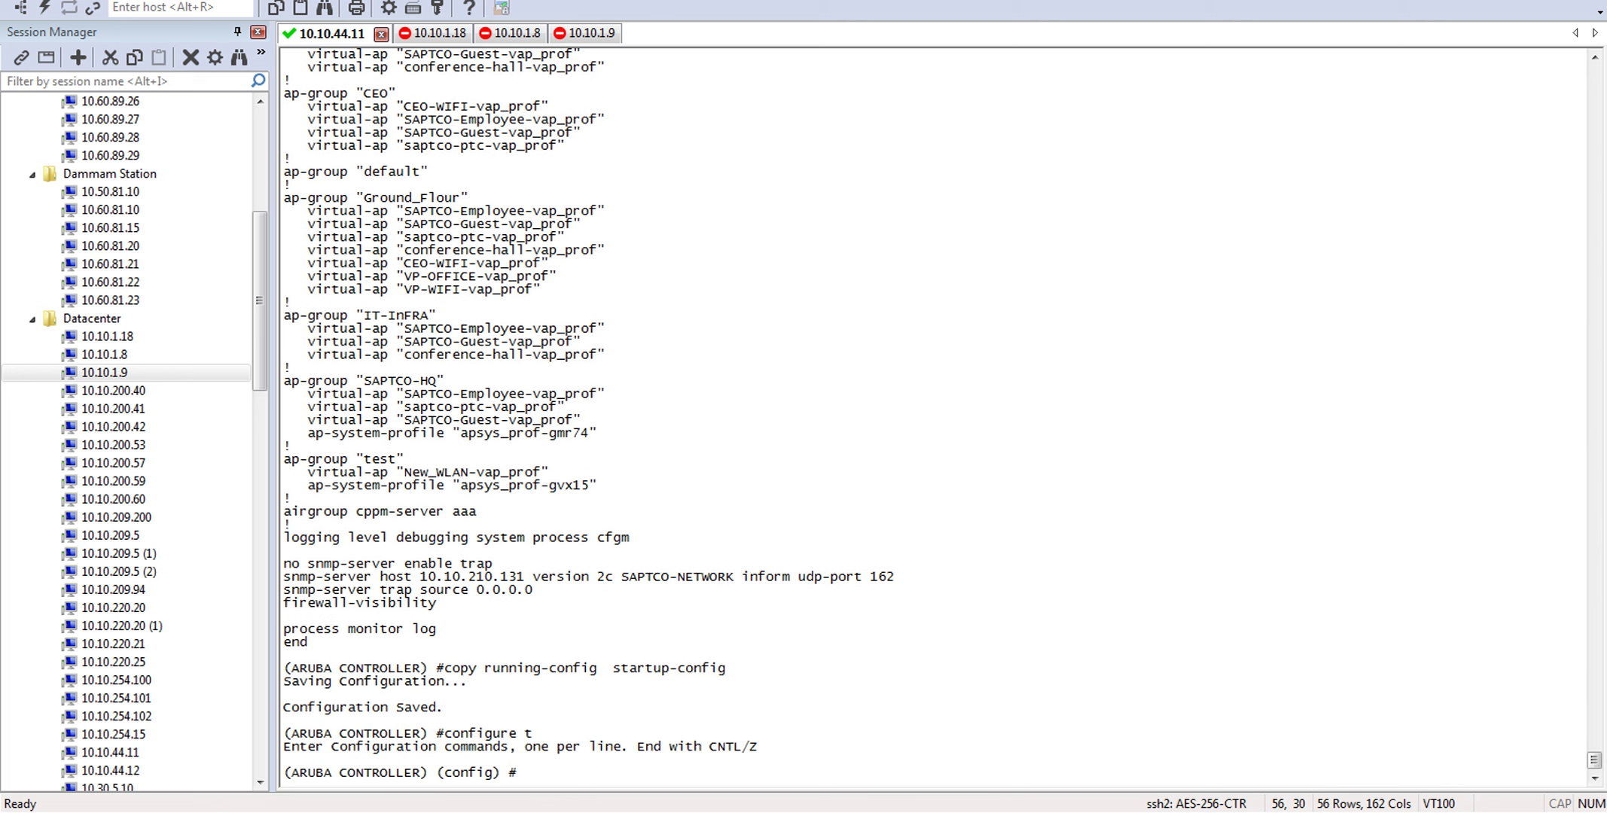
type("no")
key("shift+Insert")
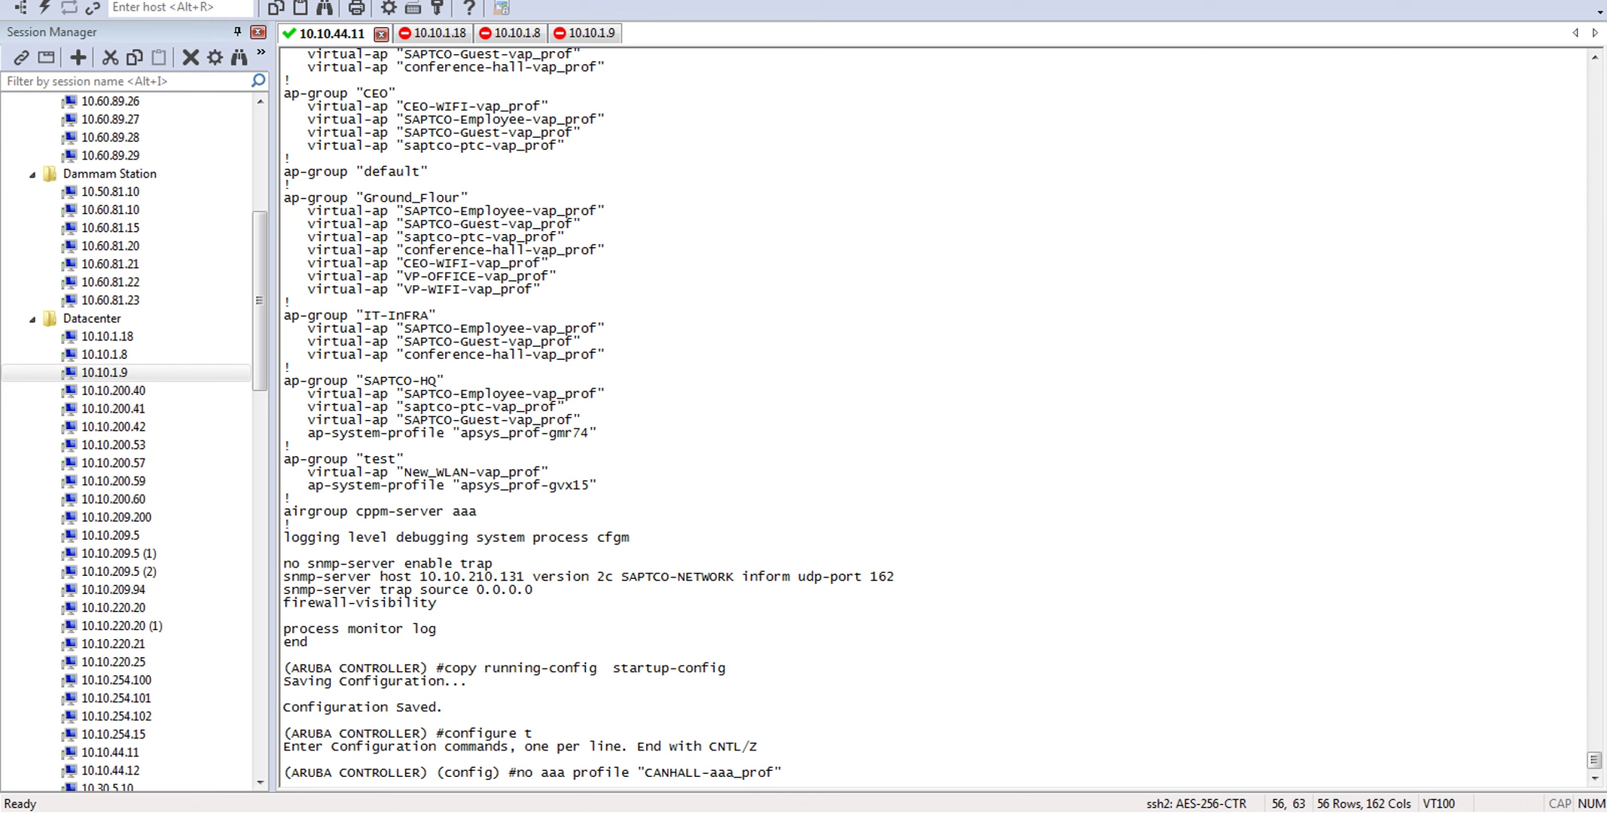
key("Return")
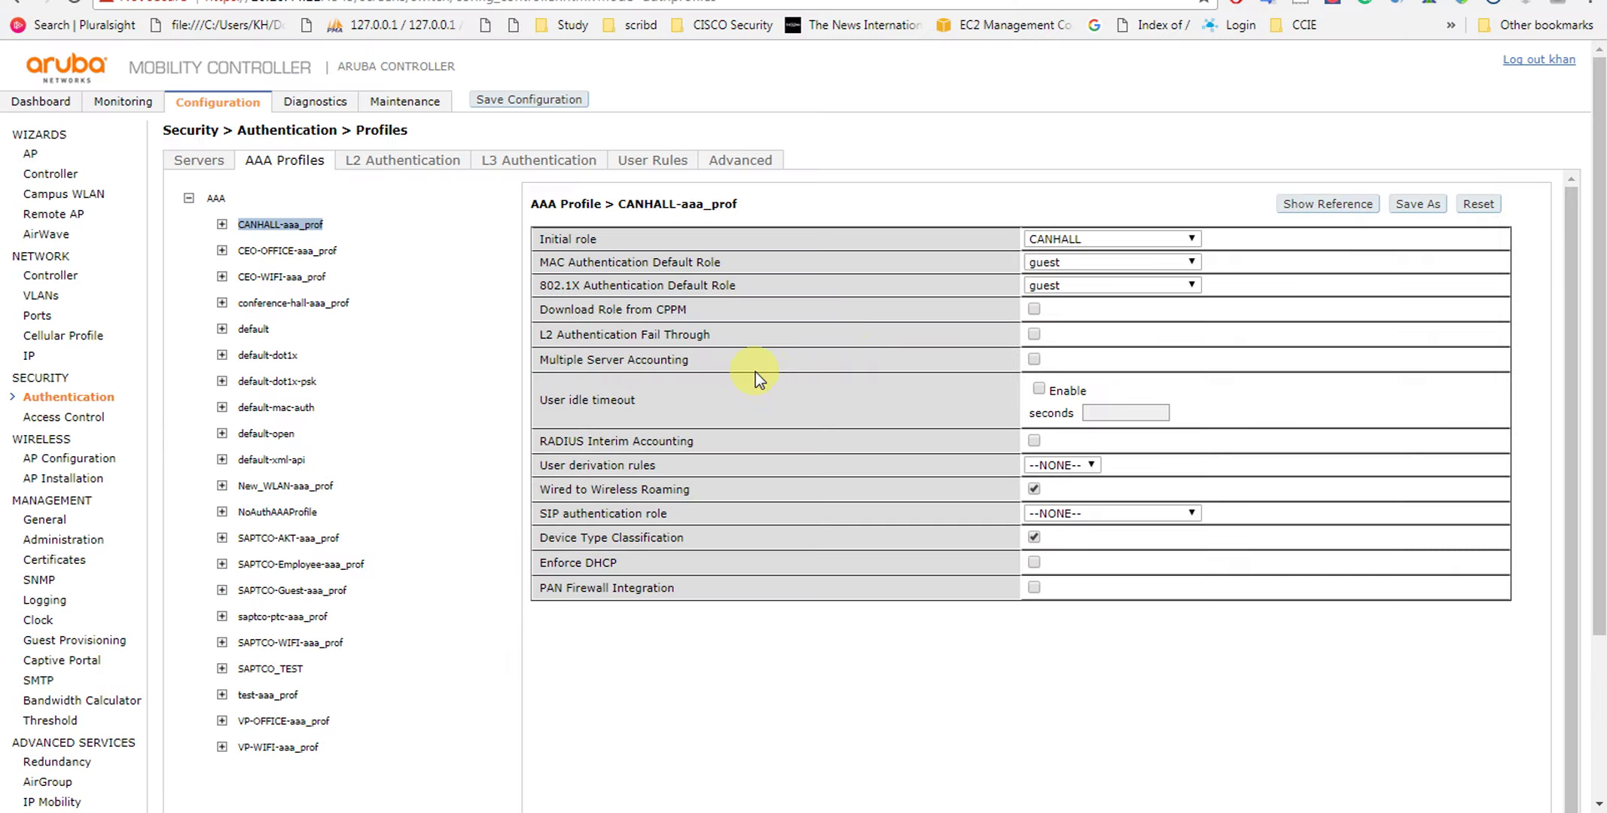
Switch to the Aruba web interface, check which profiles reference CANHALL-aaa_prof and hide the reference list
left_click(1107, 241)
left_click(1345, 204)
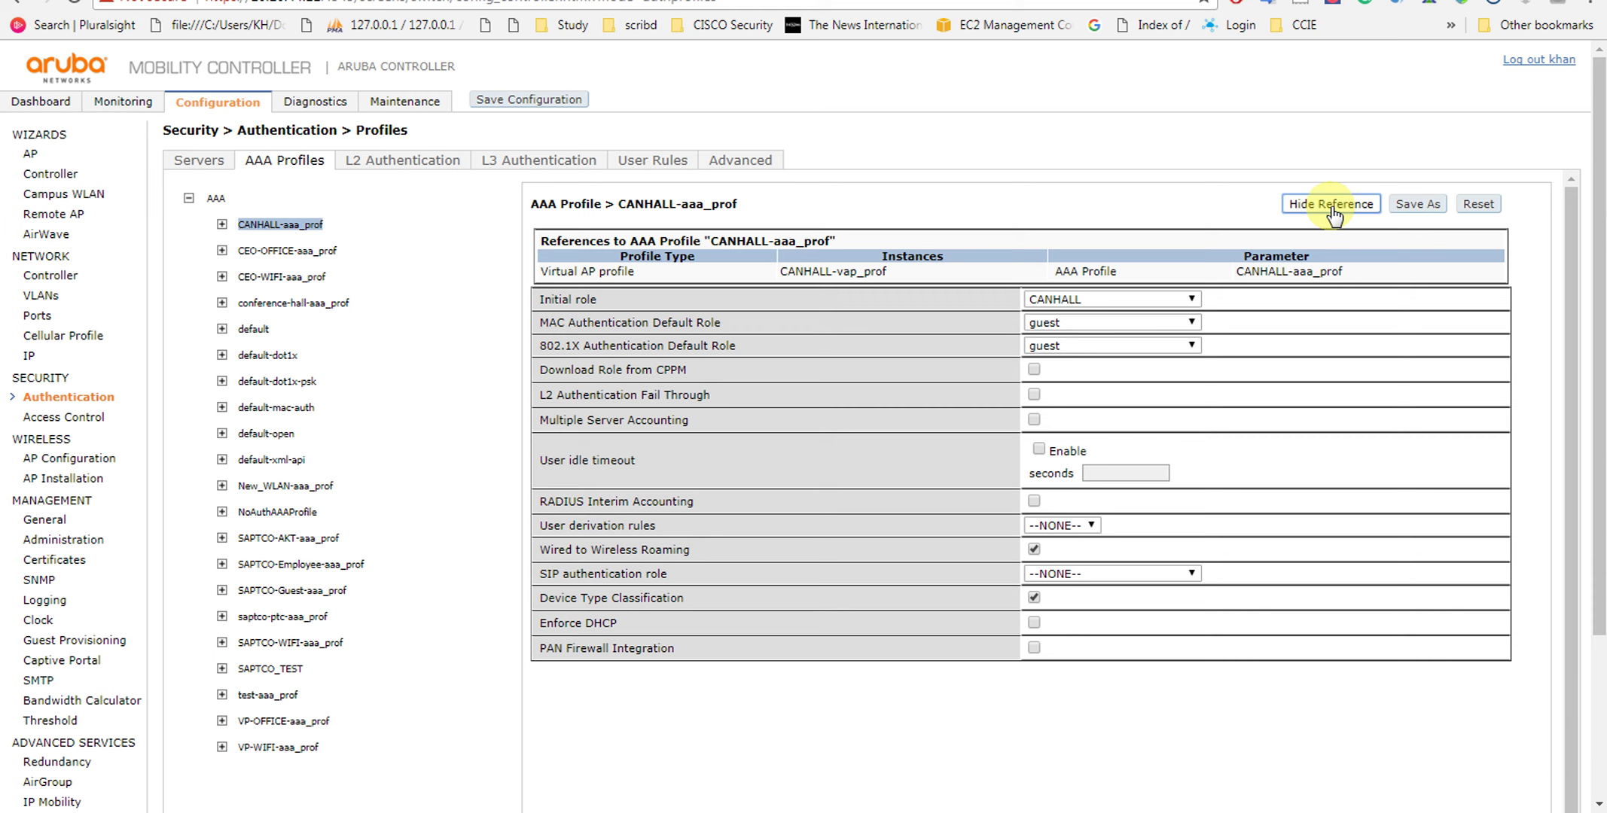
left_click(1332, 215)
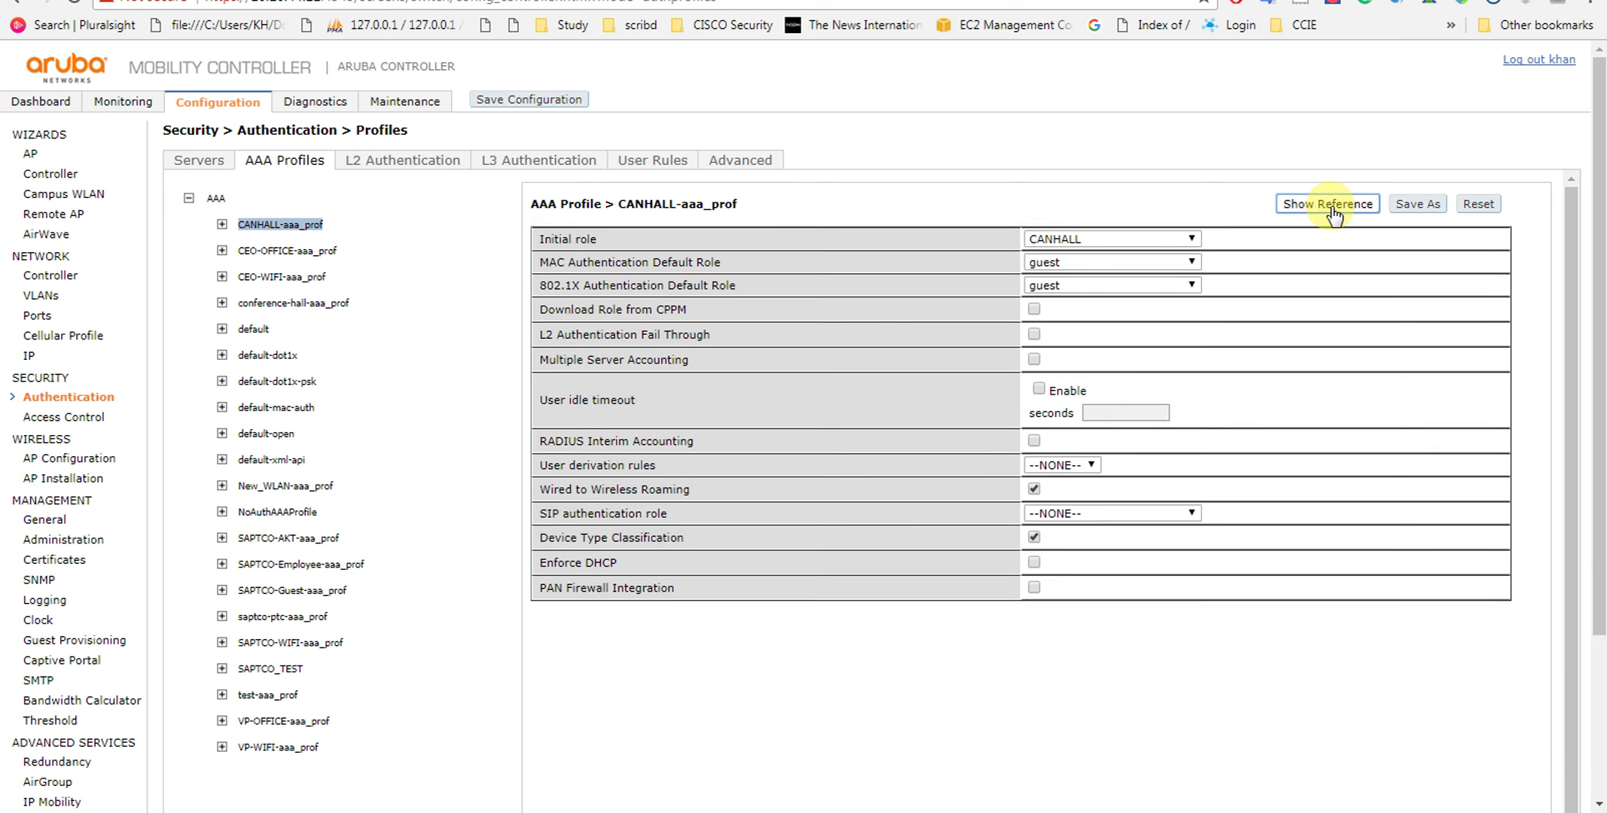
Open the Access Control user roles in a separate browser tab and select SAPTCO-Guest-aaa_prof among the AAA profiles
right_click(66, 423)
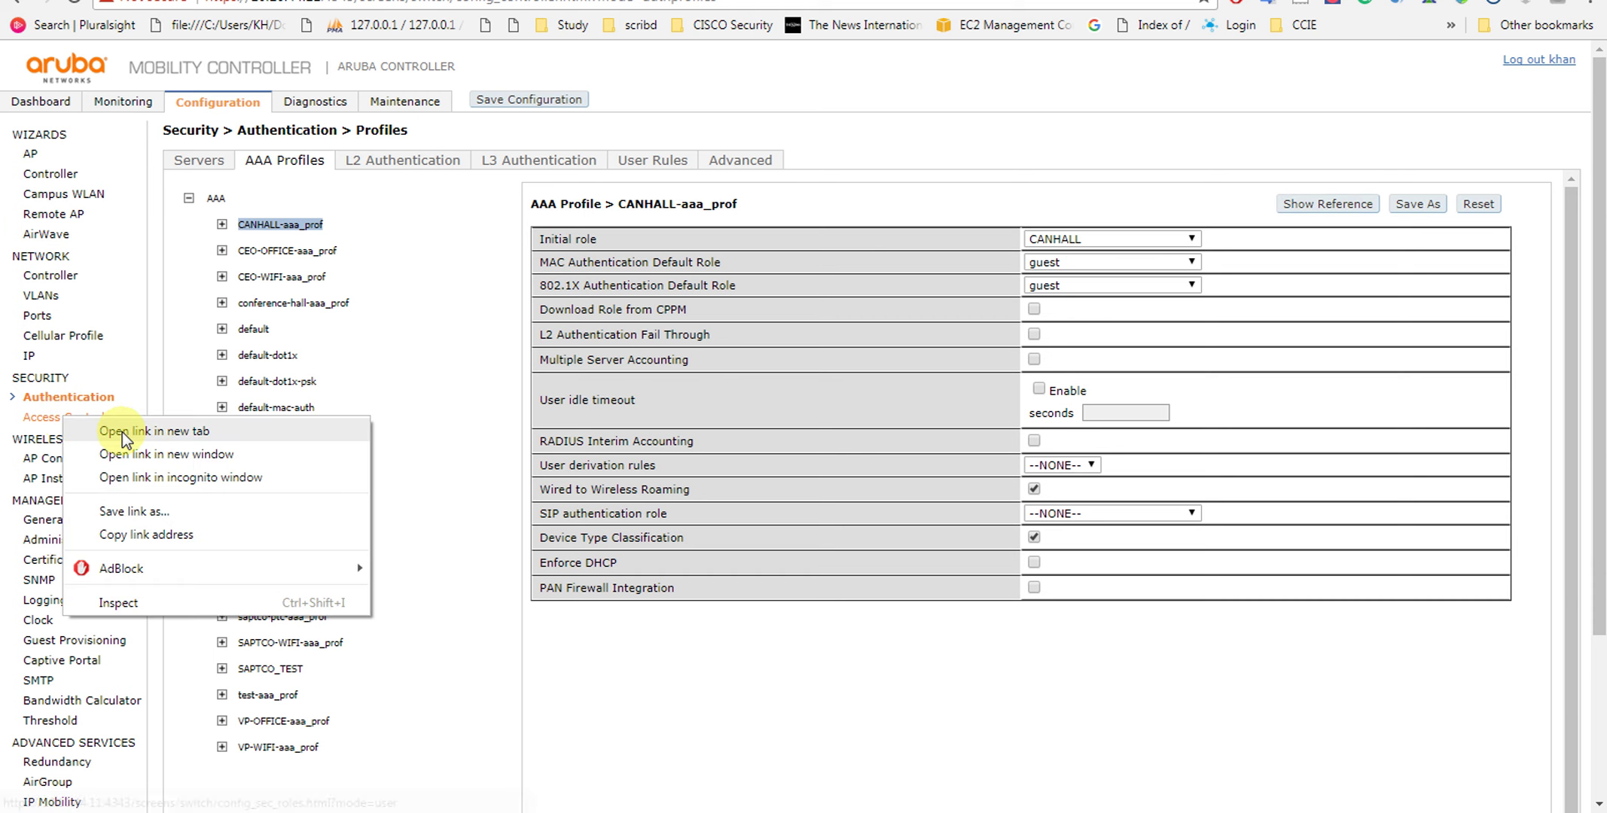
left_click(87, 433)
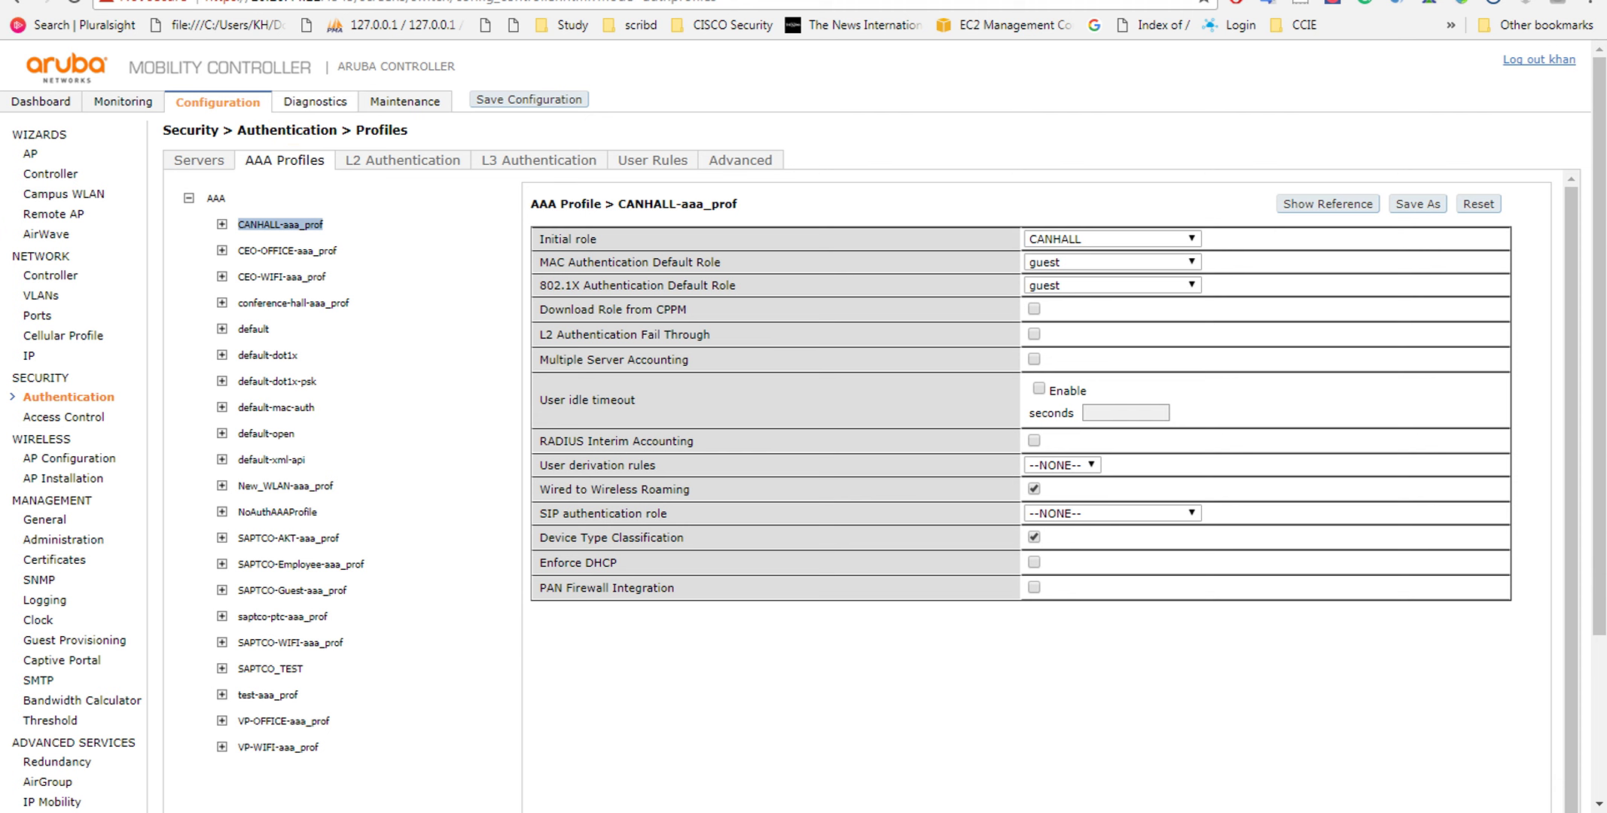
left_click(292, 590)
key("ctrl+Tab")
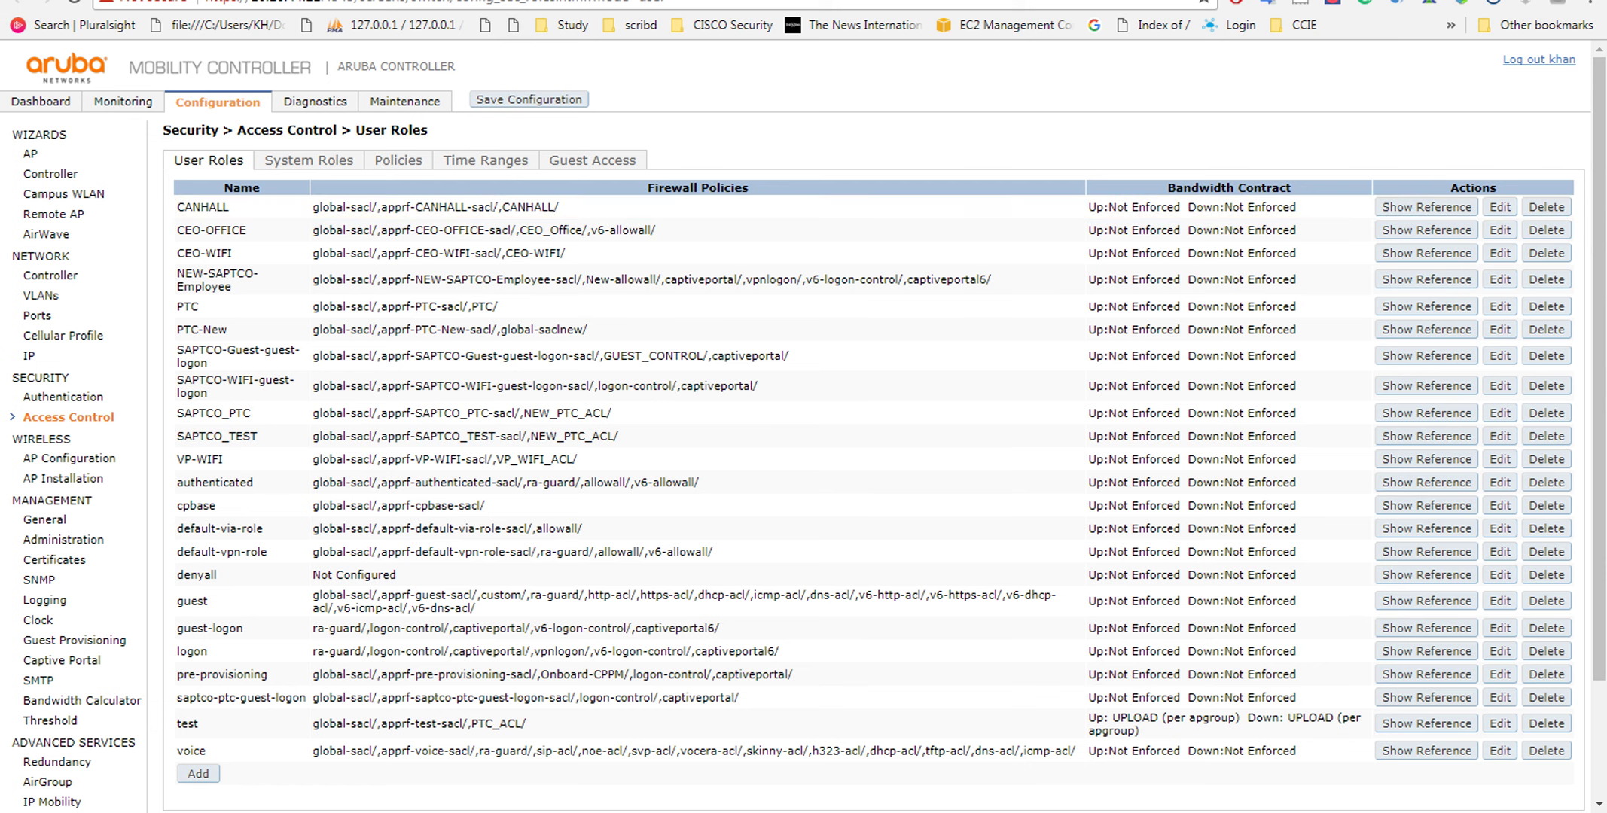
key("ctrl+Tab")
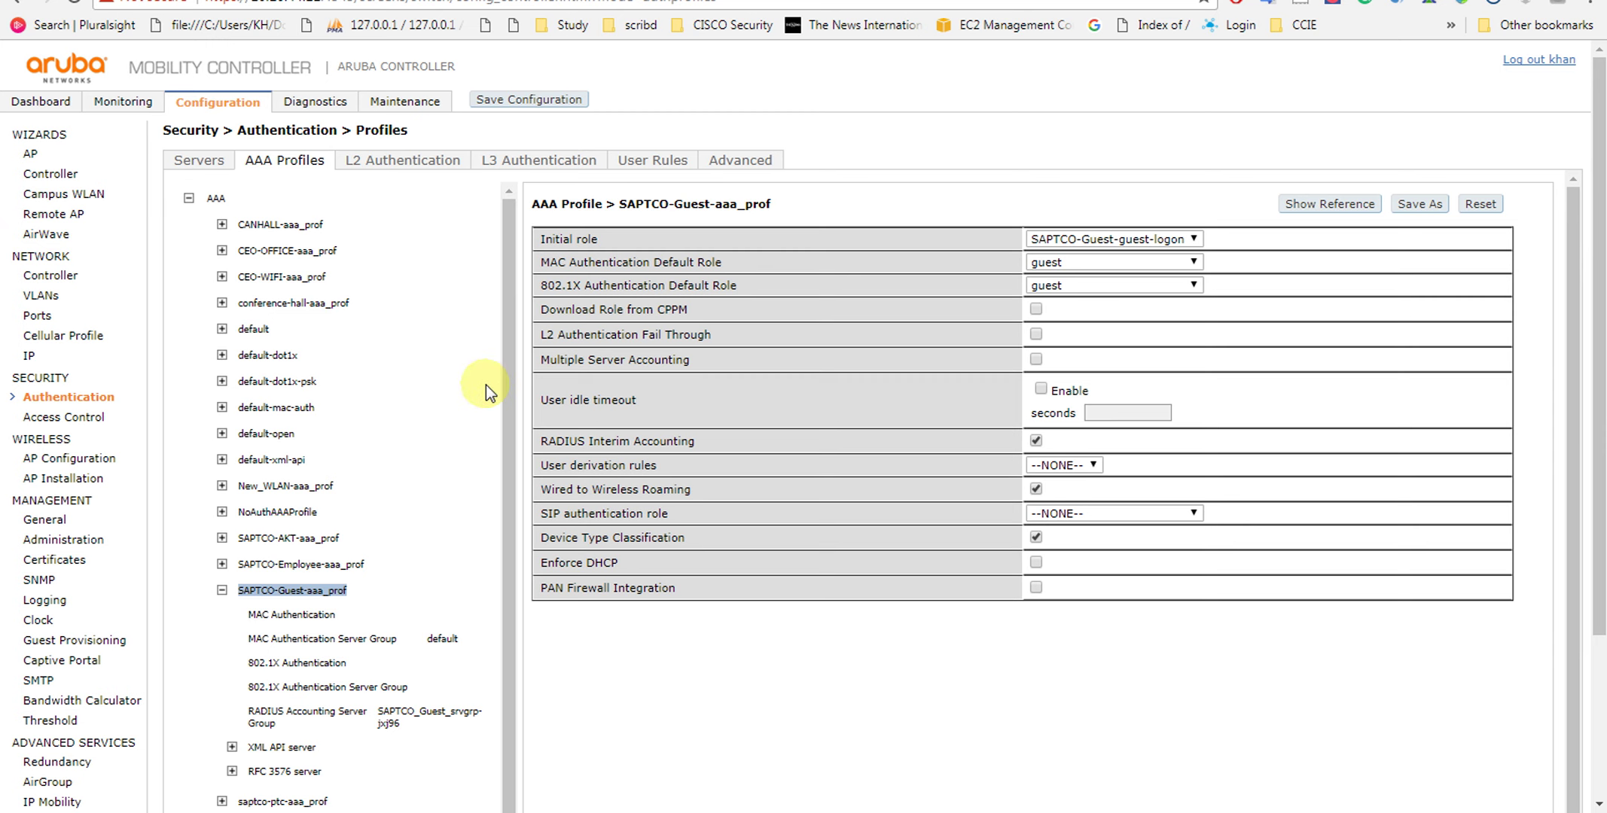
Review the available initial roles for SAPTCO-Guest-aaa_prof and close the list without choosing another one
scroll(540, 441, "down", 1)
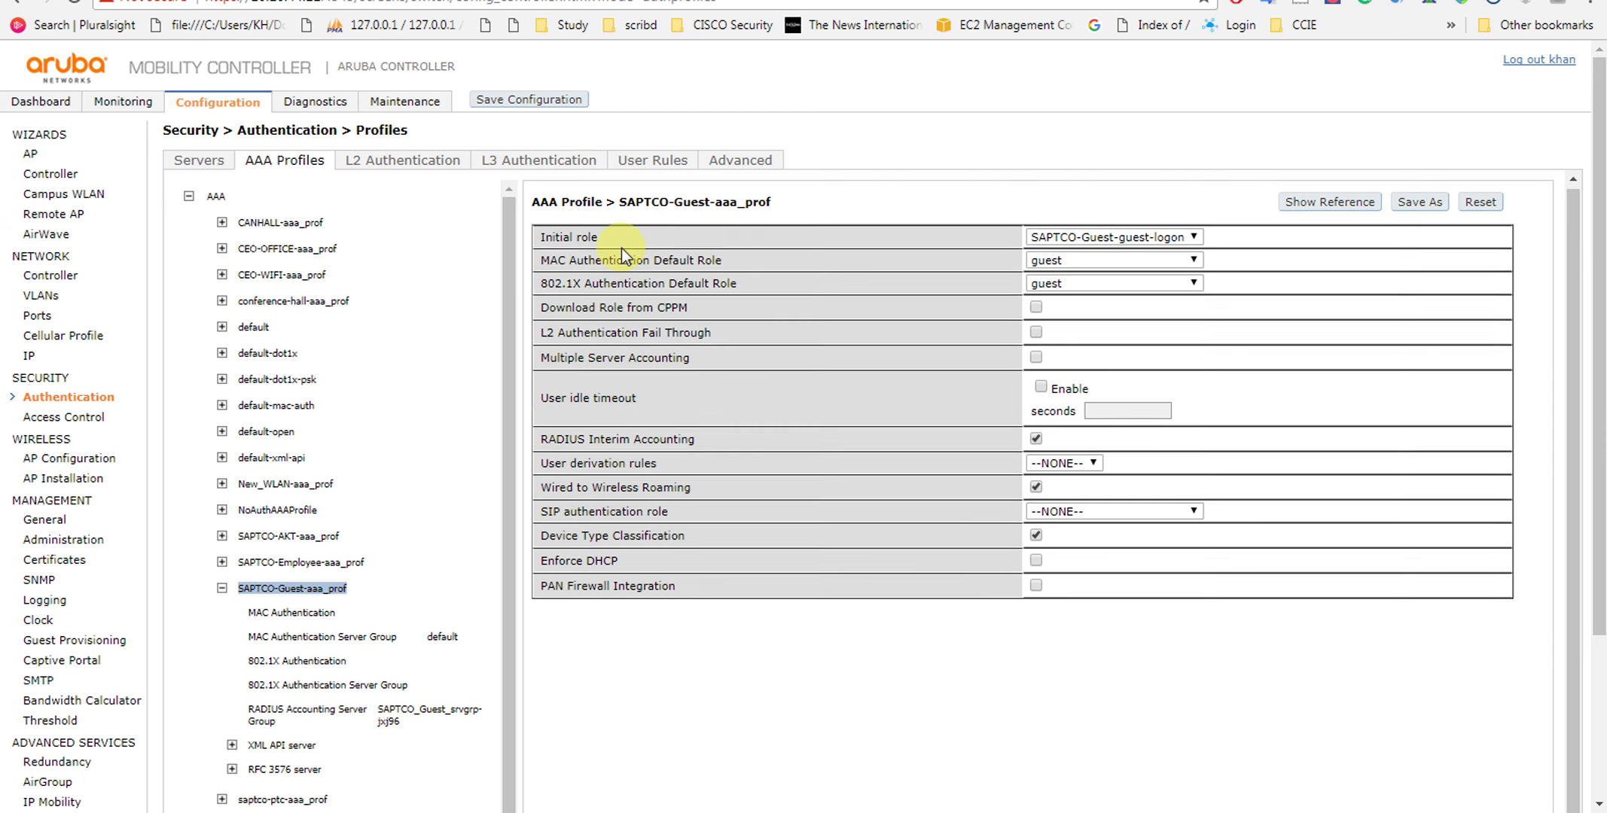
left_click(1171, 236)
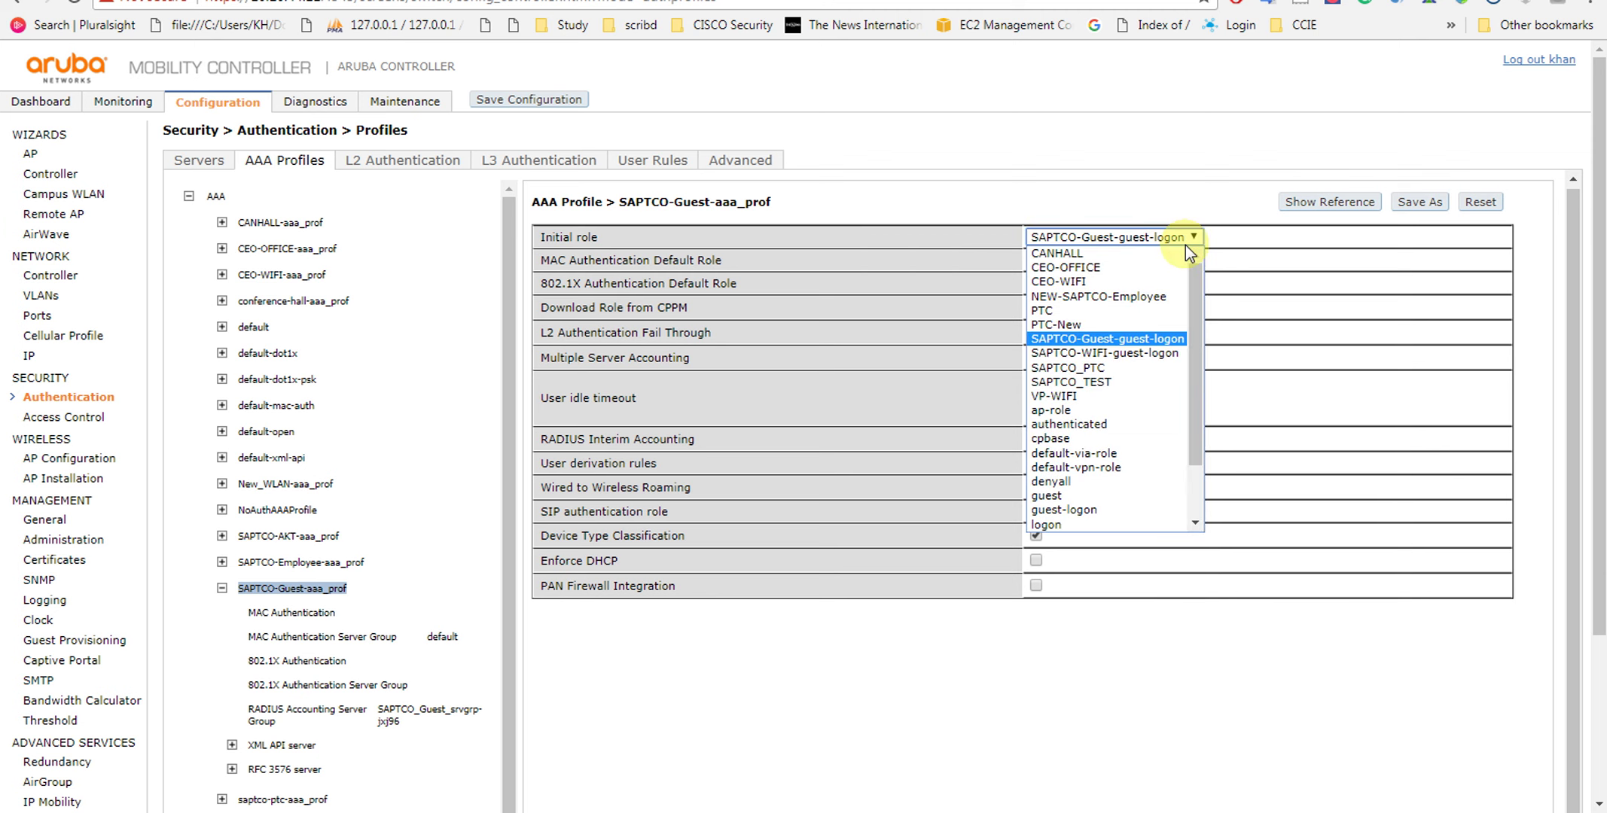
left_click_drag(1199, 281, 1201, 463)
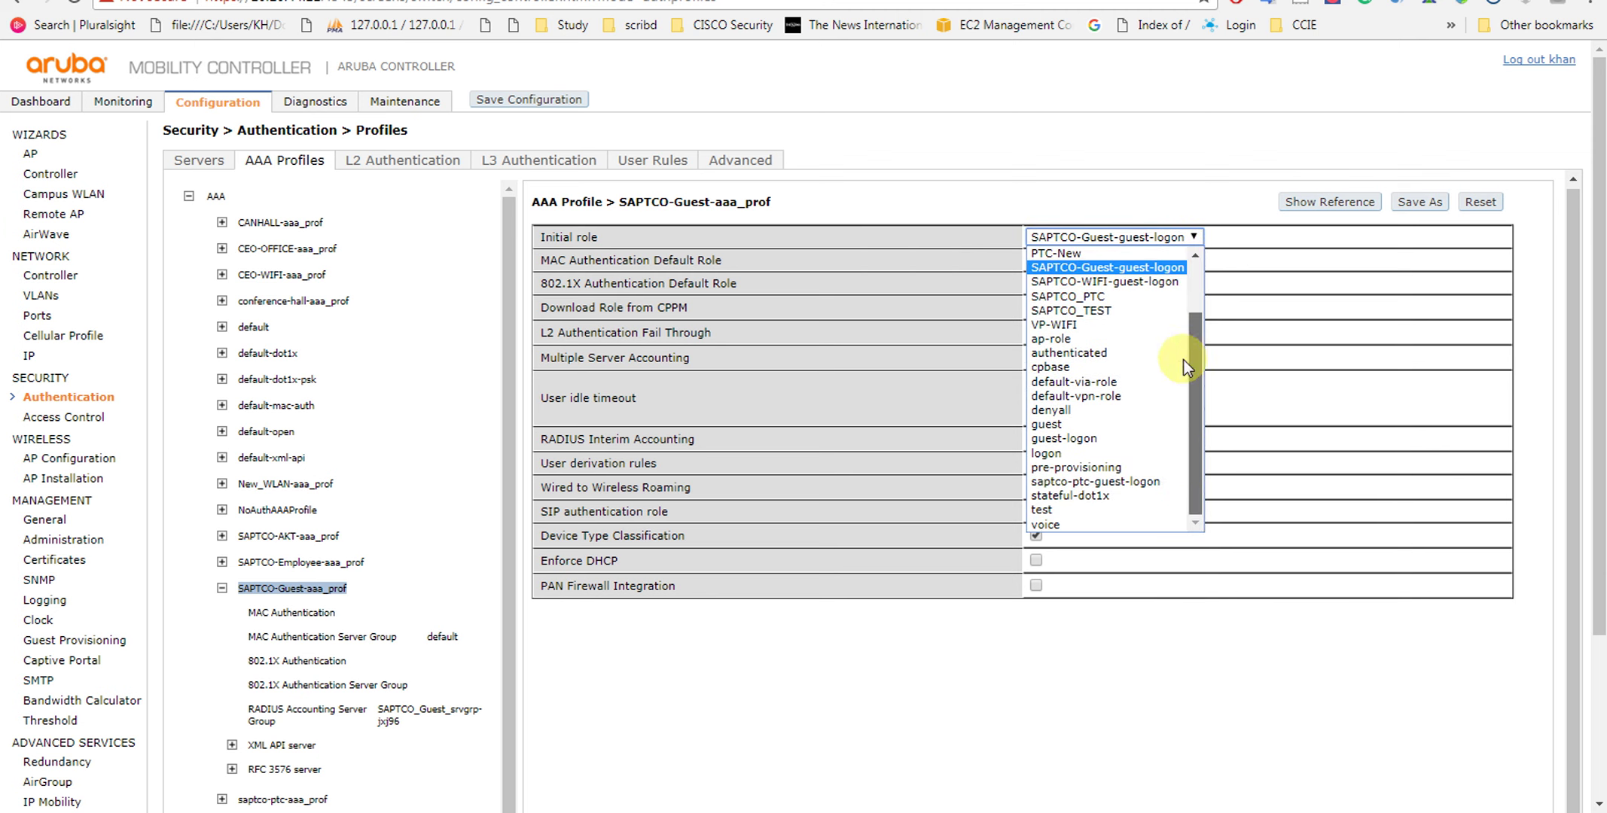
scroll(1184, 360, "up", 2)
left_click(1169, 153)
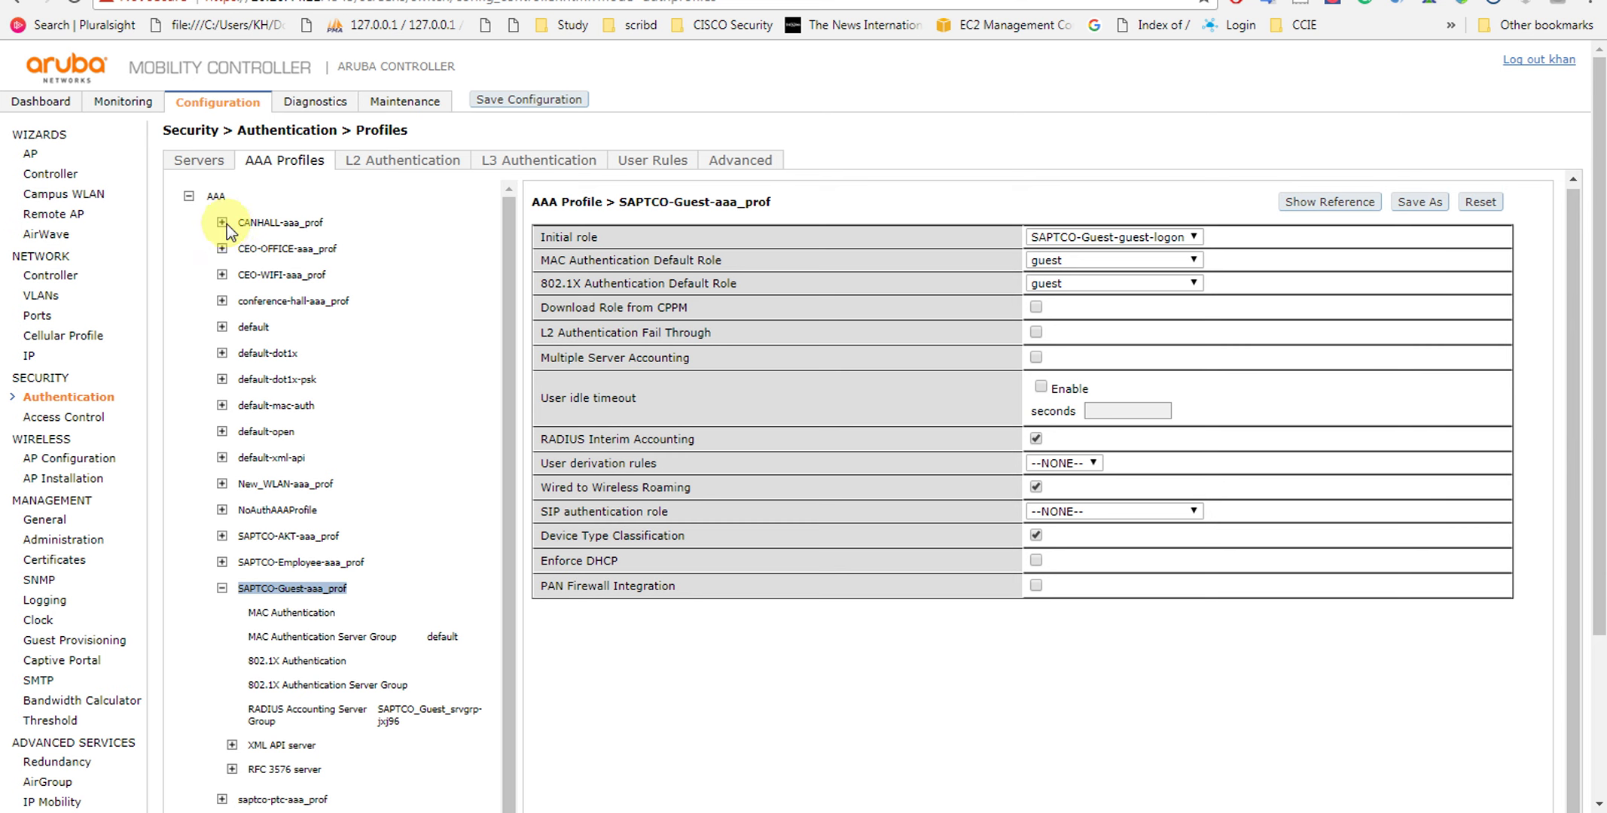
Open CANHALL-aaa_prof to review its settings and collapse the AAA profiles tree
left_click(267, 223)
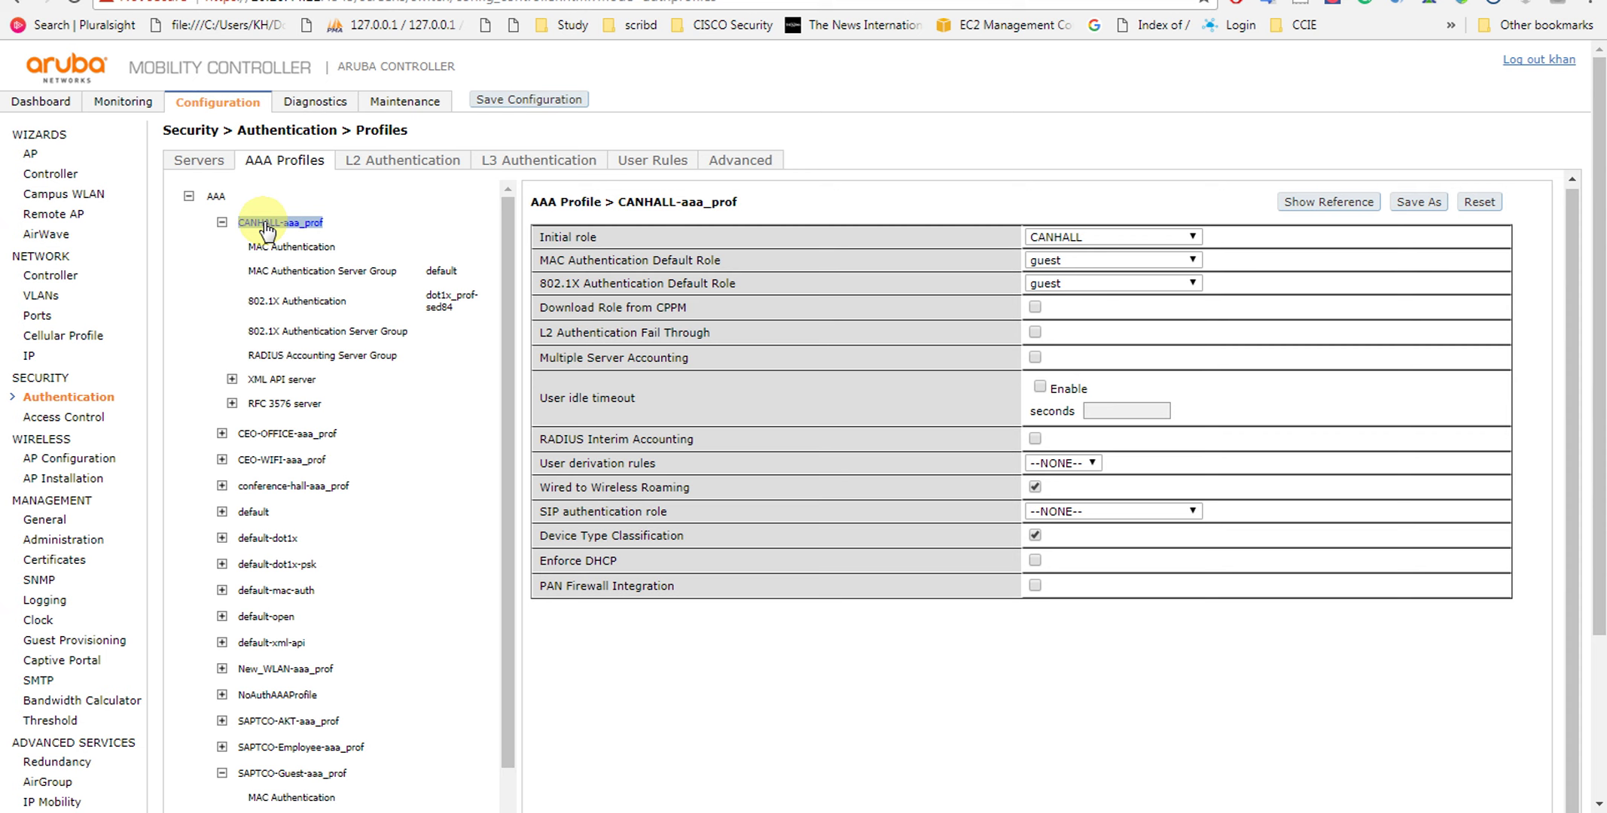
mouse_move(768, 451)
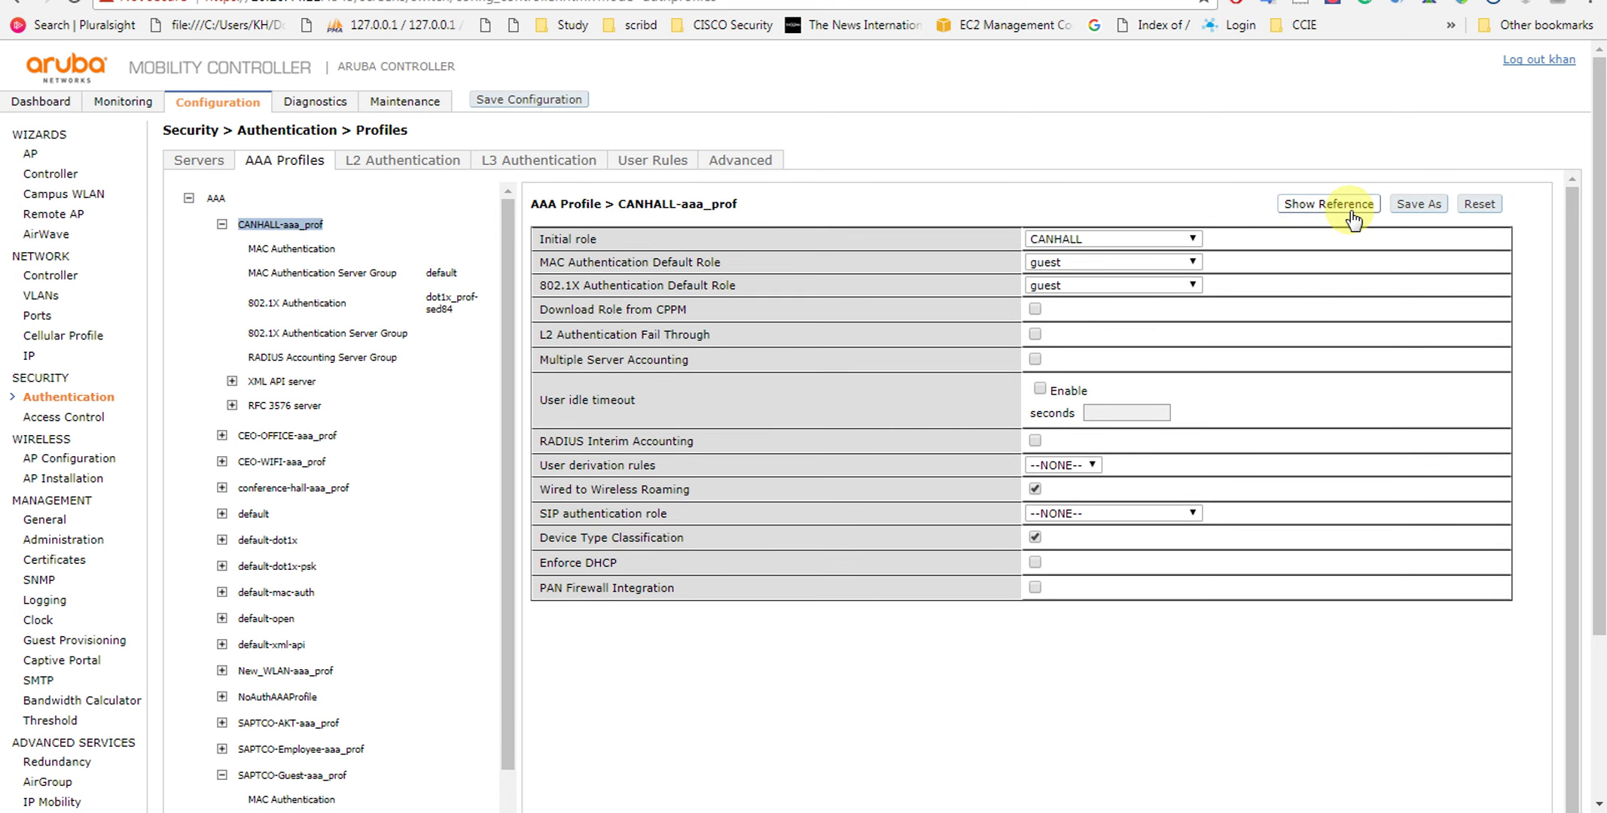
left_click(222, 224)
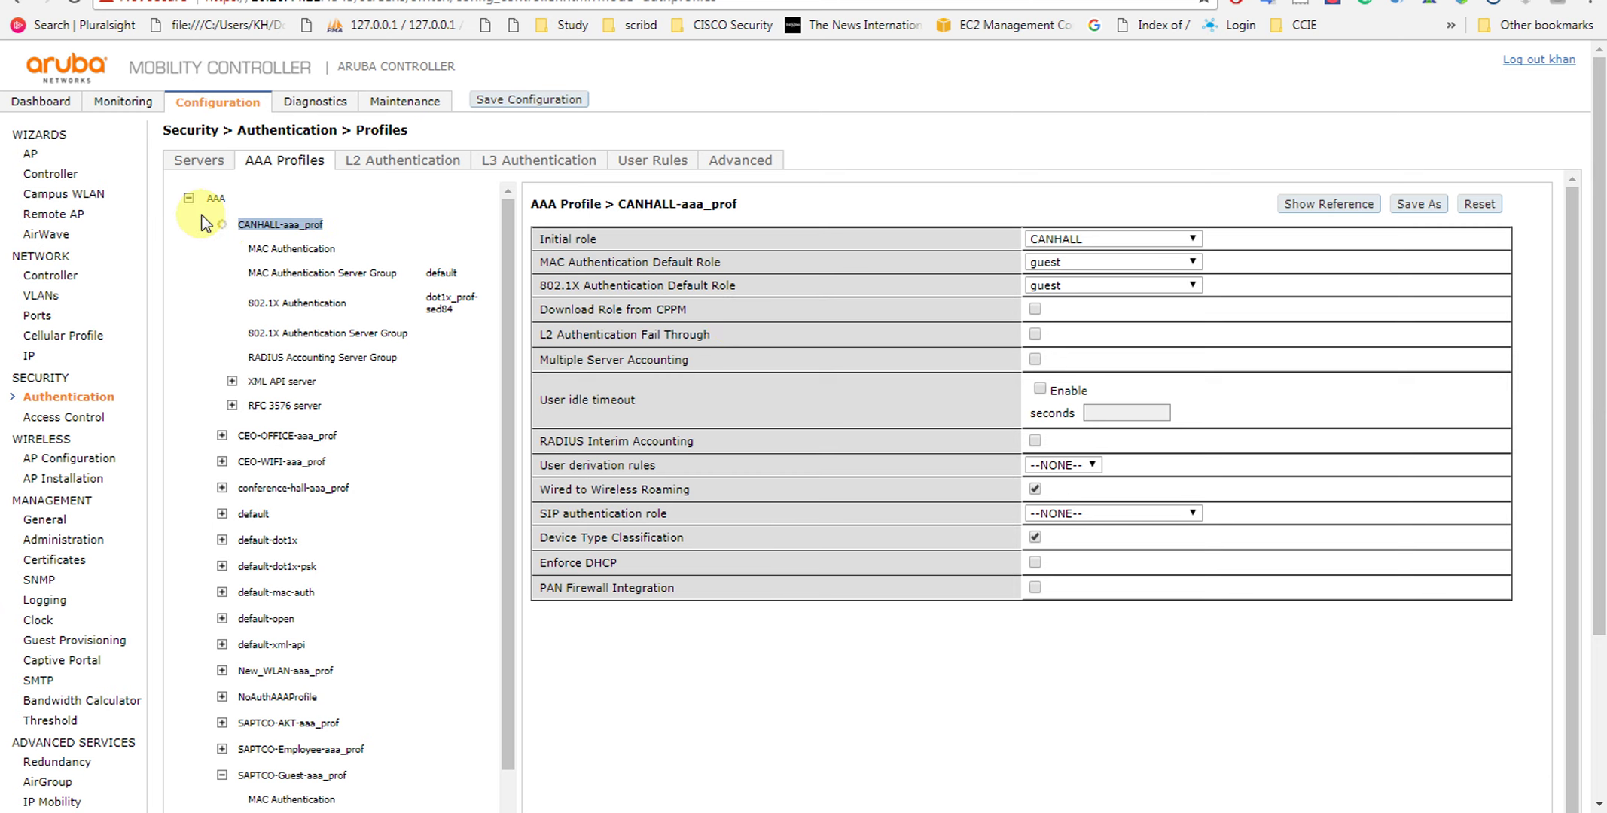
left_click(189, 199)
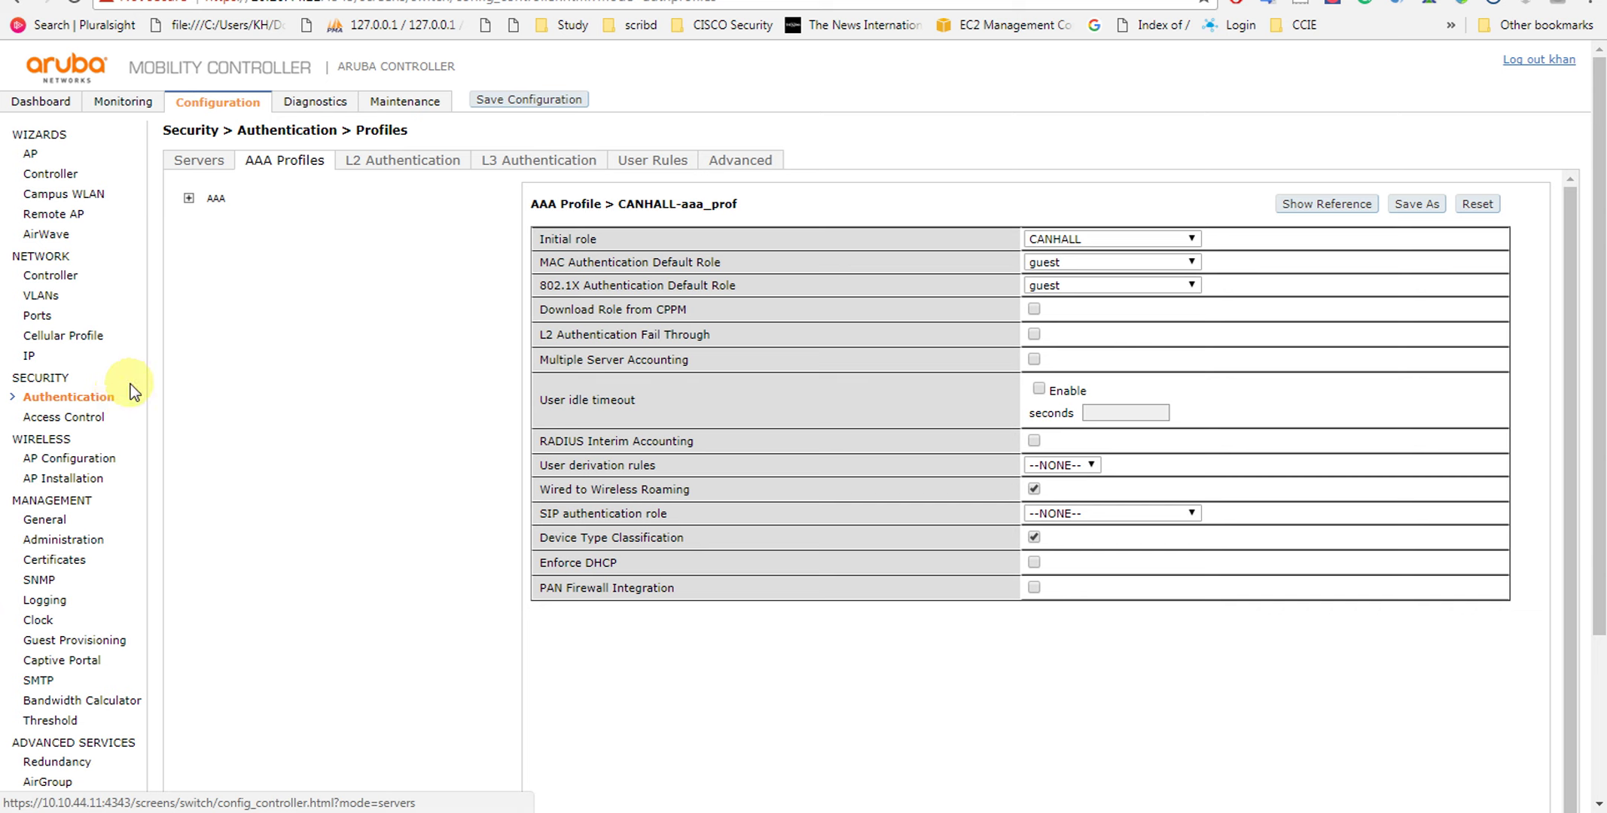
Load the controller's web interface at 10.10.44.11 and open the Access Control user roles in its configuration
left_click(329, 9)
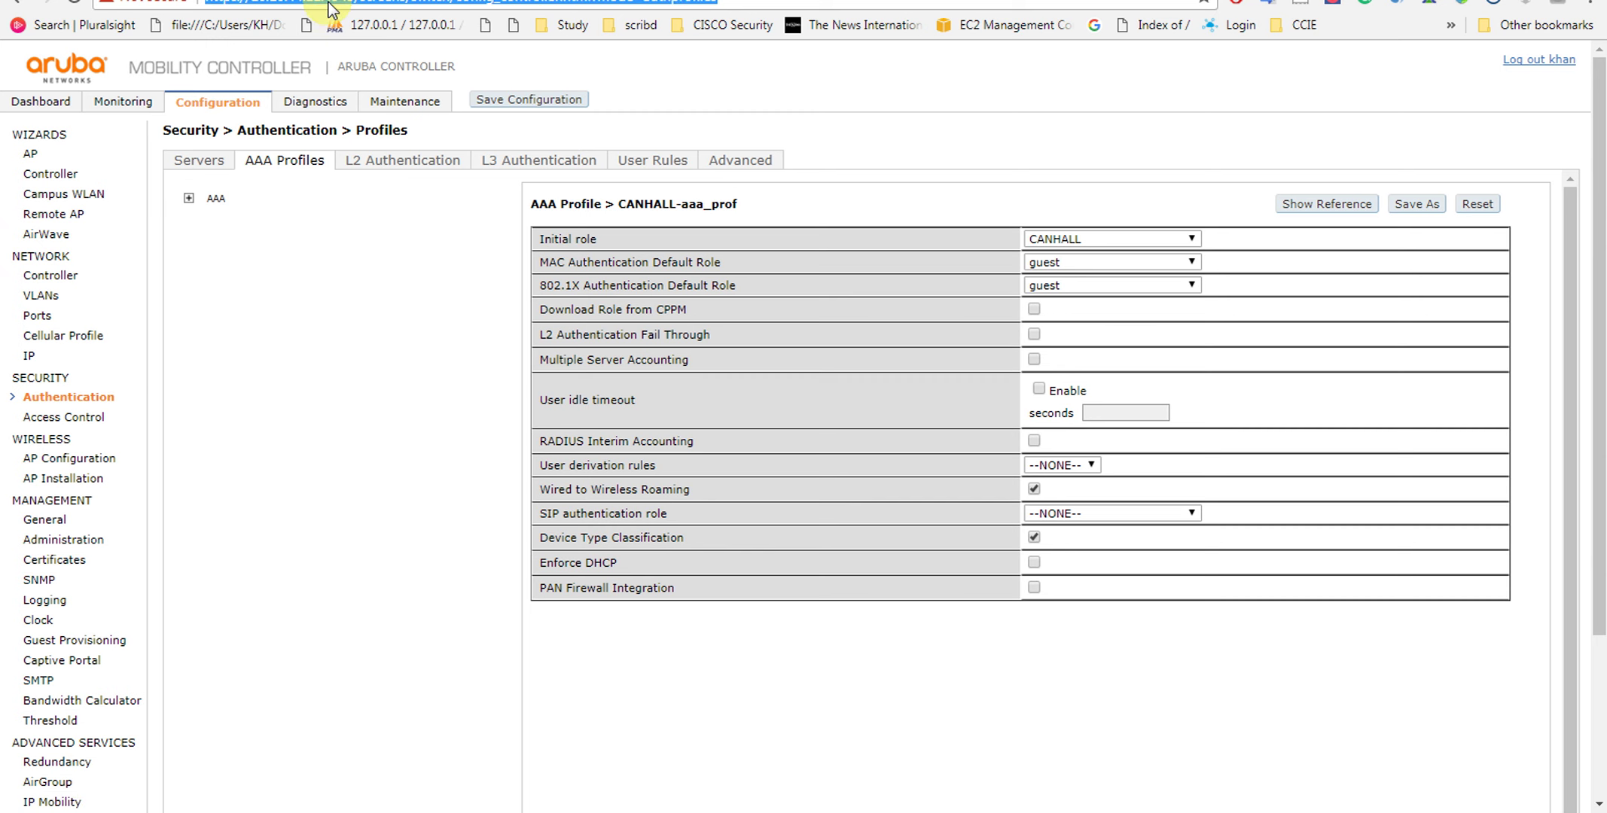
type("10.10.44.1")
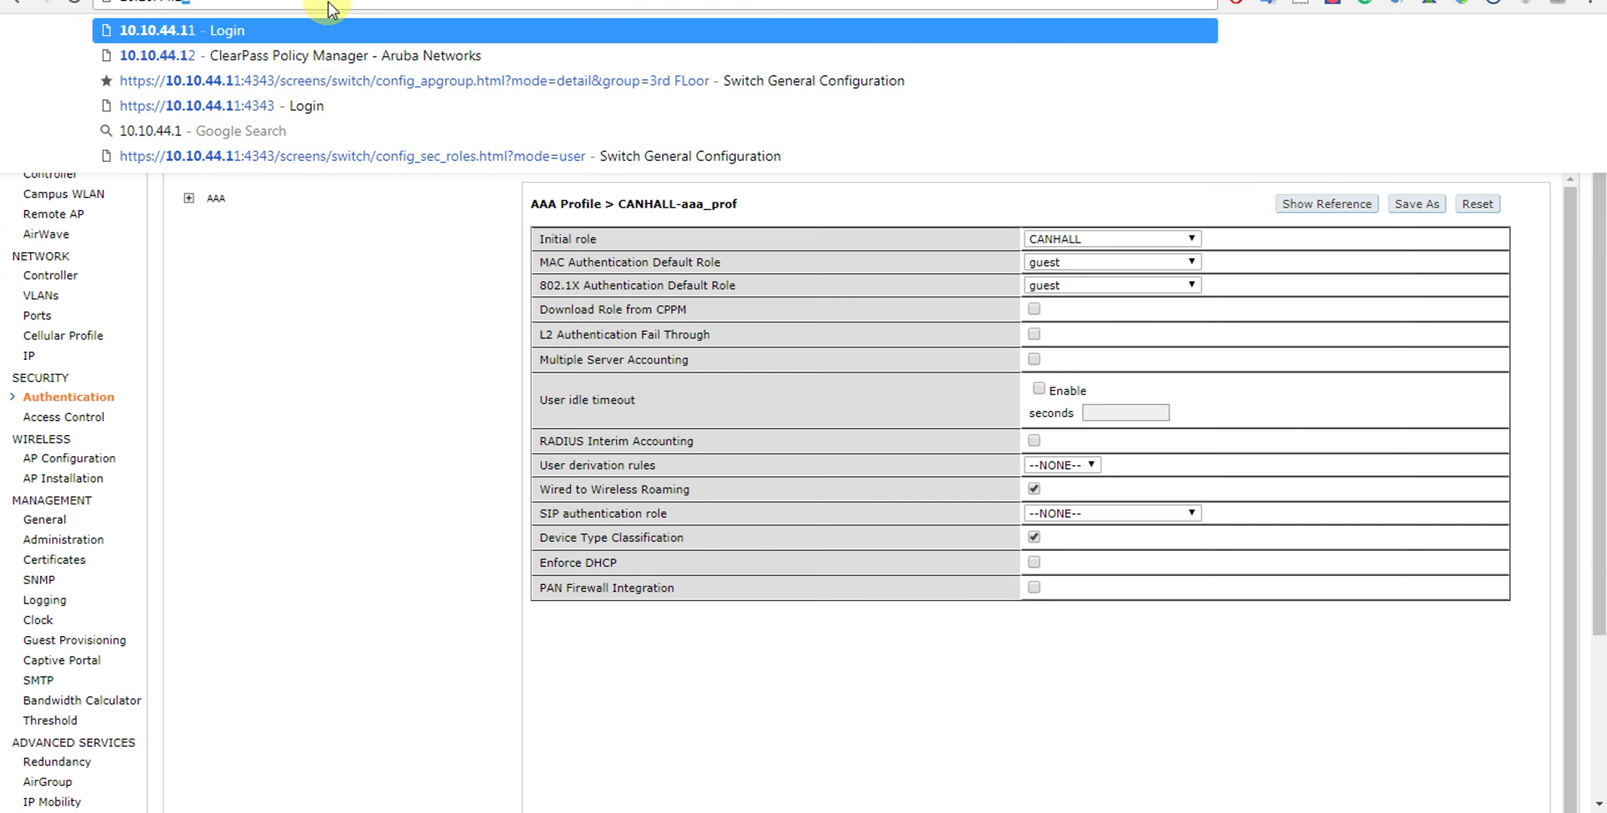
key("Return")
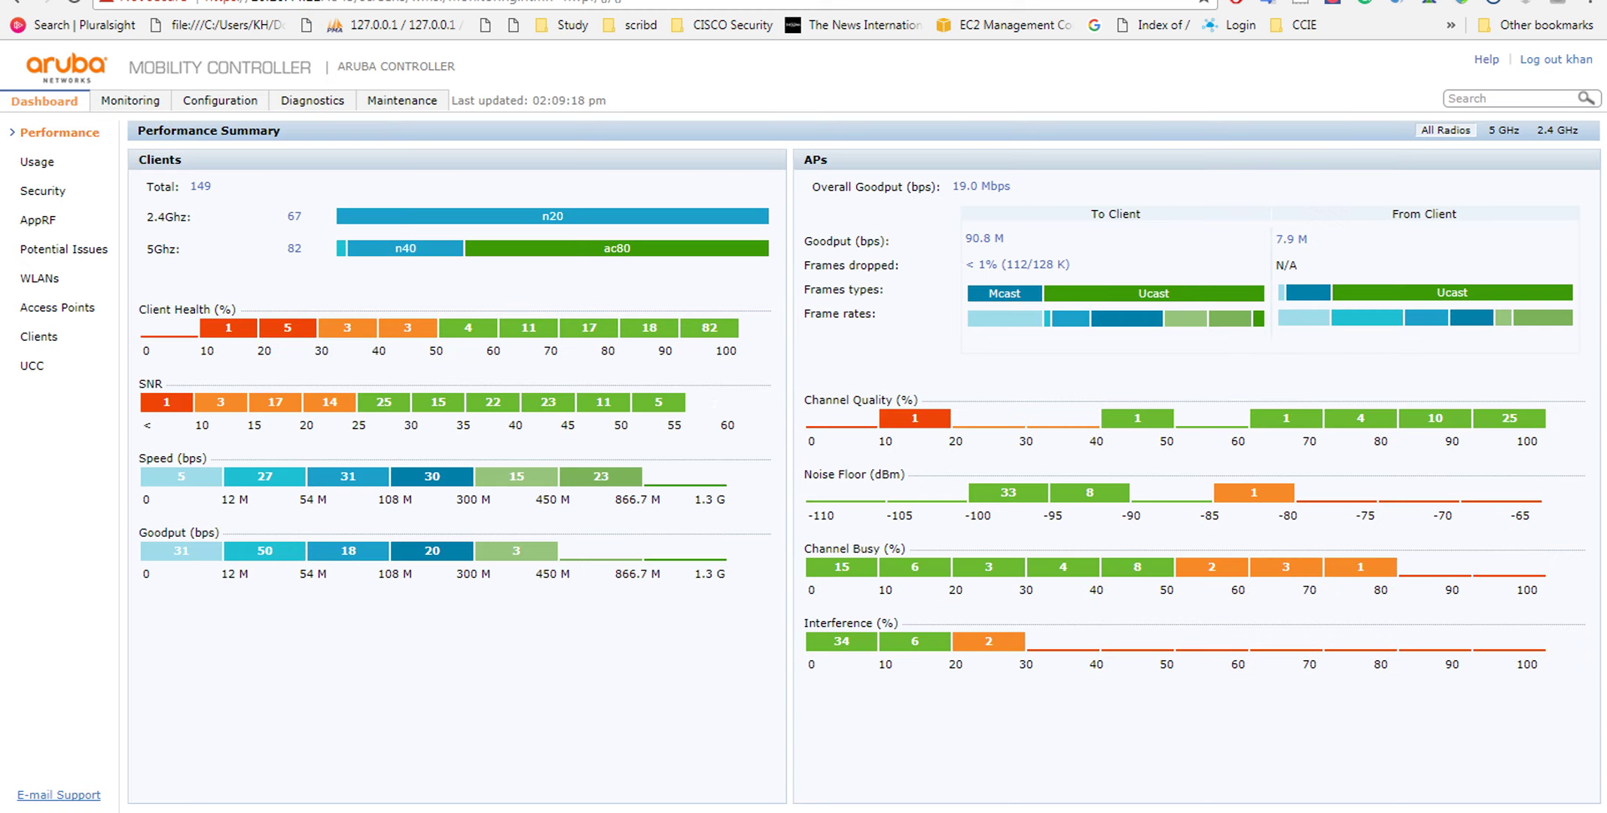
left_click(226, 100)
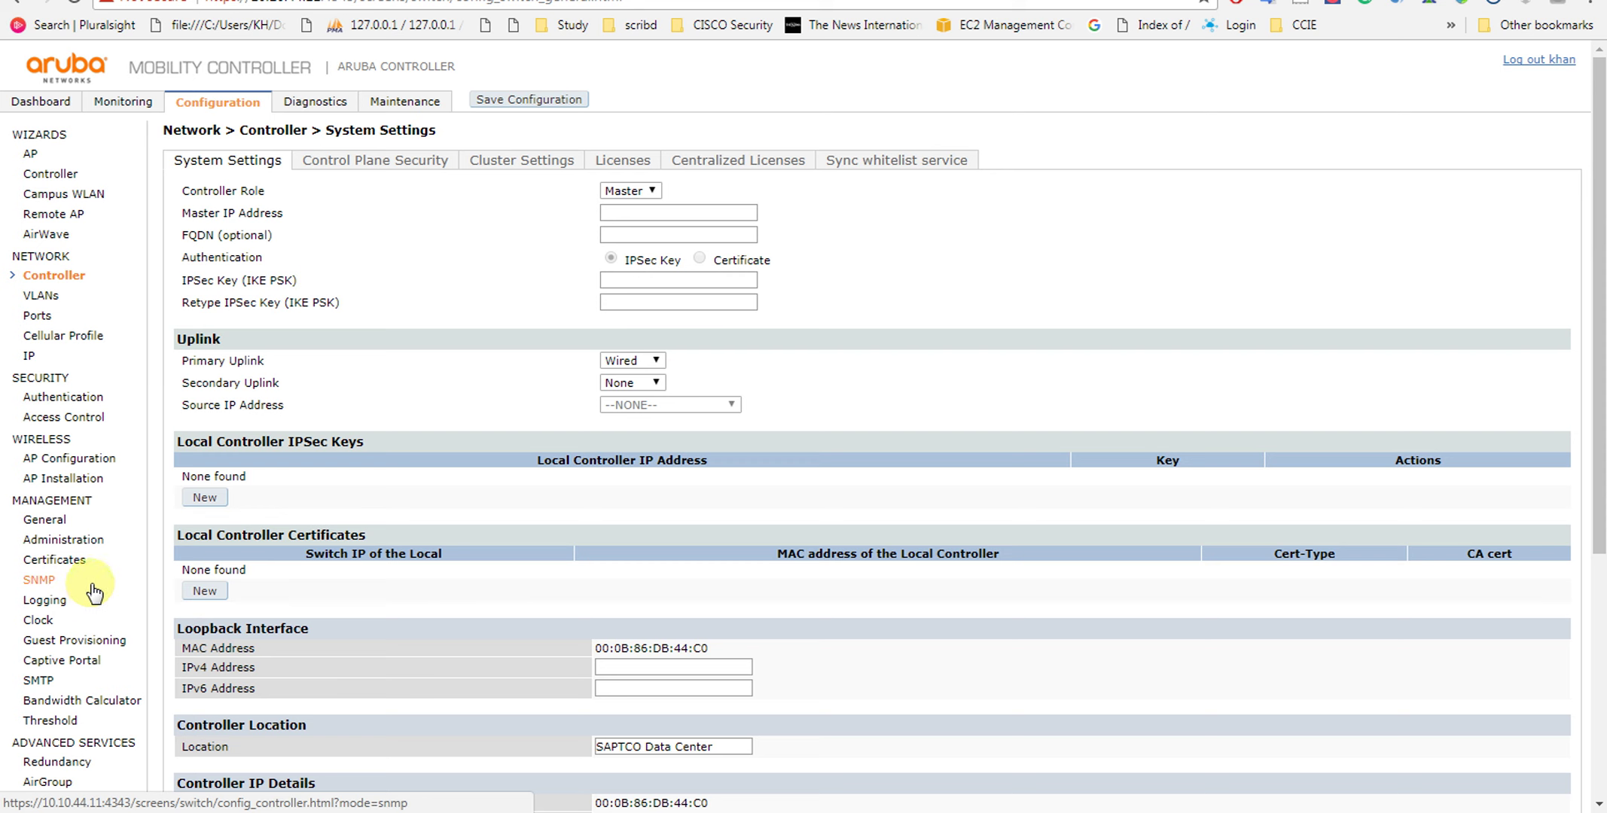
left_click(70, 420)
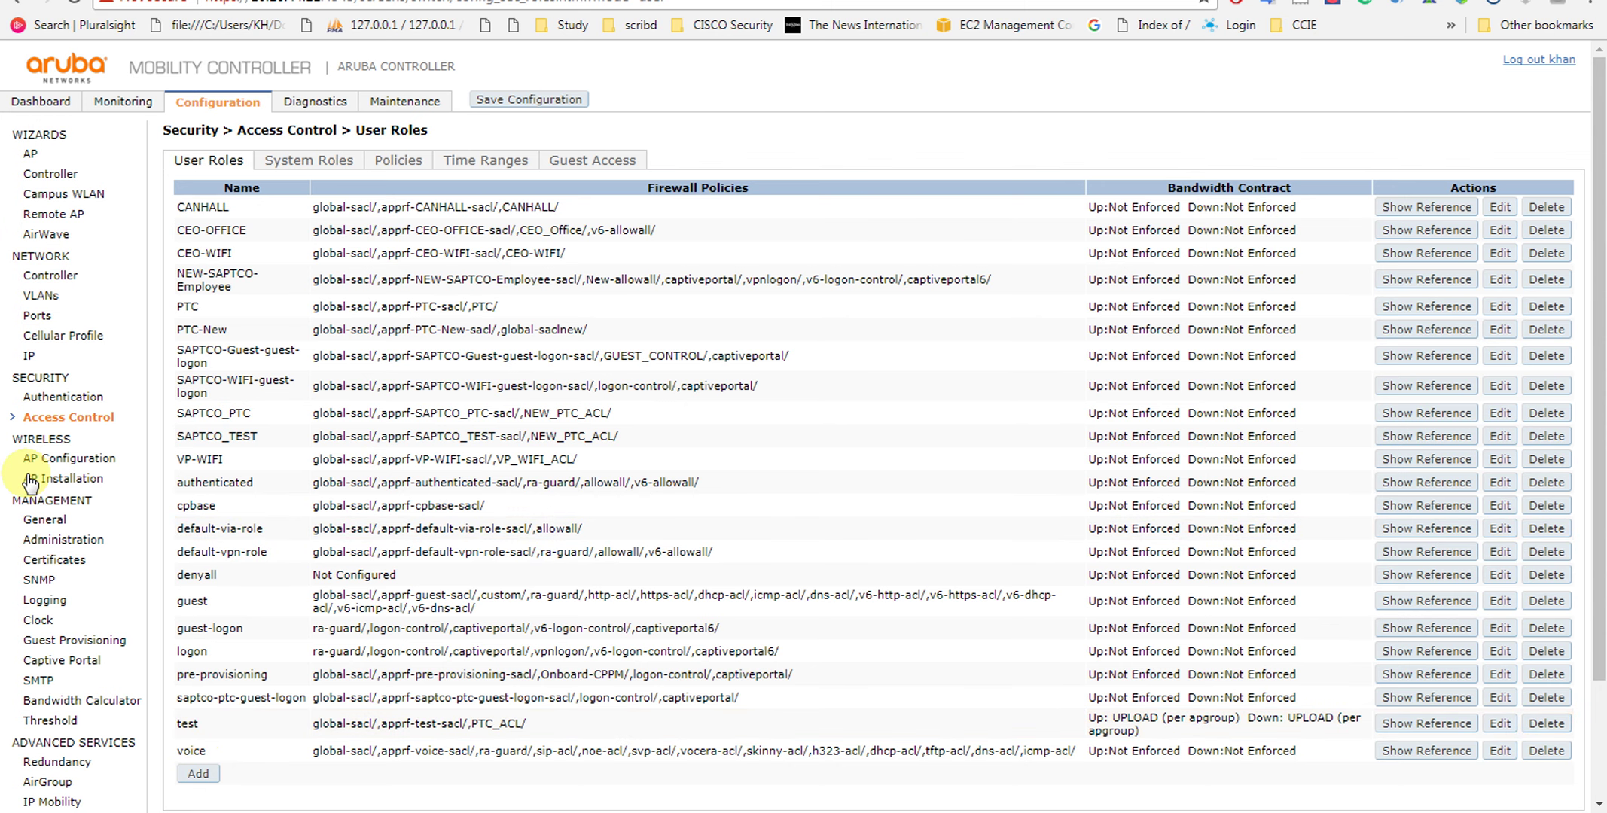
Open the authentication servers and expand Server Group and RADIUS Server to review their entries
left_click(39, 397)
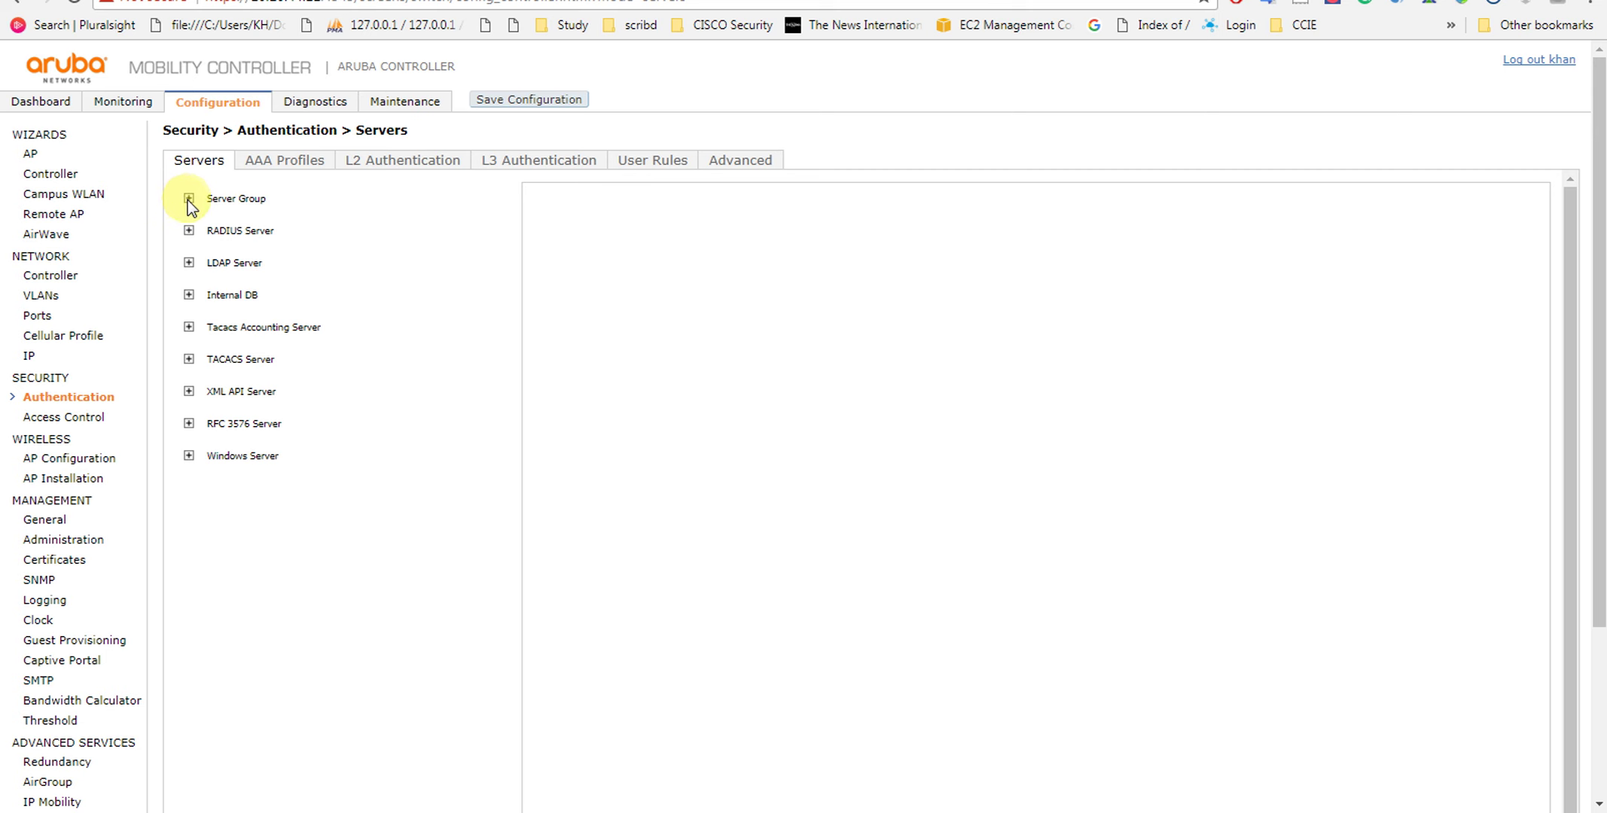
left_click(188, 199)
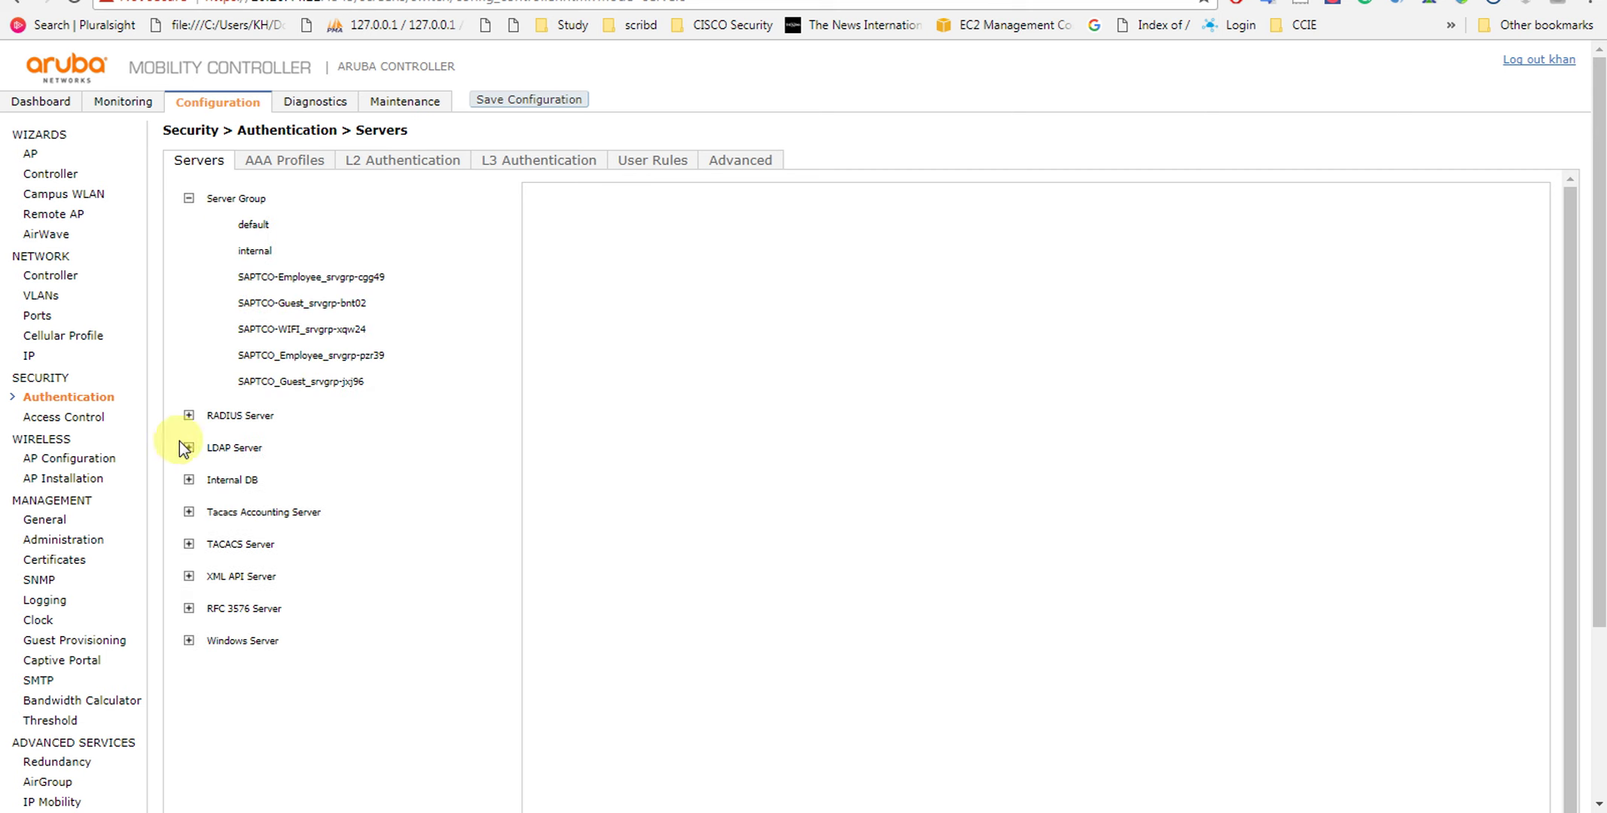
left_click(188, 416)
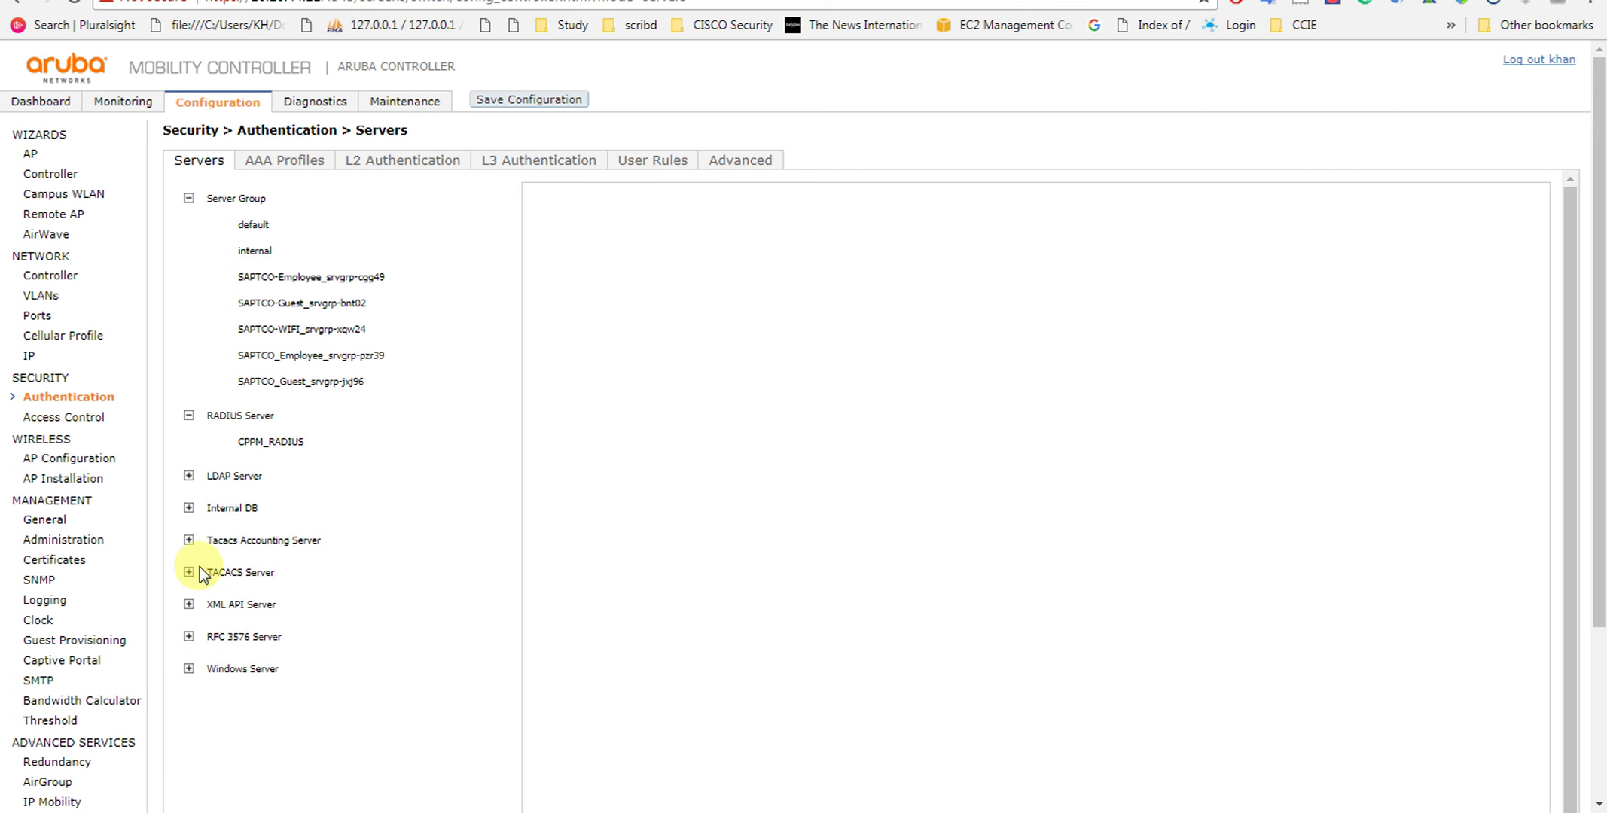
Expand SAPTCO-Employee-aaa_prof among the AAA profiles and open it to review its authentication settings and assigned roles
left_click(265, 161)
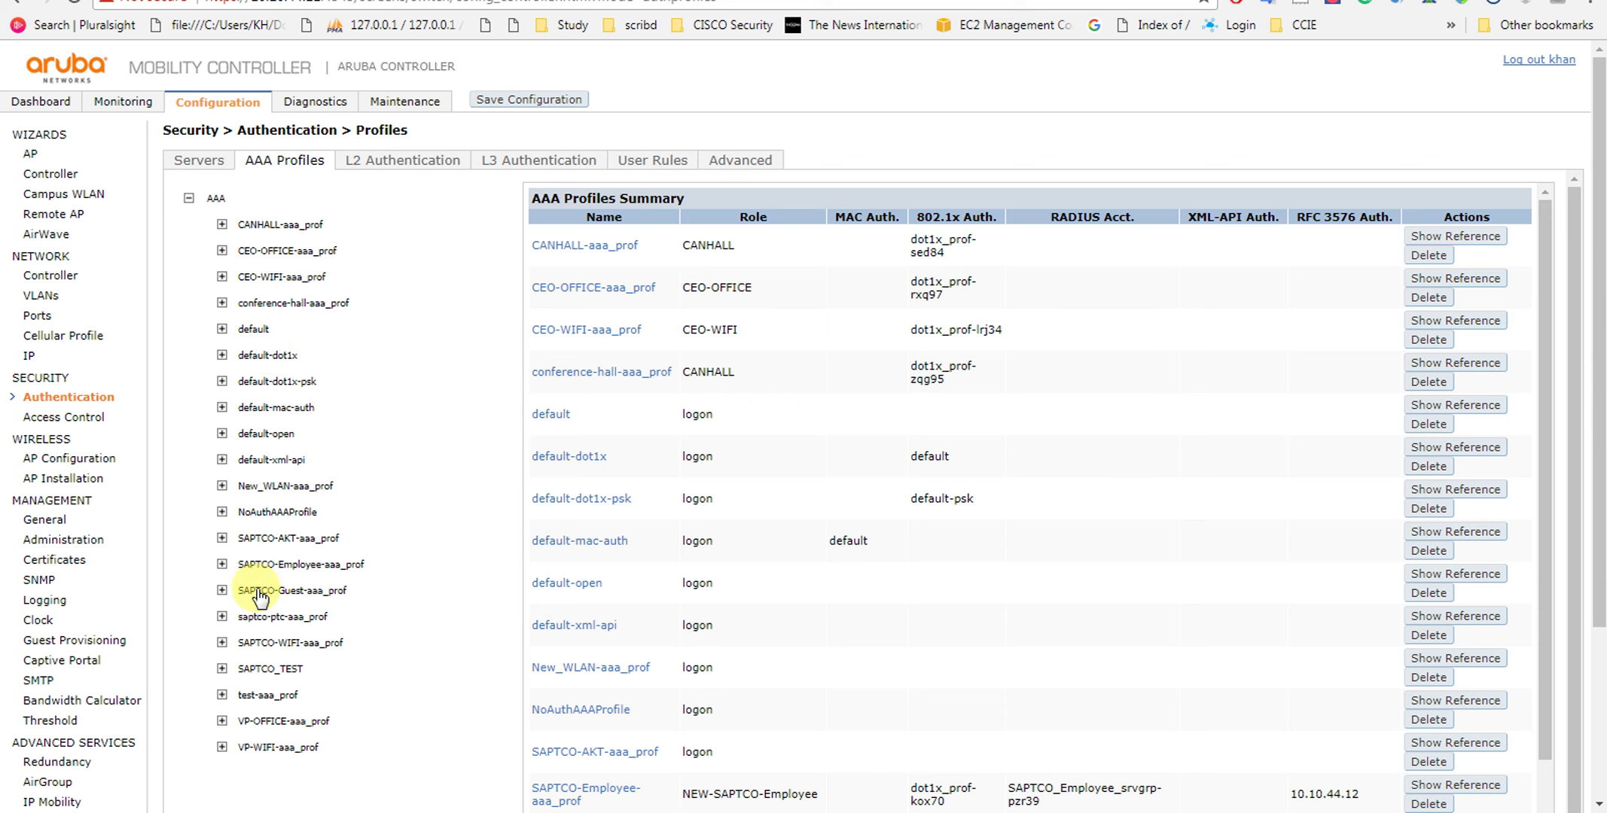
left_click(221, 564)
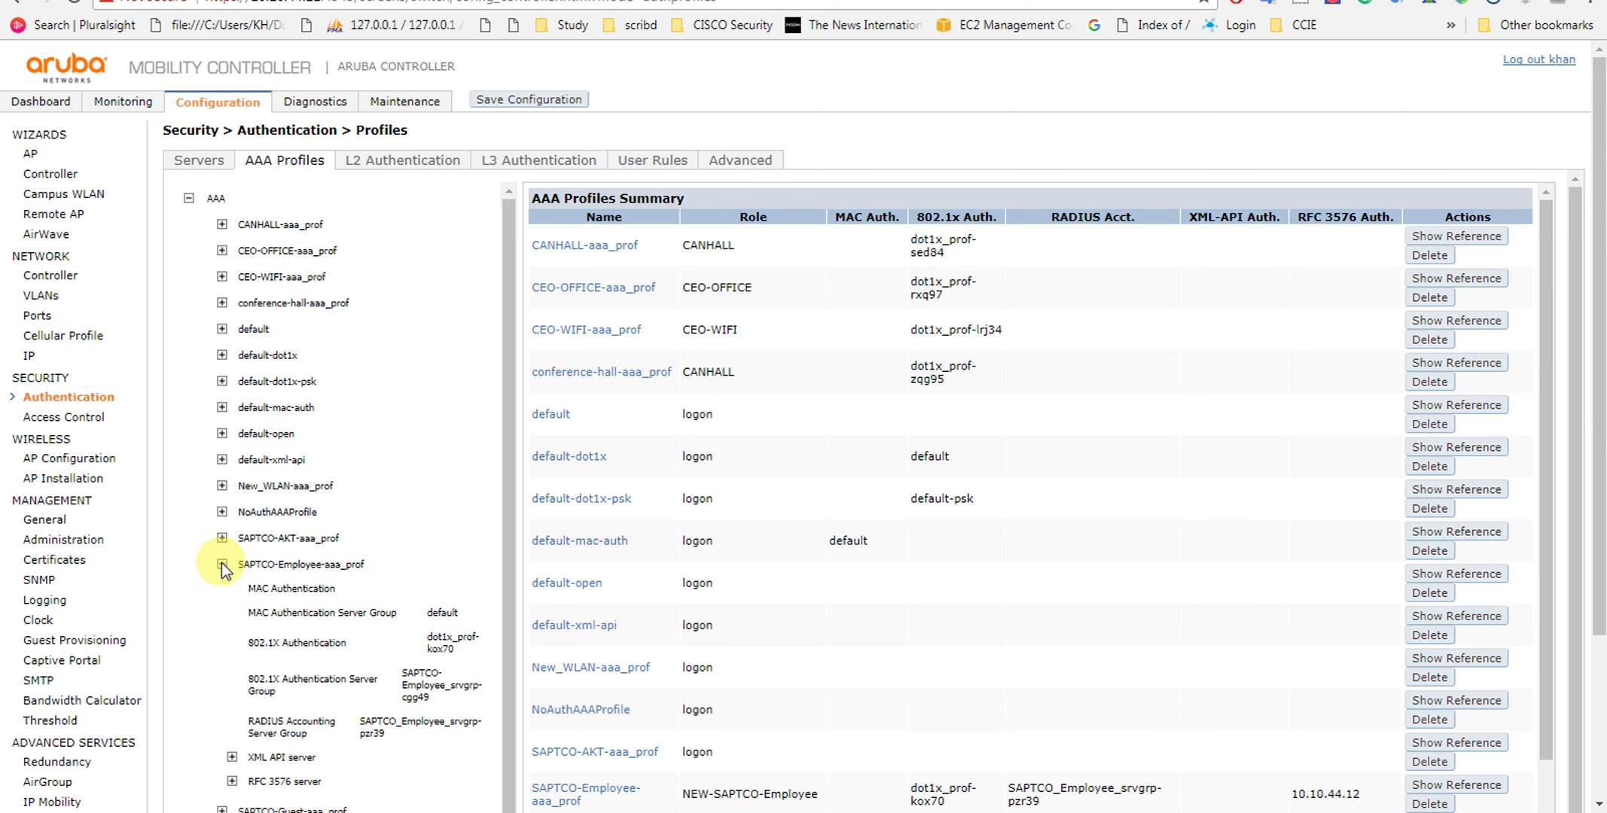
left_click(267, 590)
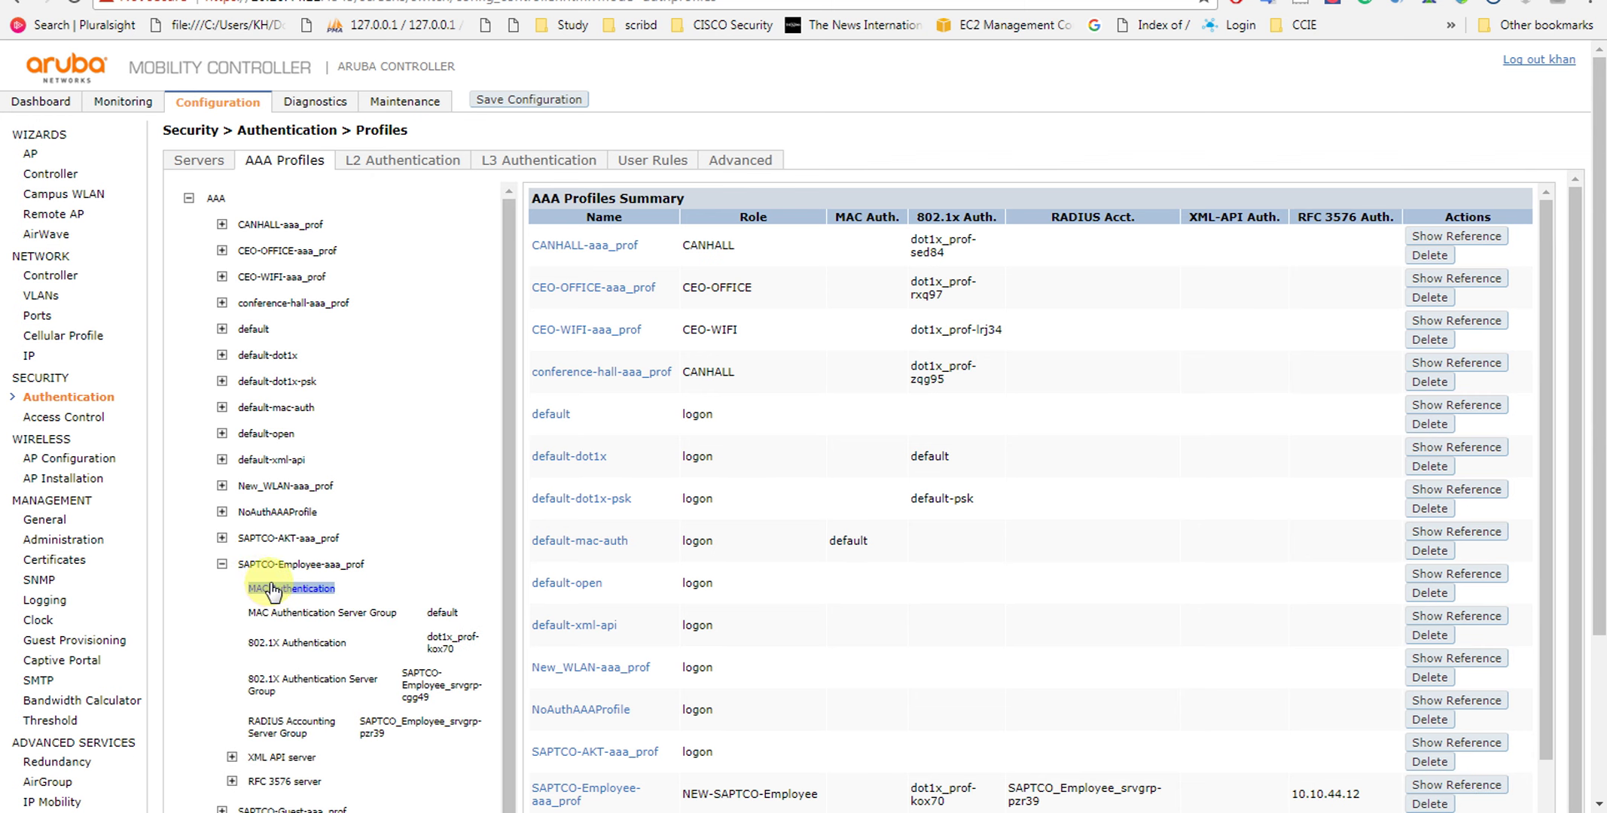
left_click(282, 565)
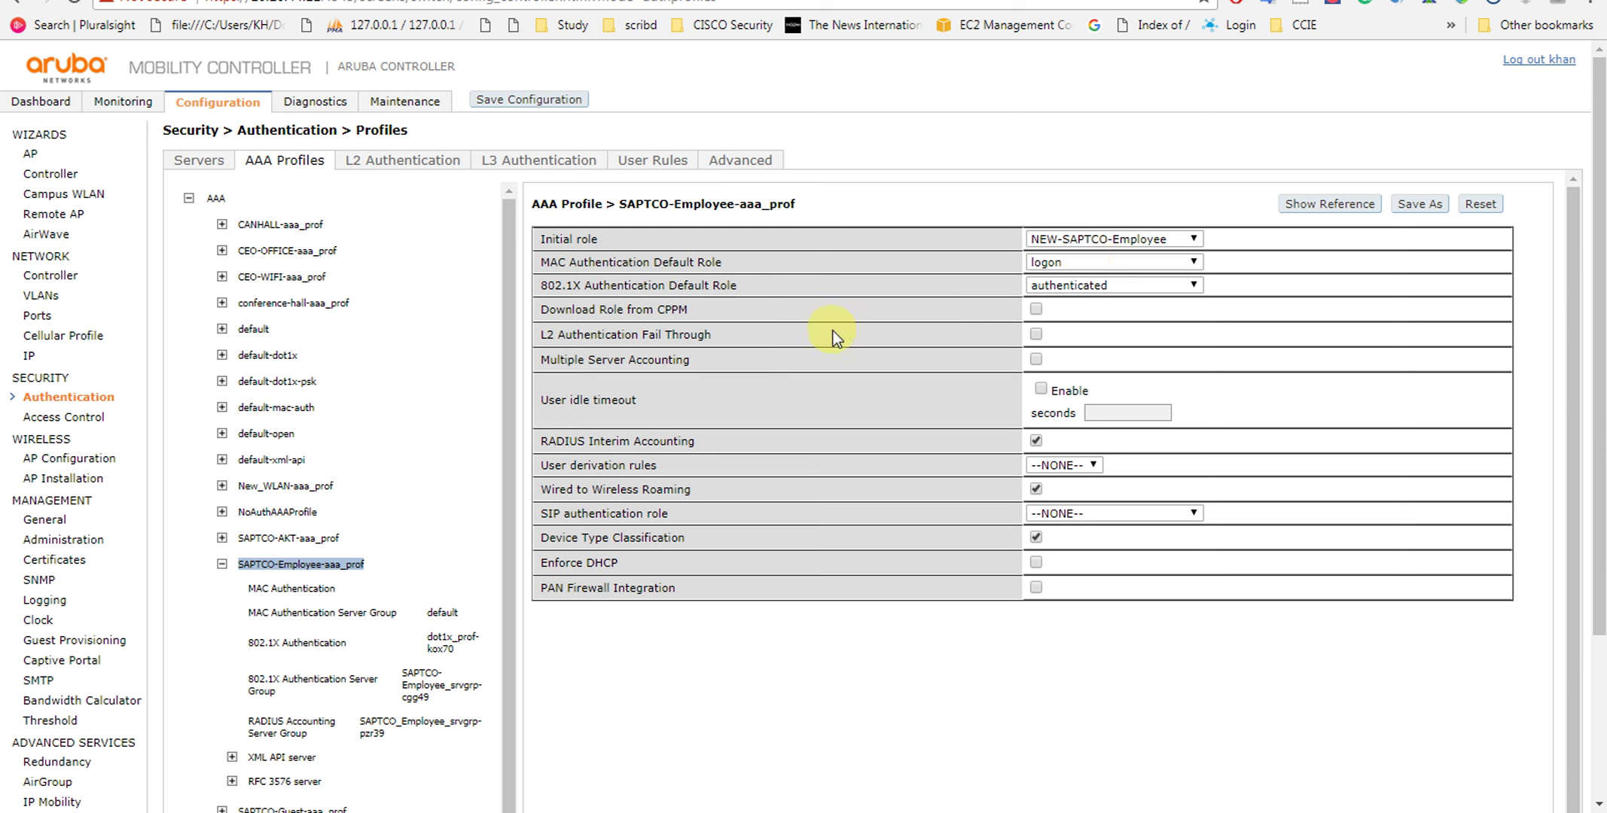
Open the NEW-SAPTCO-Employee user role for editing and display the rules of its New-allowall firewall policy
left_click(67, 397)
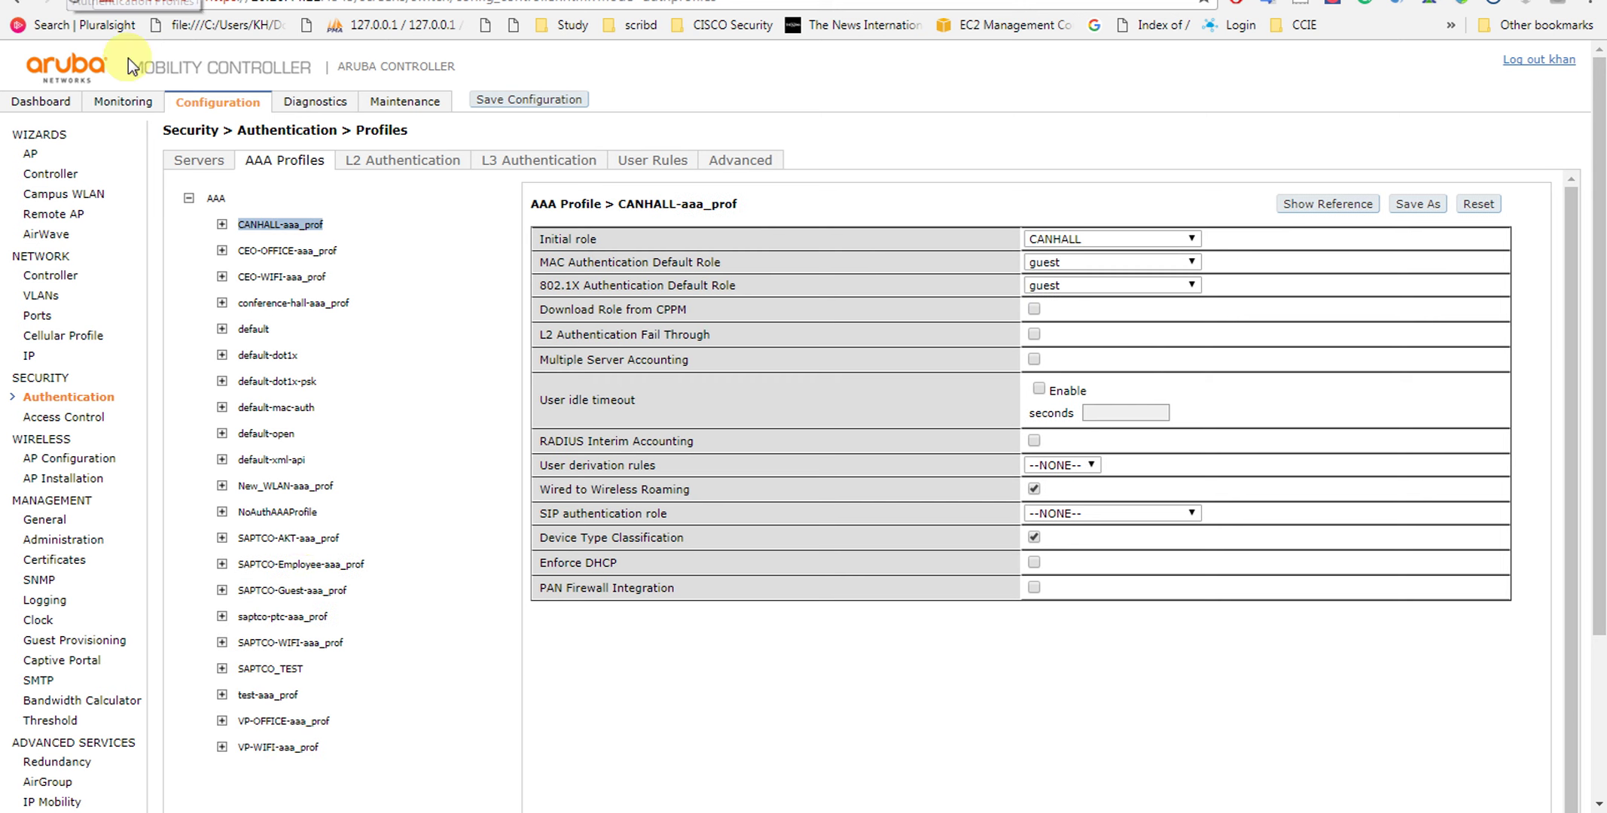
left_click(55, 421)
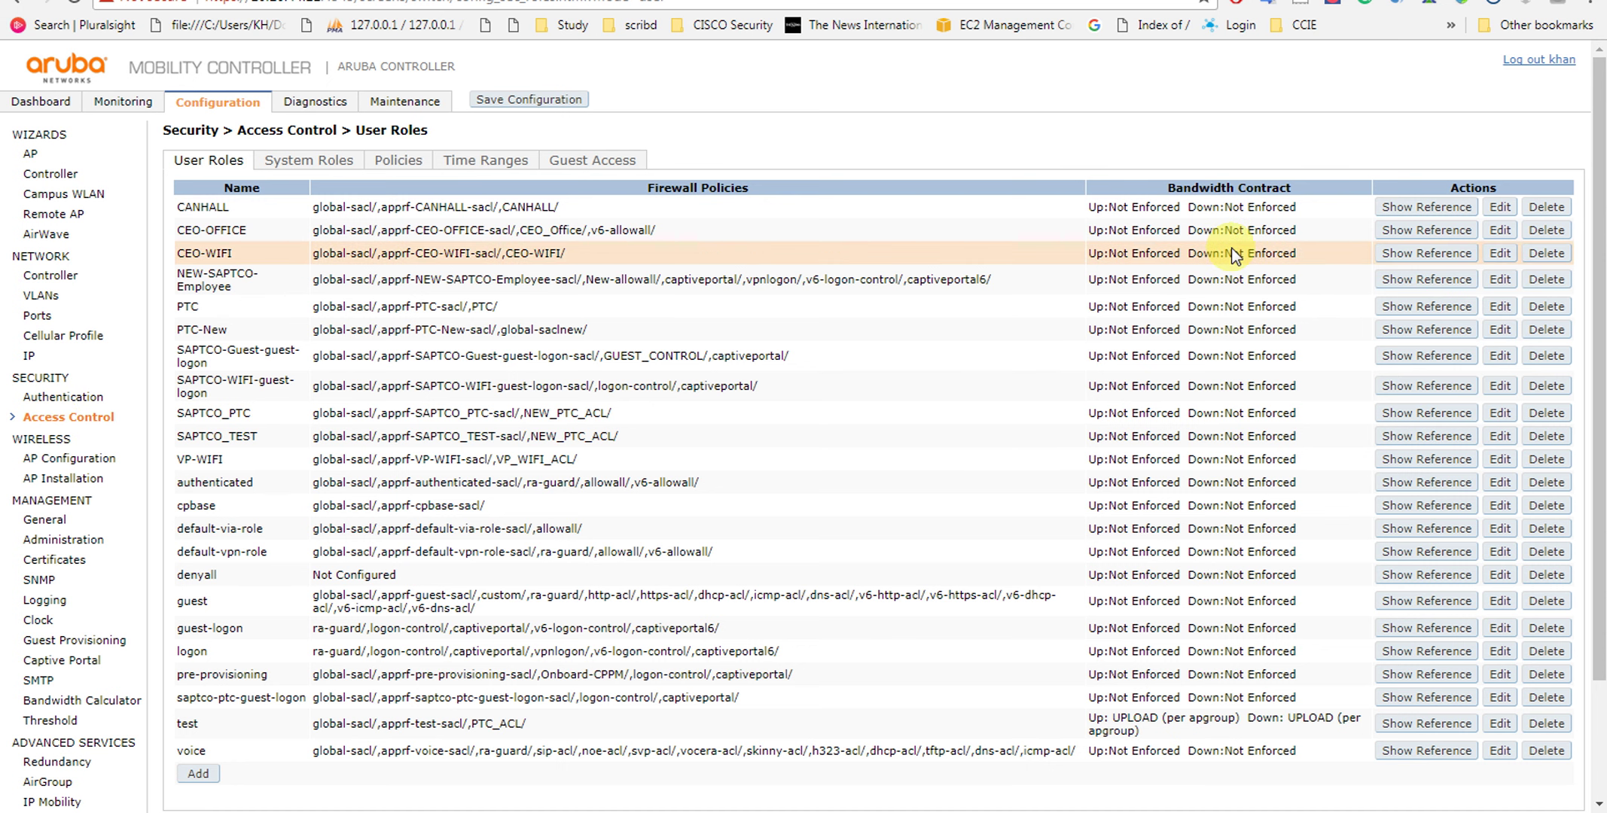
left_click(1506, 280)
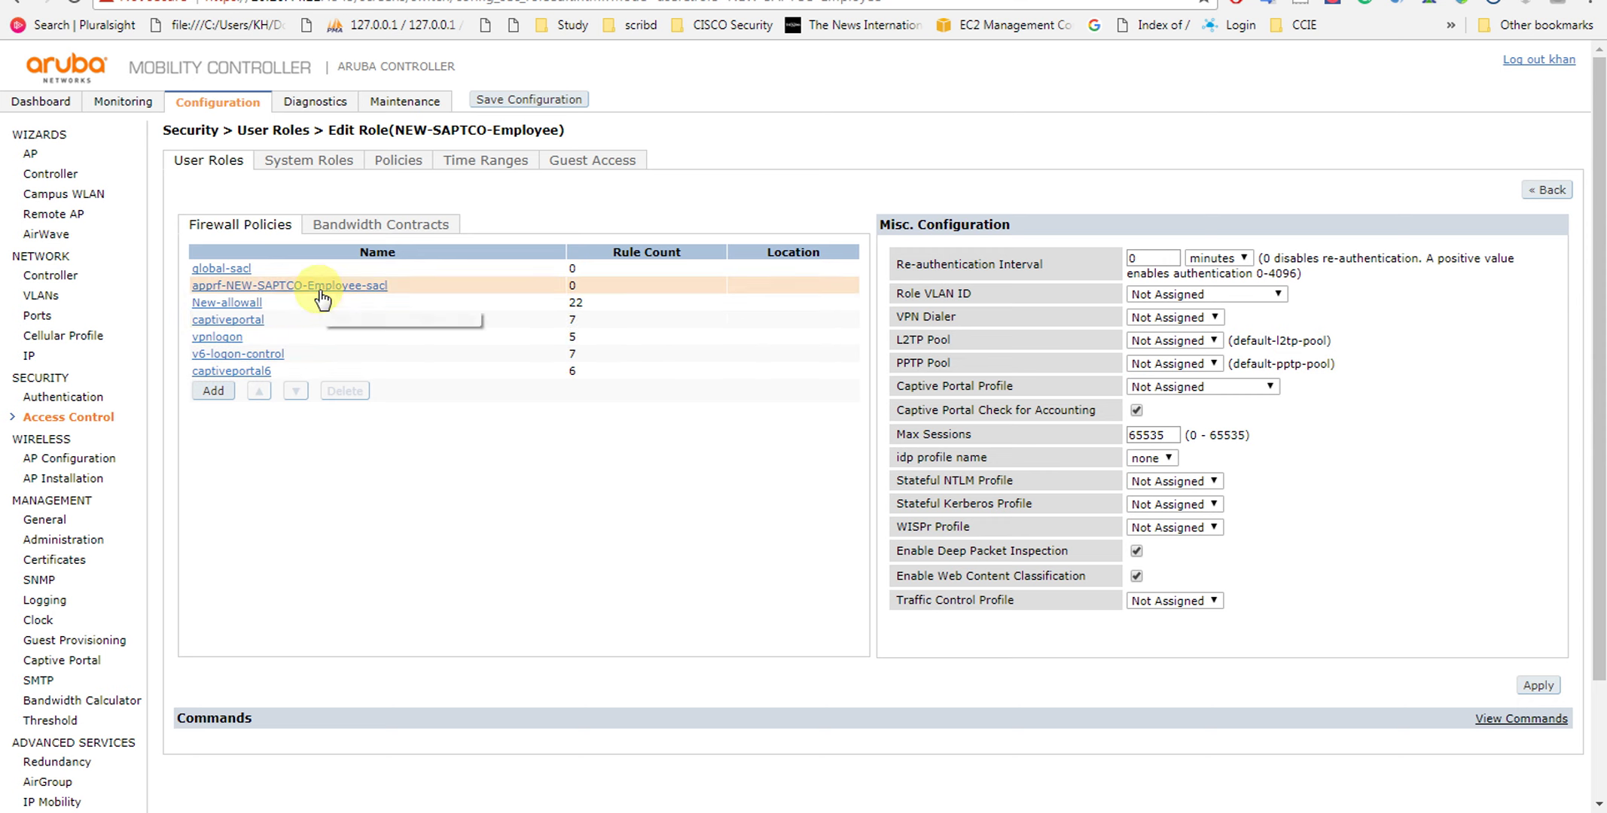
left_click(220, 309)
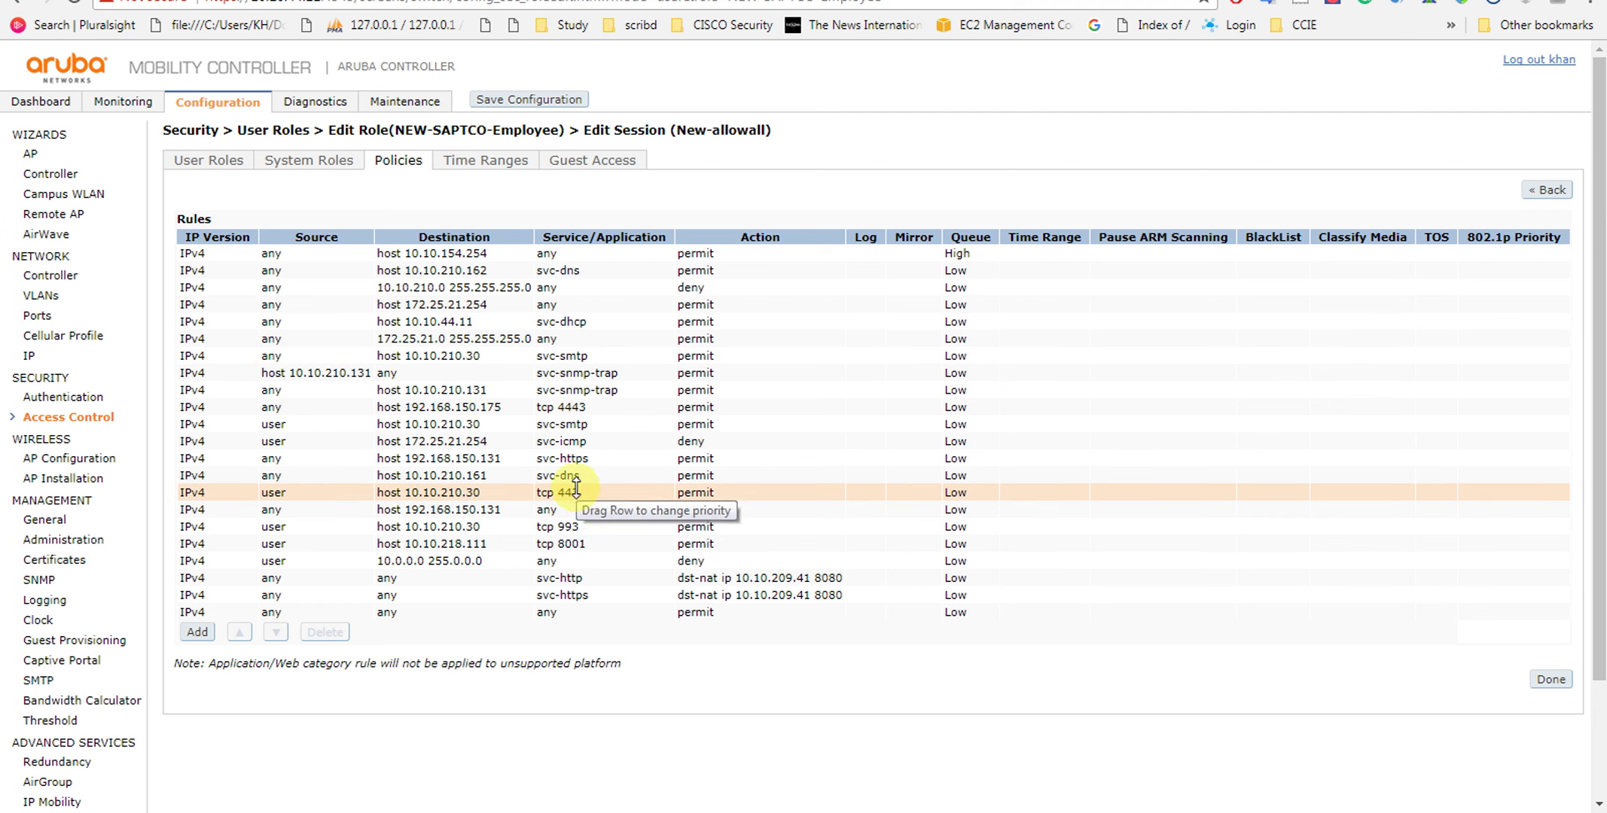
Delete the rule denying any service to 10.10.210.0 255.255.255.0 from New-allowall and apply the changes to the role
left_click(588, 287)
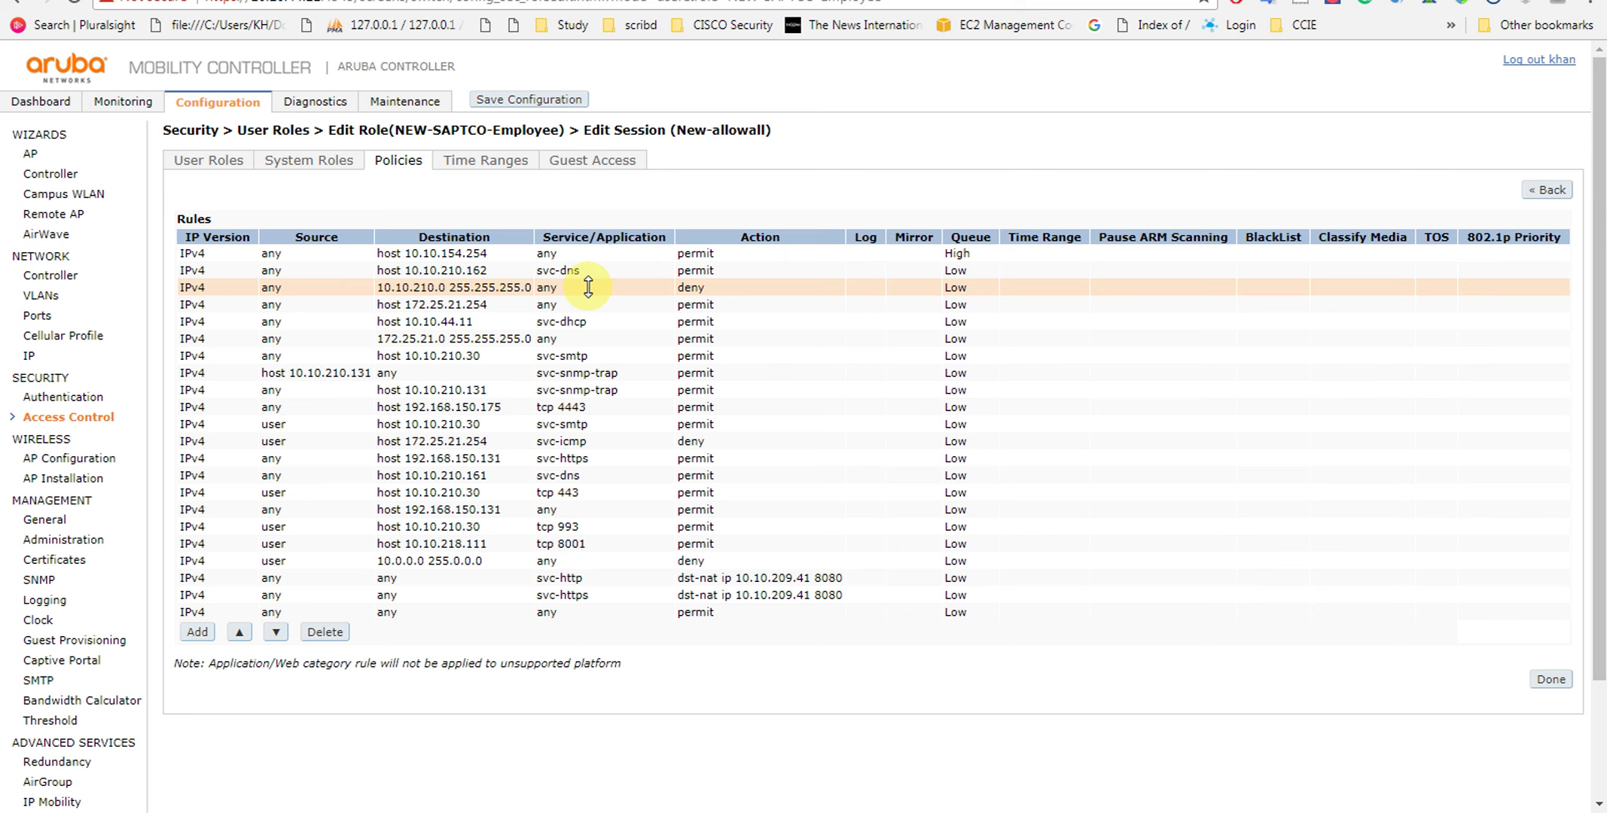
left_click(325, 632)
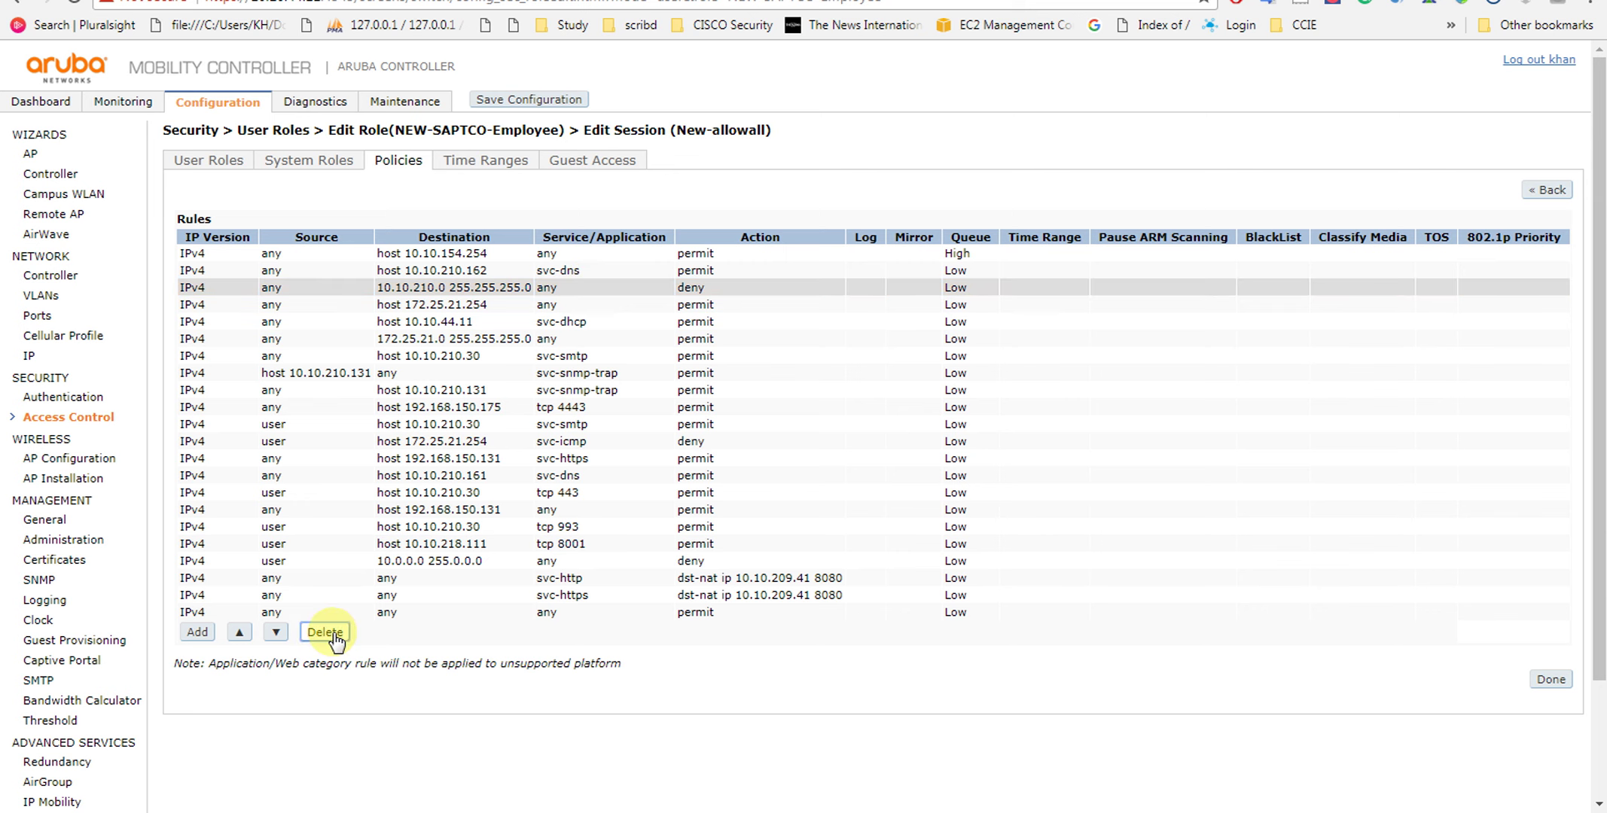
left_click(887, 104)
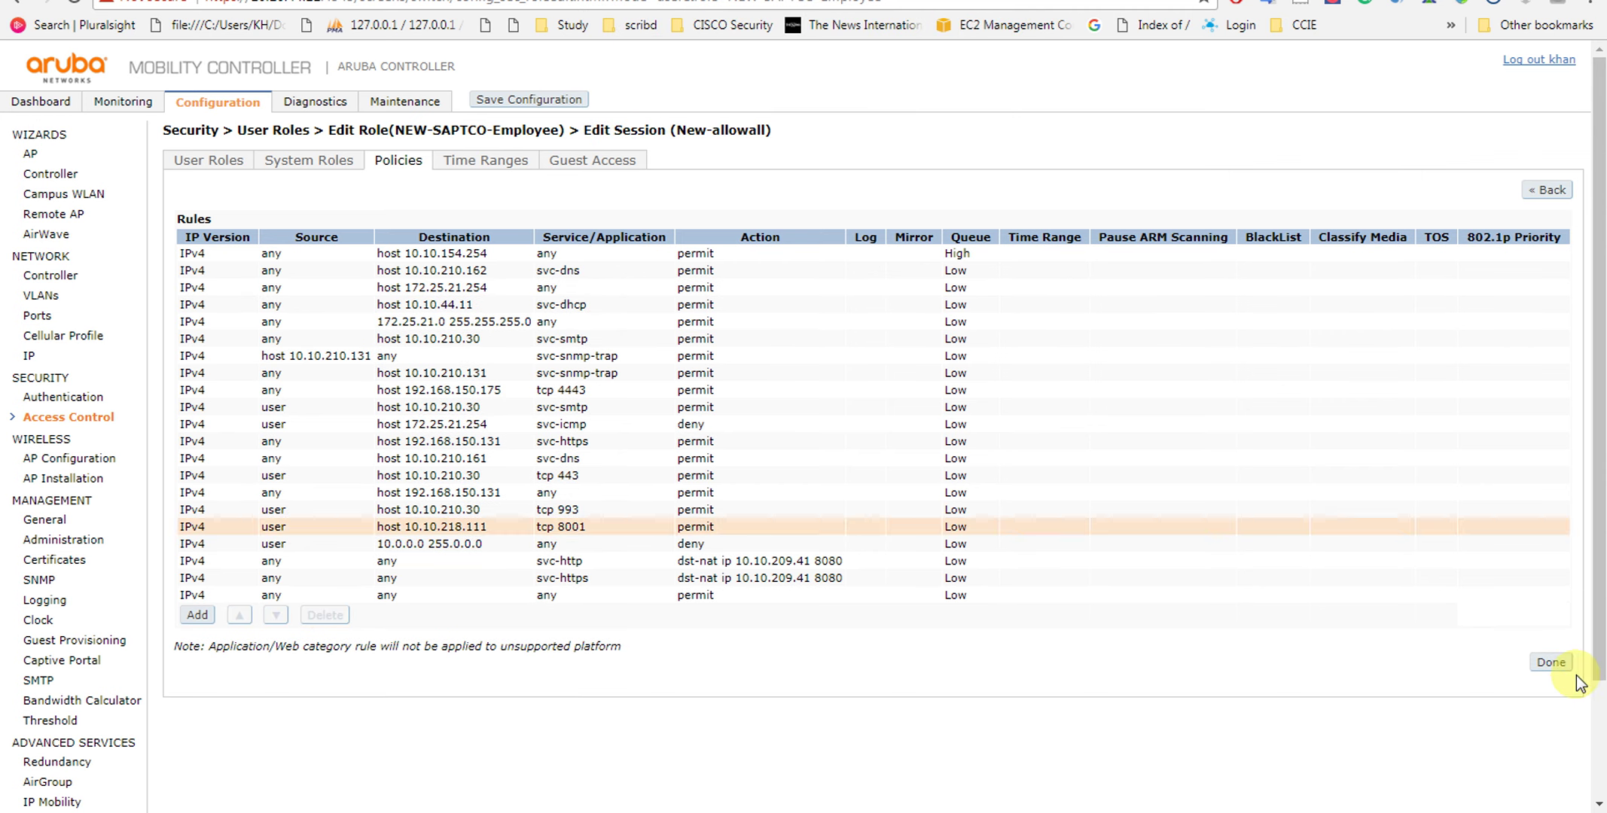
left_click(1549, 666)
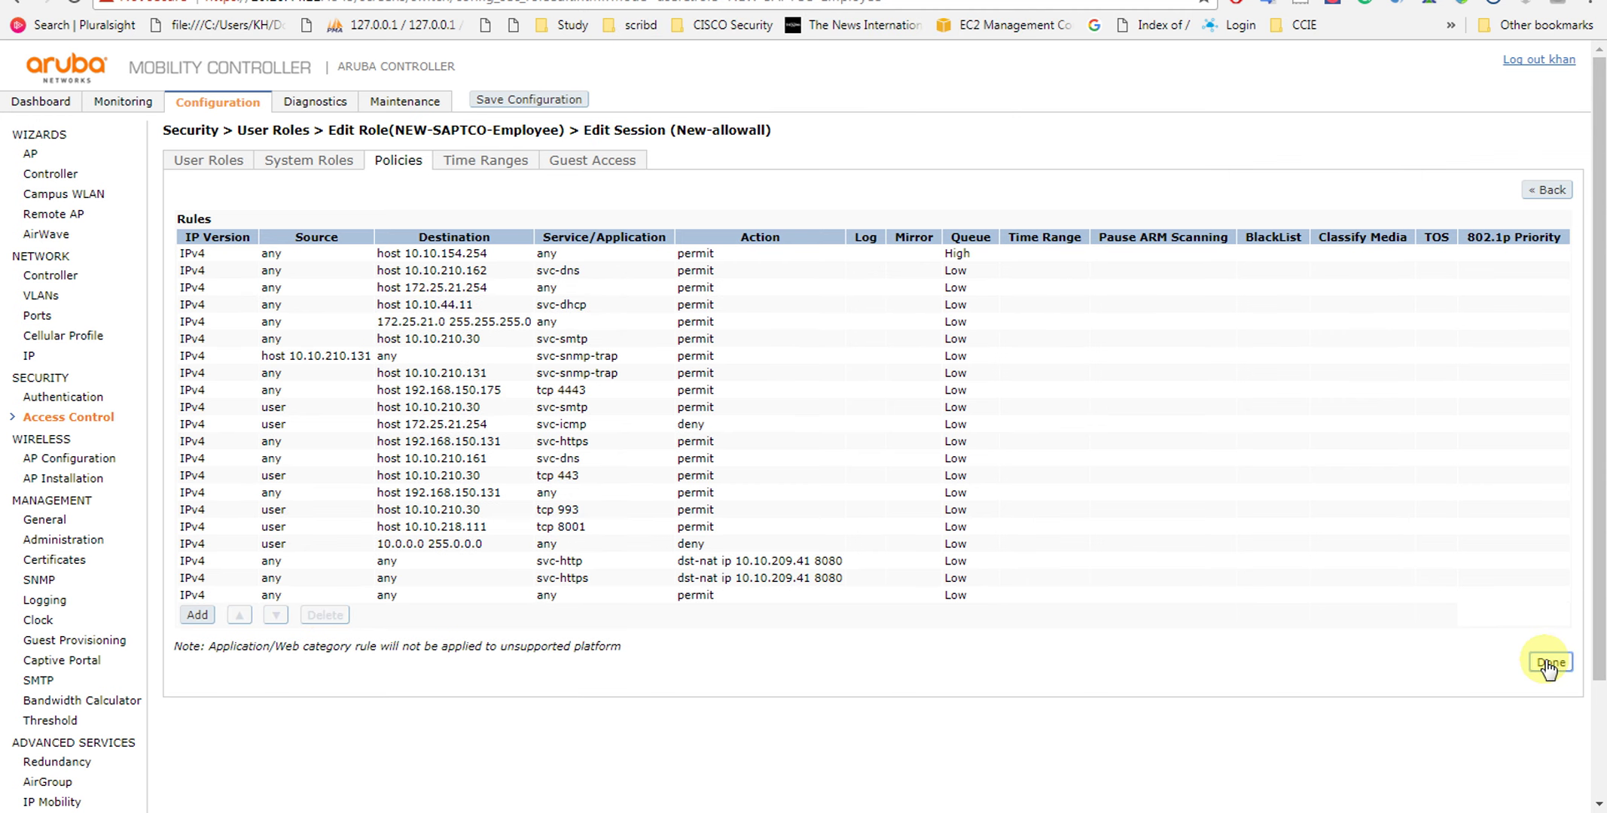
left_click(1543, 688)
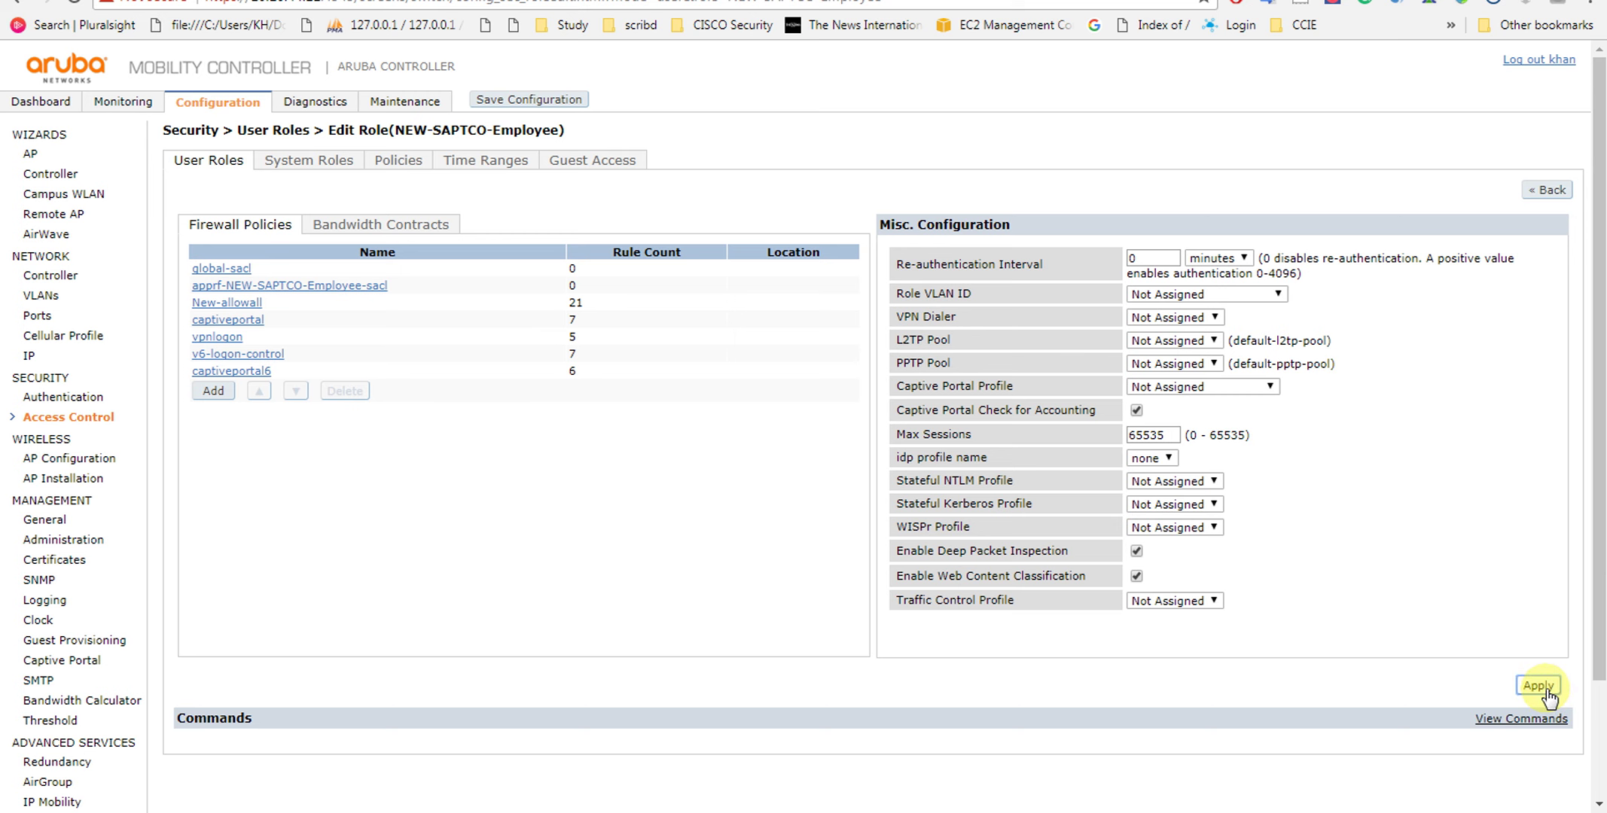